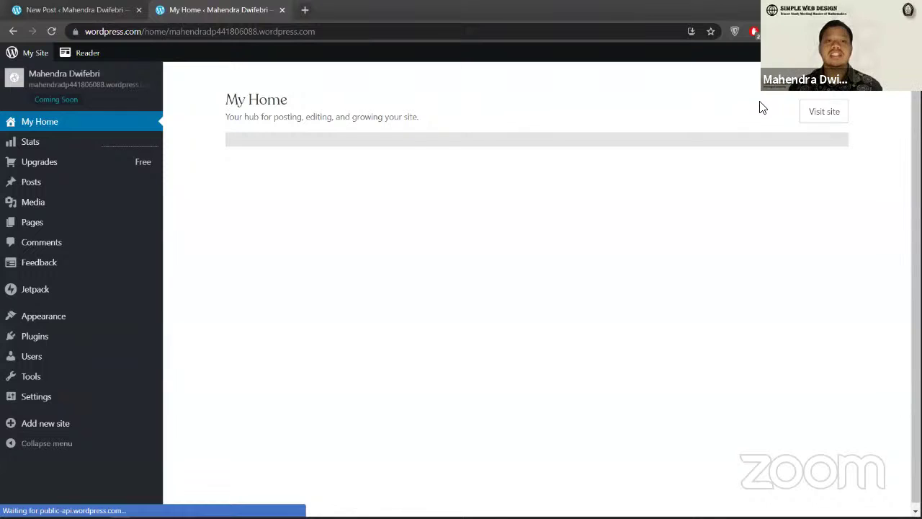
Step: Close My Home and give a new post the title 'Test' and paragraph 'tes artikel'
key("ctrl+w")
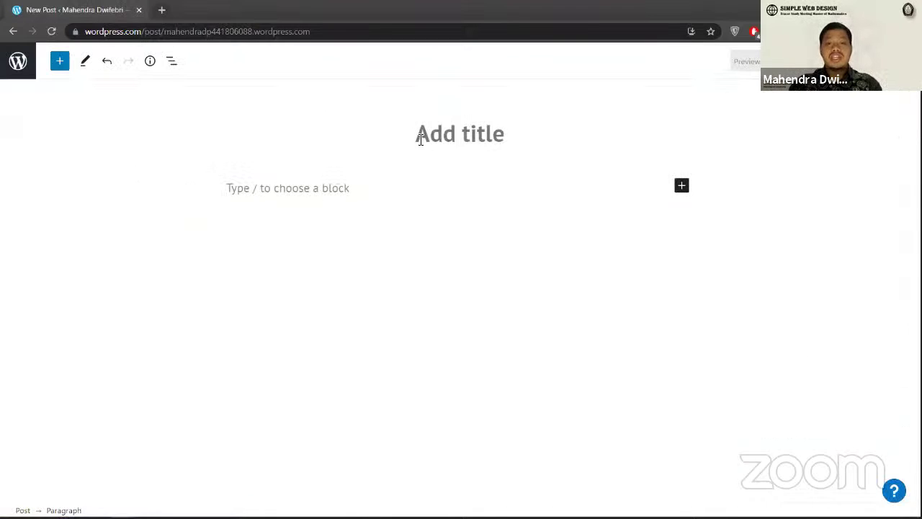
left_click(420, 139)
type("Test")
key("Return")
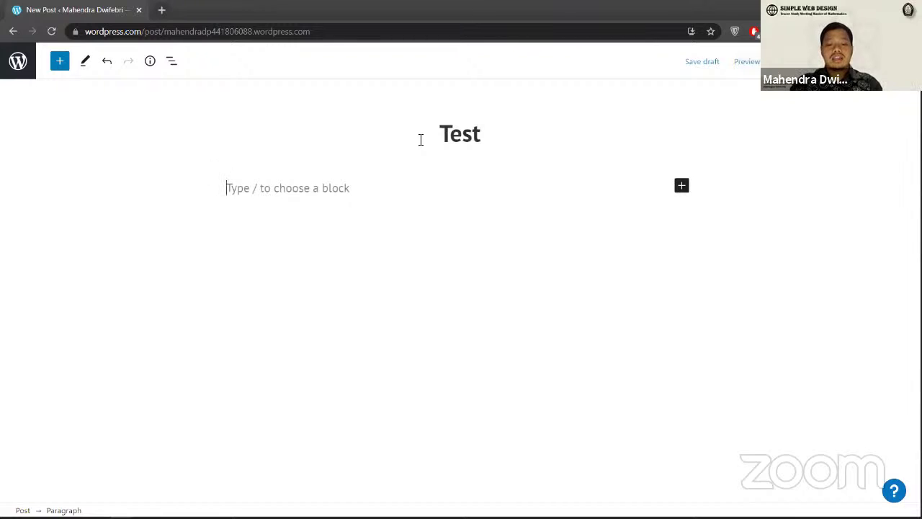
type("tes")
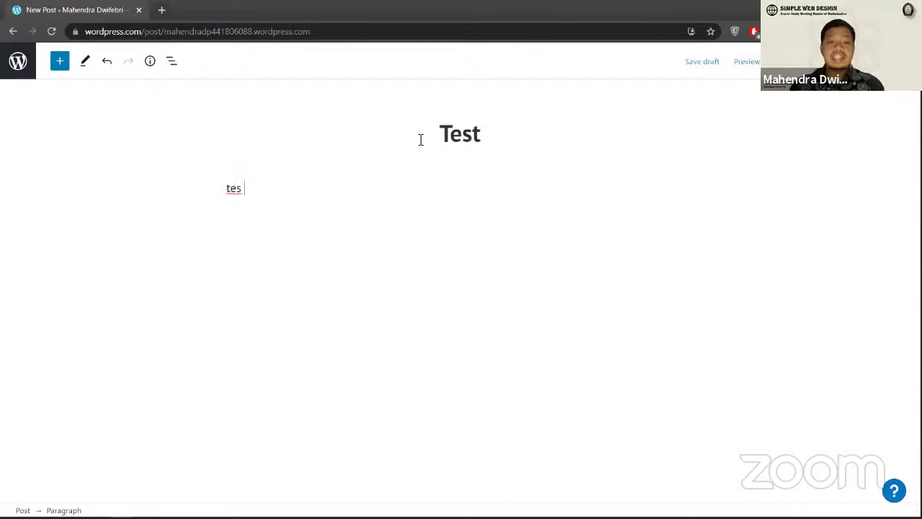
type(" artikel")
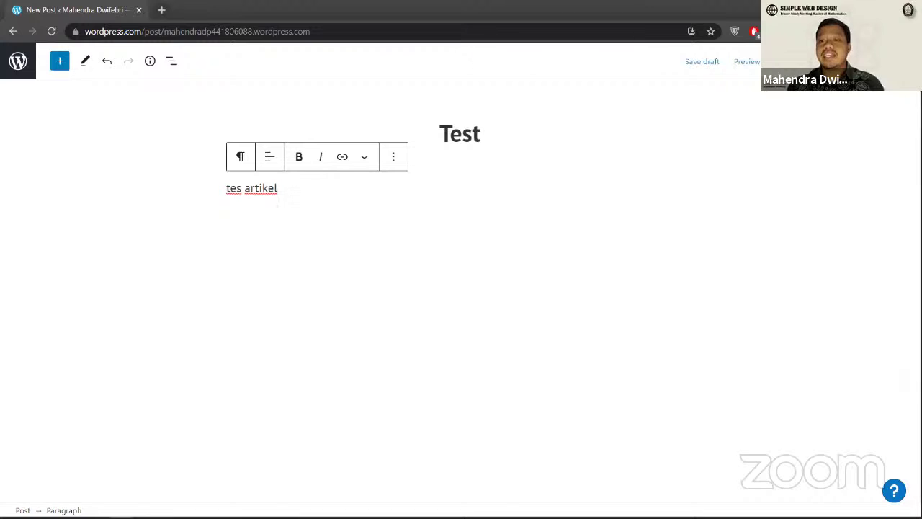
left_click(910, 61)
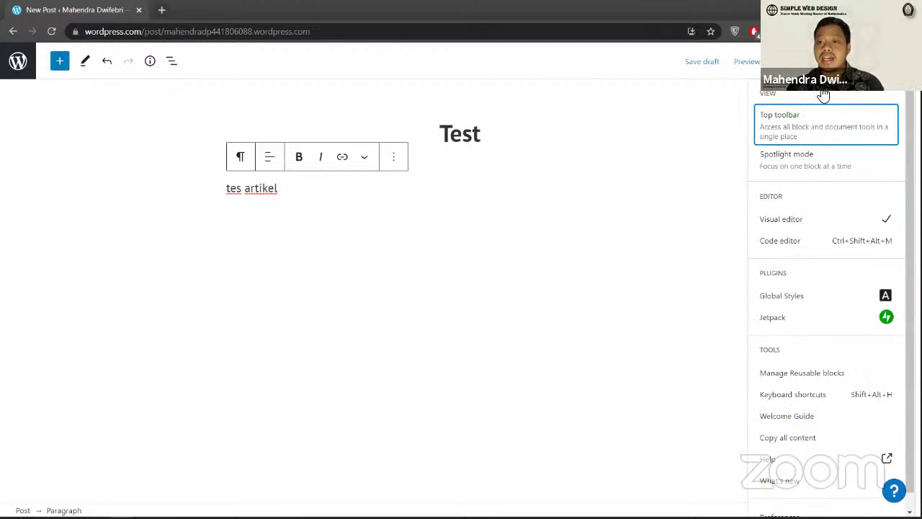
Step: Keep the Default font size and set the 'tes artikel' paragraph's text color to blue
left_click(885, 62)
left_click(822, 228)
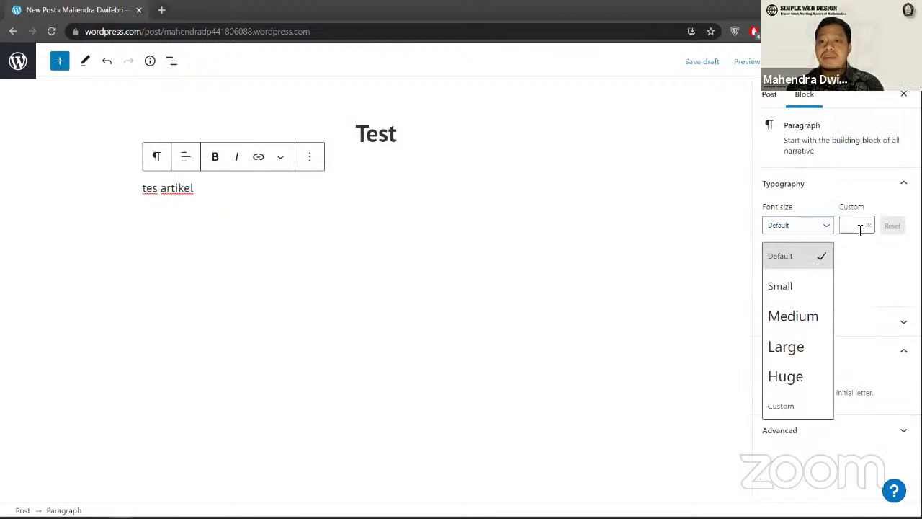
left_click(828, 232)
left_click(855, 221)
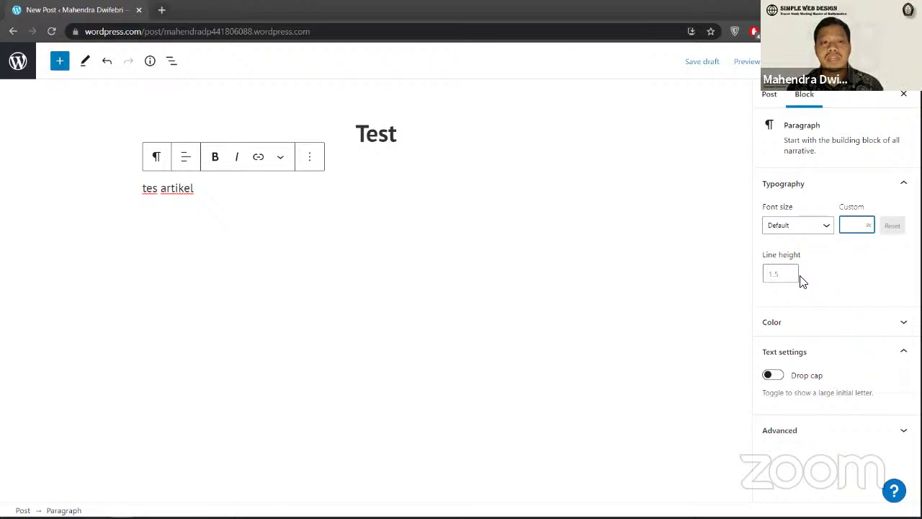
left_click(785, 324)
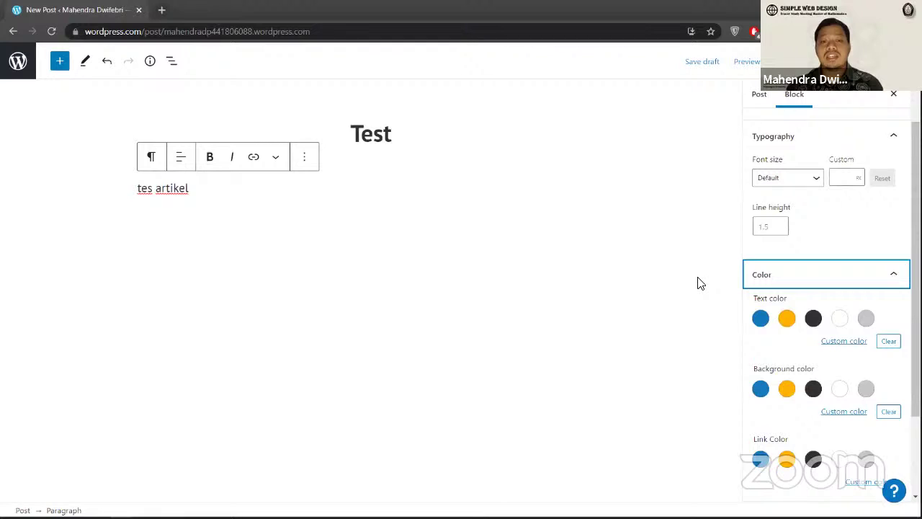
left_click(761, 318)
left_click(179, 206)
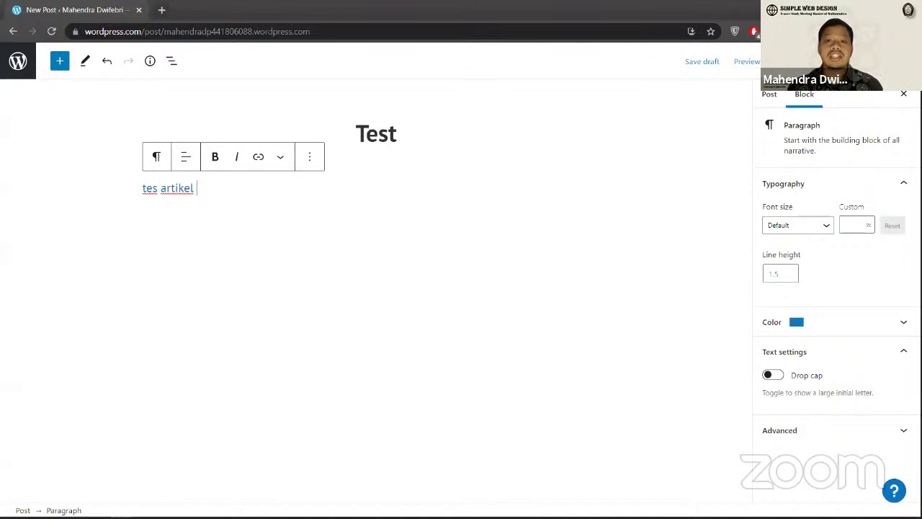
Step: Preview the Test post, scroll through it and try the comment box, then close the preview
left_click(742, 65)
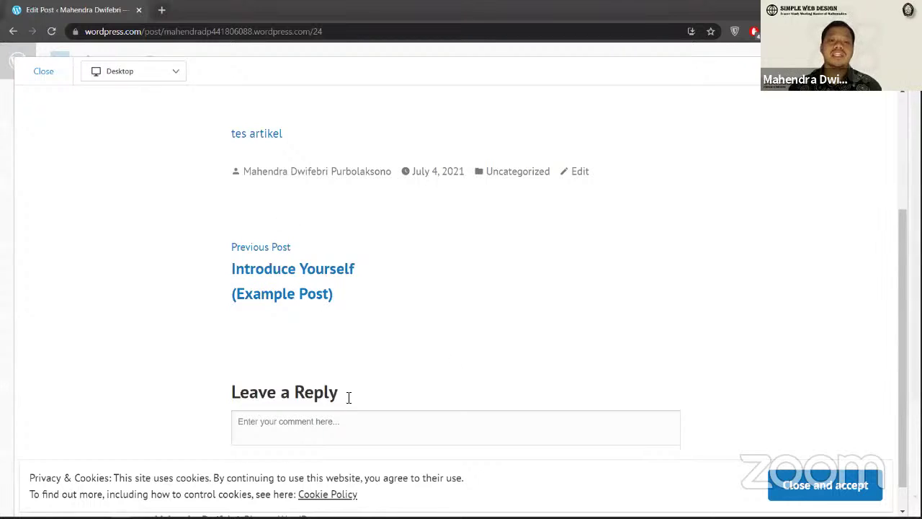
scroll(340, 400, "up", 2)
scroll(340, 400, "down", 2)
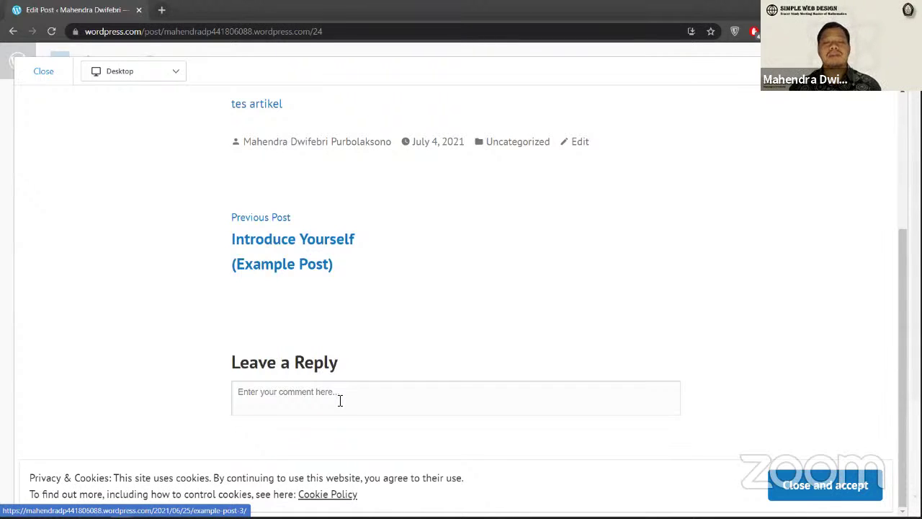
left_click(340, 400)
scroll(285, 209, "up", 1)
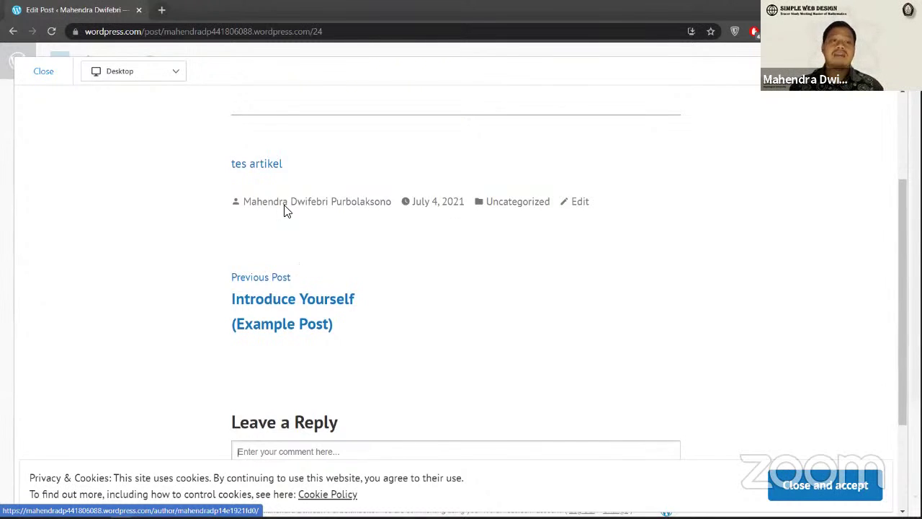
scroll(285, 210, "up", 3)
left_click(43, 70)
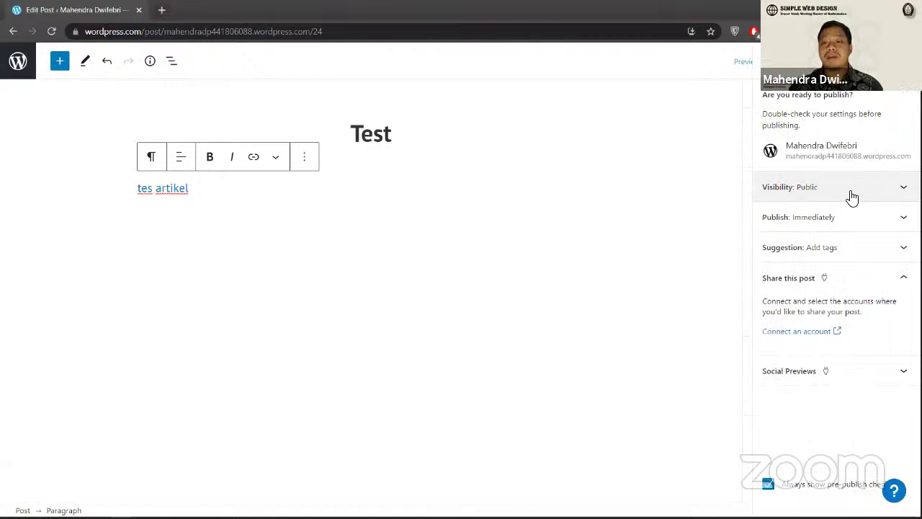
Step: Check that visibility is Public and publishing is Immediately, then return to the Block settings
left_click(852, 197)
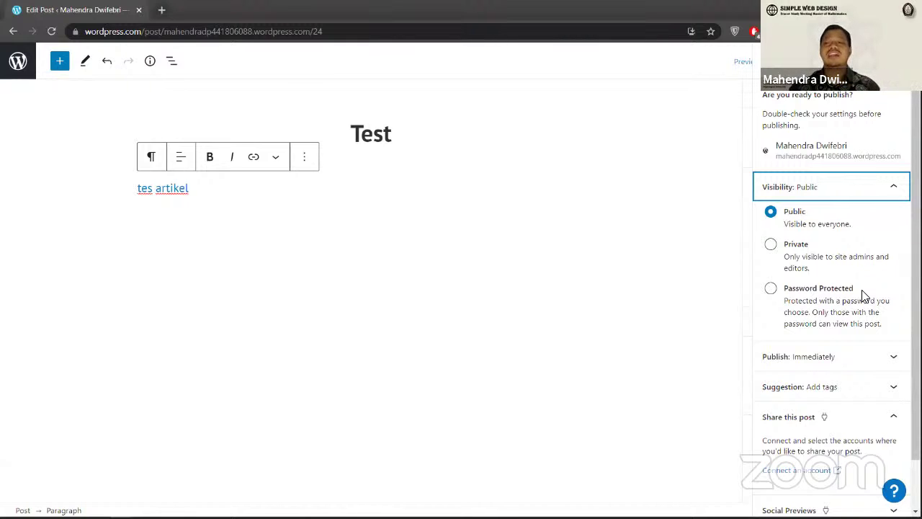
scroll(875, 306, "down", 1)
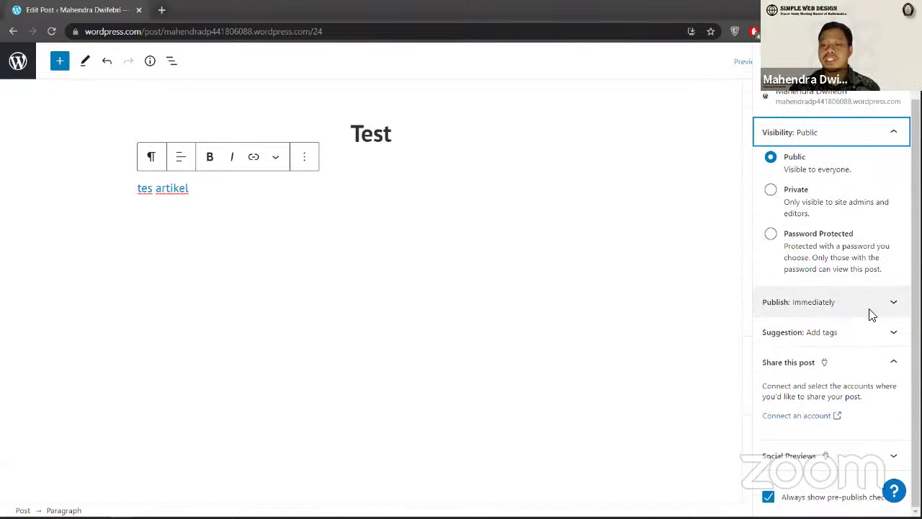
left_click(850, 311)
scroll(796, 324, "down", 1)
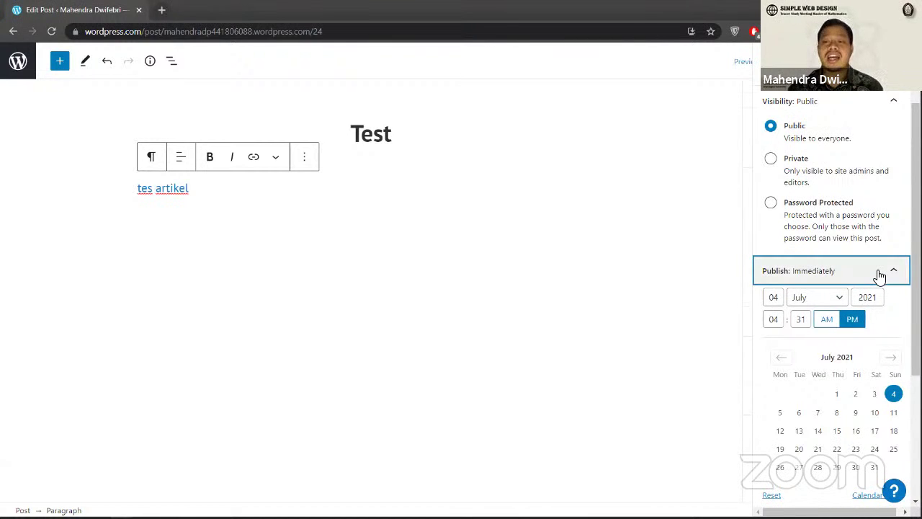
scroll(887, 134, "down", 2)
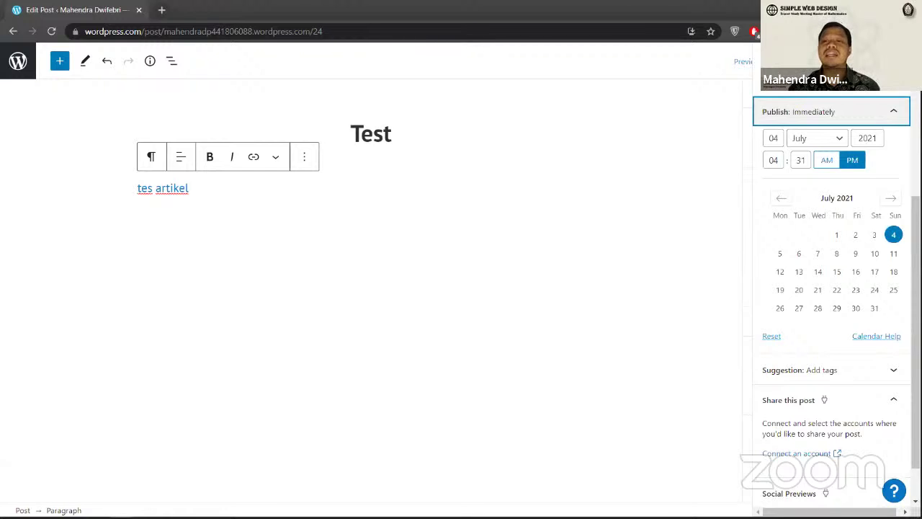
left_click(829, 112)
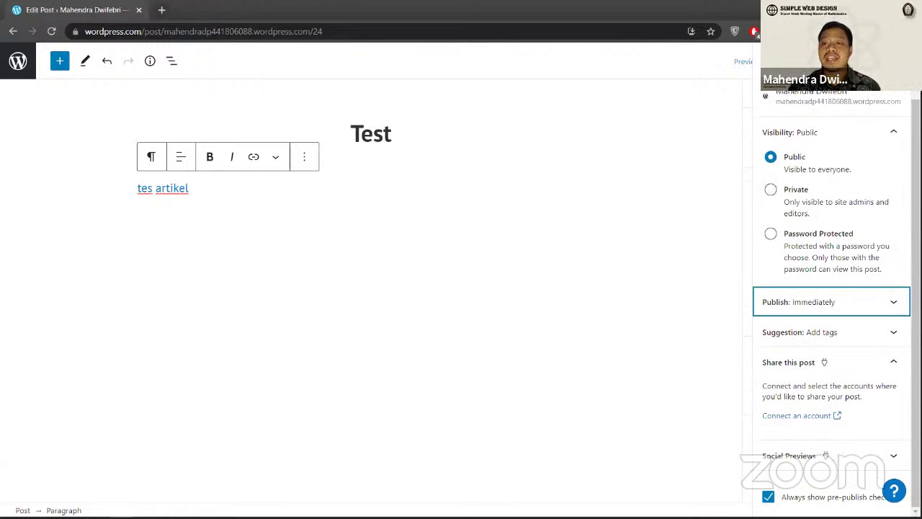
left_click(679, 220)
left_click(909, 61)
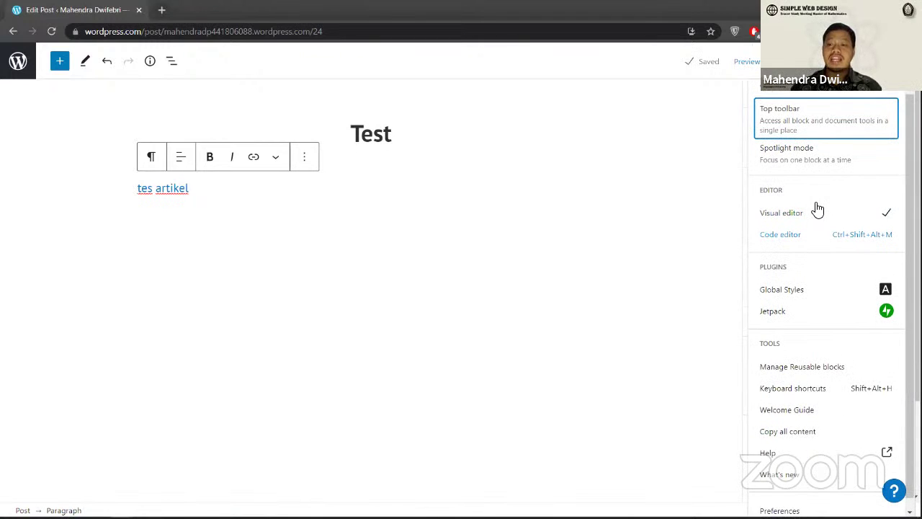
Step: Switch the Test post to the Code editor to view its block HTML, then Alt+Tab away
key("Down")
key("Down")
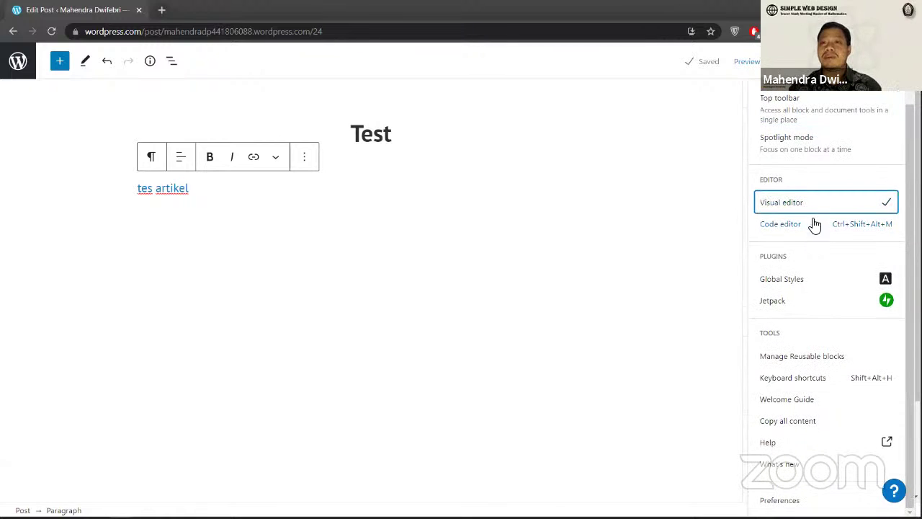
left_click(807, 234)
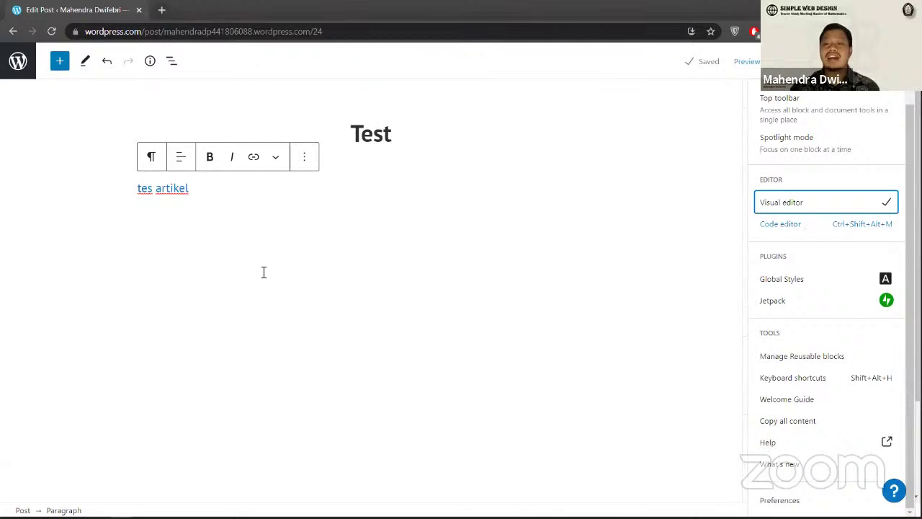
left_click(439, 251)
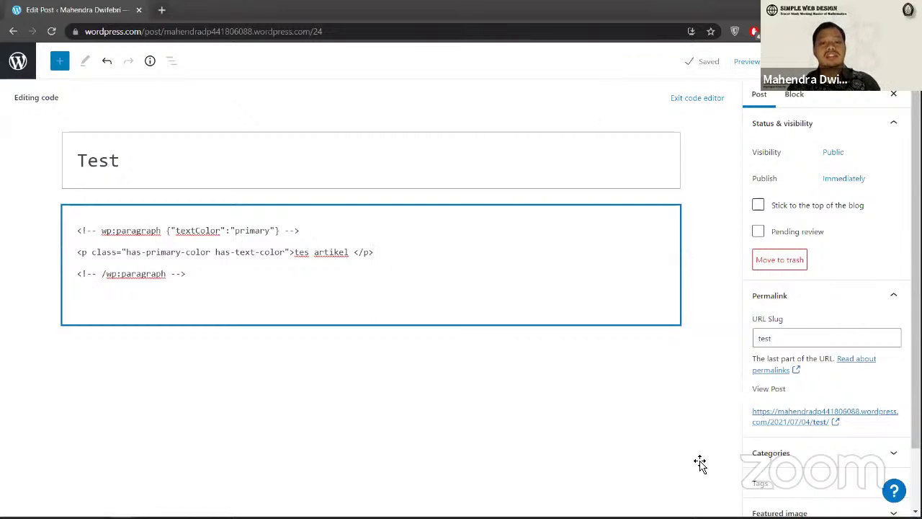
key("alt+Tab")
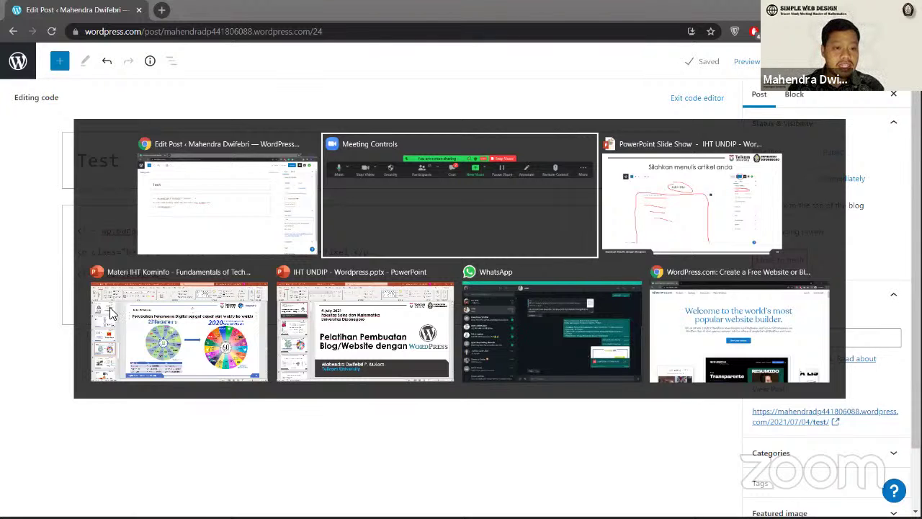
Step: Switch to the IHT UNDIP - Wordpress deck and present it from slide 21 to slide 26, Dashboard Menu
key("Tab")
key("Tab")
key("Tab")
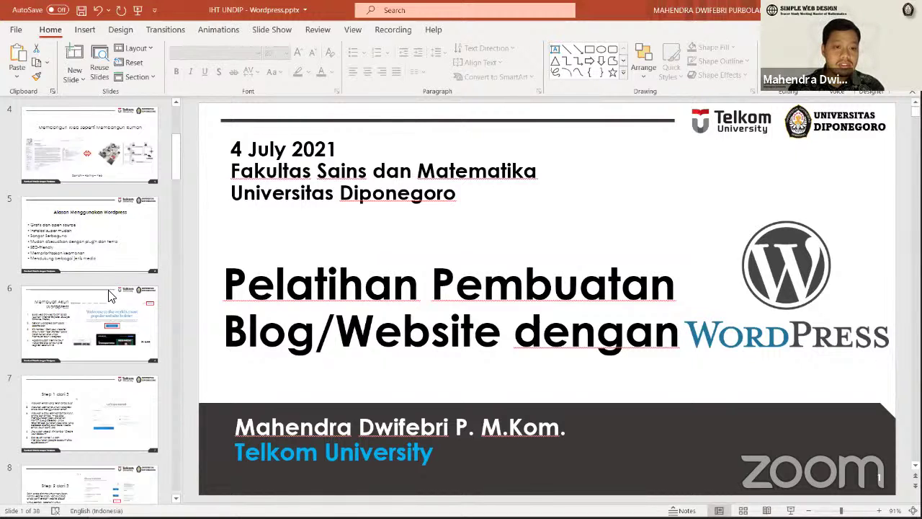
scroll(109, 296, "down", 10)
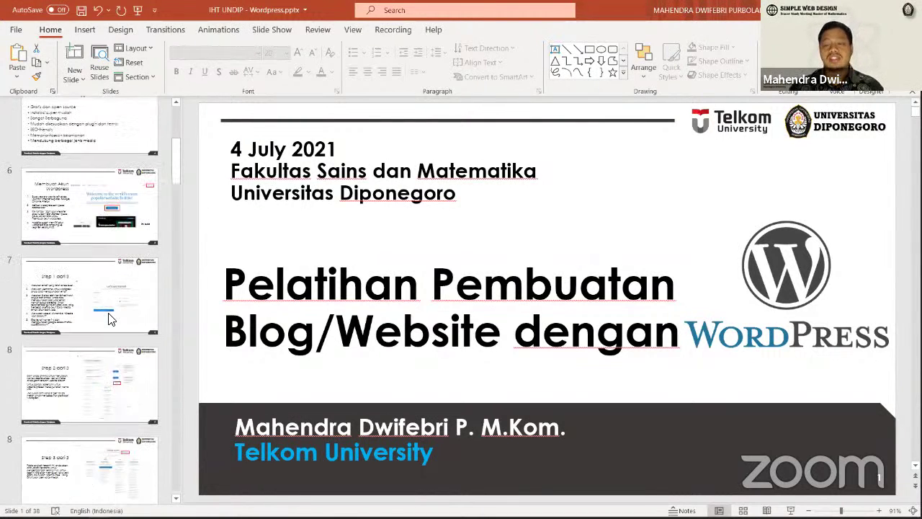
left_click(116, 328)
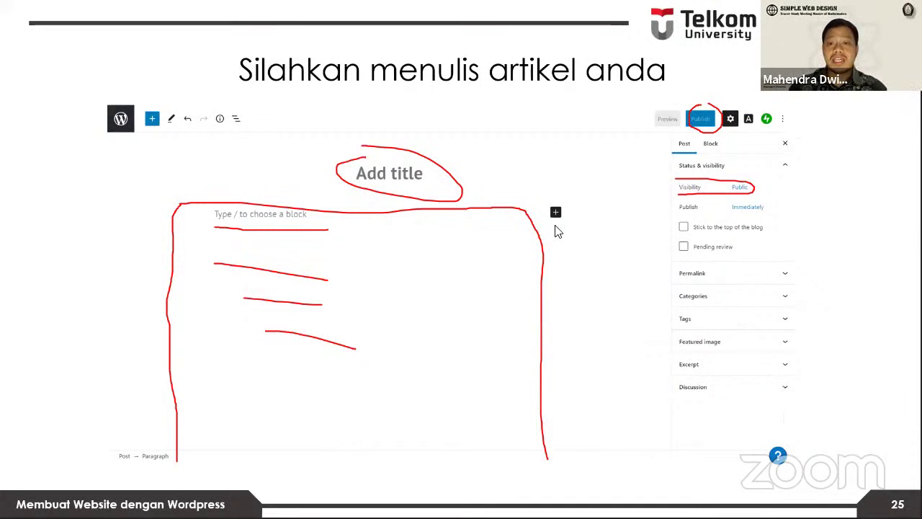
key("Right")
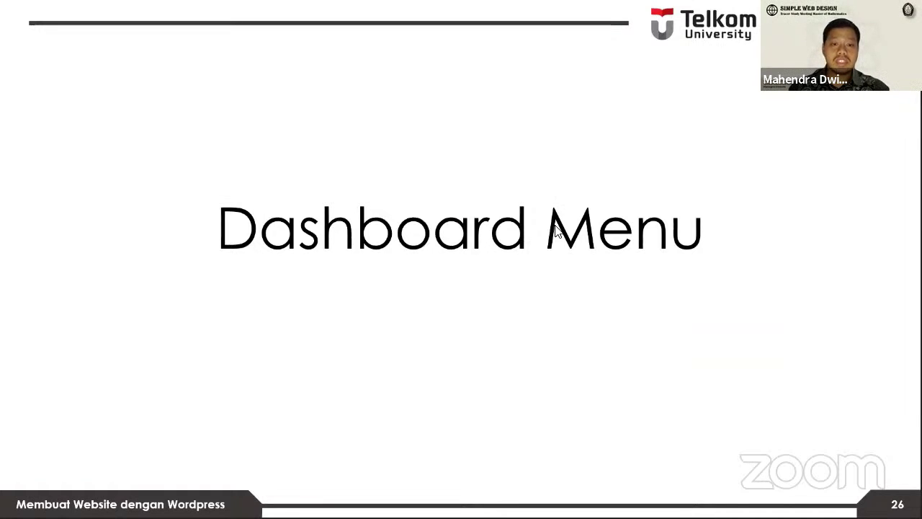
Step: Advance the slide show to slide 27, 'Manajemen Post'
key("Right")
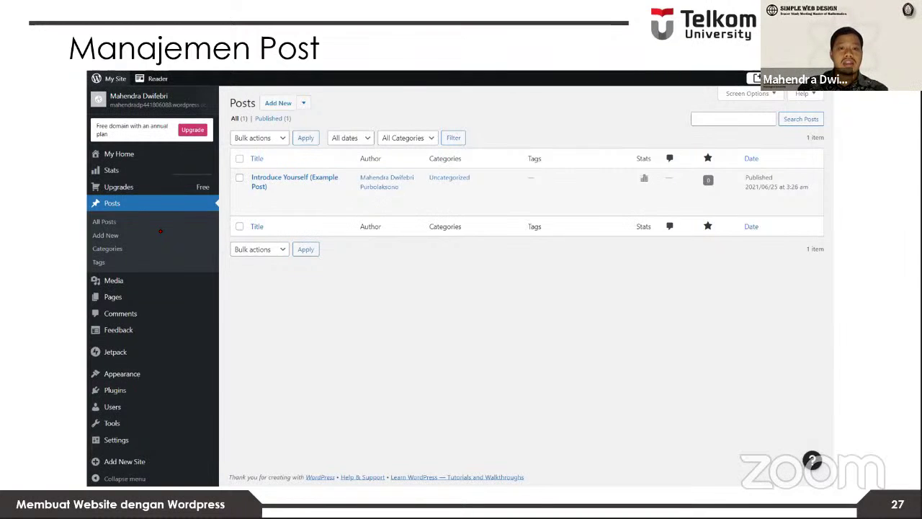
Step: Advance the slide show to slide 28, 'Manajemen Media'
key("Right")
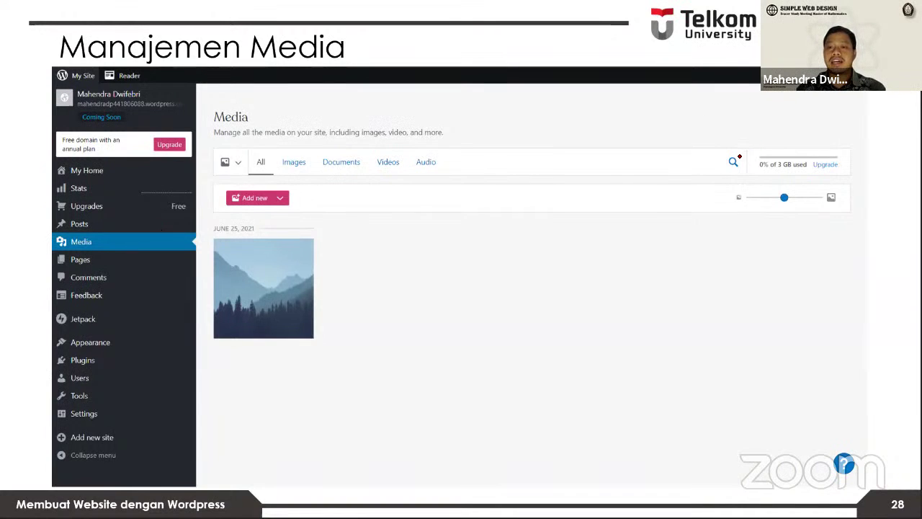
Step: Pen-mark the search area, Images and Documents filters and Upgrade link, then go to slide 29
mouse_move(741, 162)
left_mouse_down()
mouse_move(768, 145)
mouse_move(765, 185)
mouse_move(839, 183)
mouse_move(861, 166)
mouse_move(818, 146)
left_mouse_up()
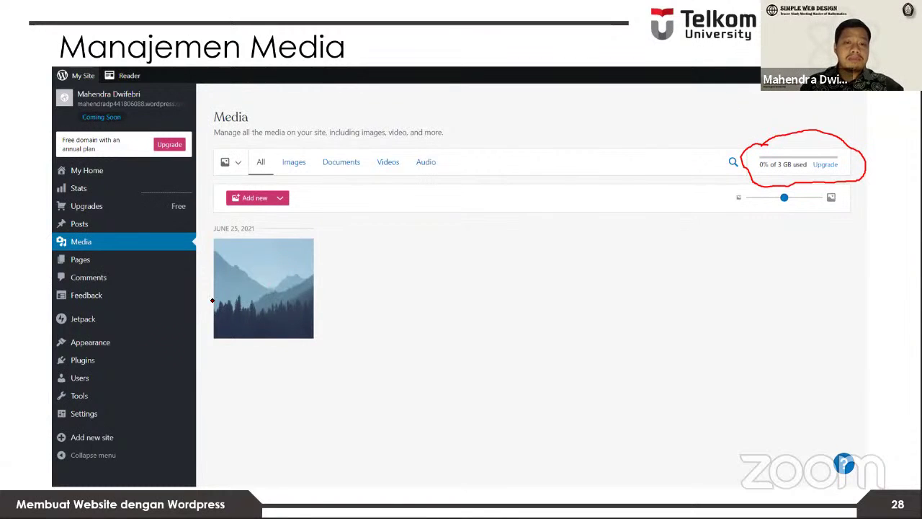
mouse_move(298, 151)
left_mouse_down()
mouse_move(279, 164)
mouse_move(294, 173)
left_mouse_up()
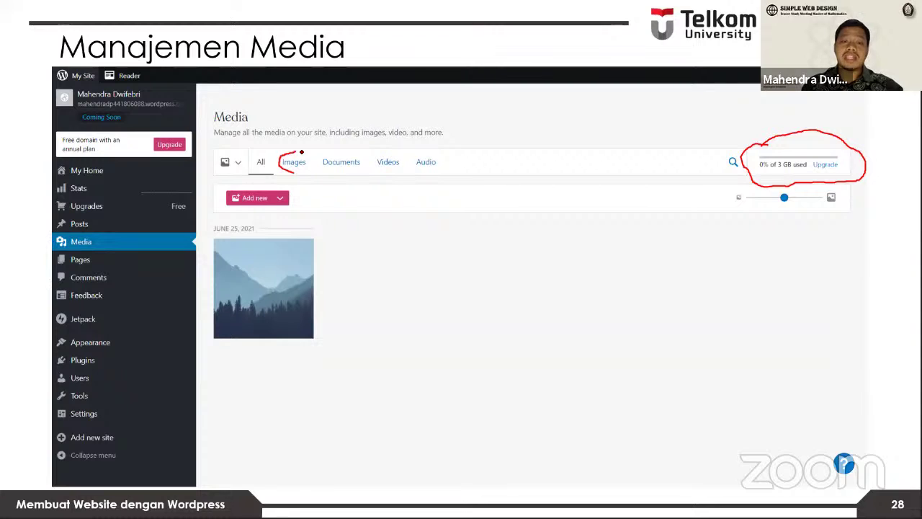
left_click_drag(301, 152, 295, 176)
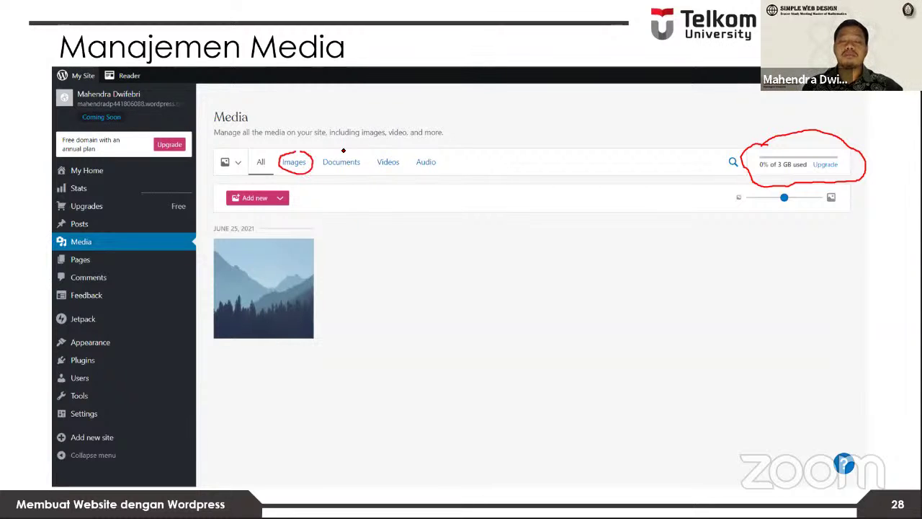
mouse_move(341, 148)
left_mouse_down()
mouse_move(366, 172)
mouse_move(358, 150)
mouse_move(410, 159)
left_mouse_up()
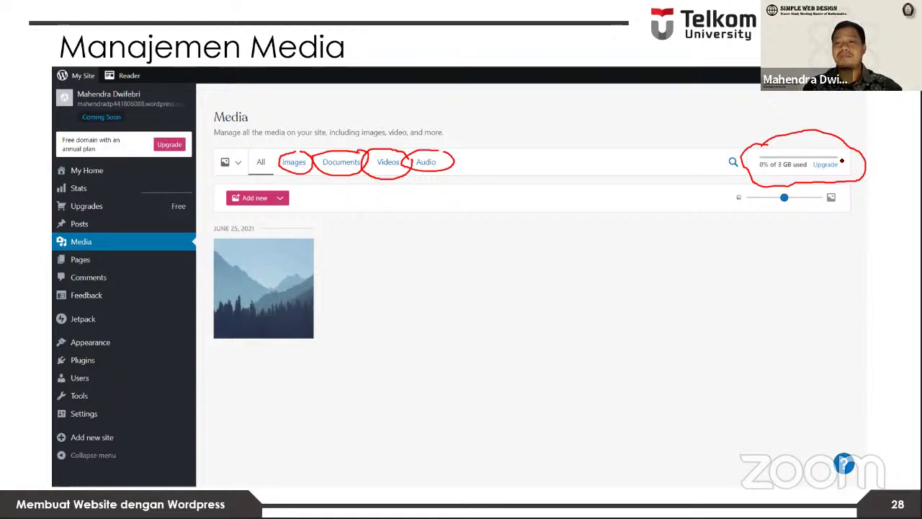
mouse_move(842, 161)
left_mouse_down()
mouse_move(816, 159)
mouse_move(815, 168)
left_mouse_up()
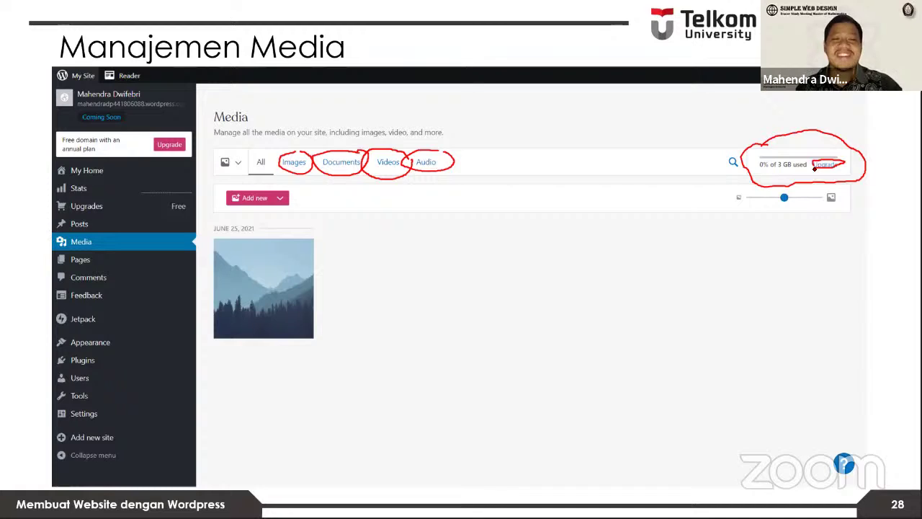
key("Right")
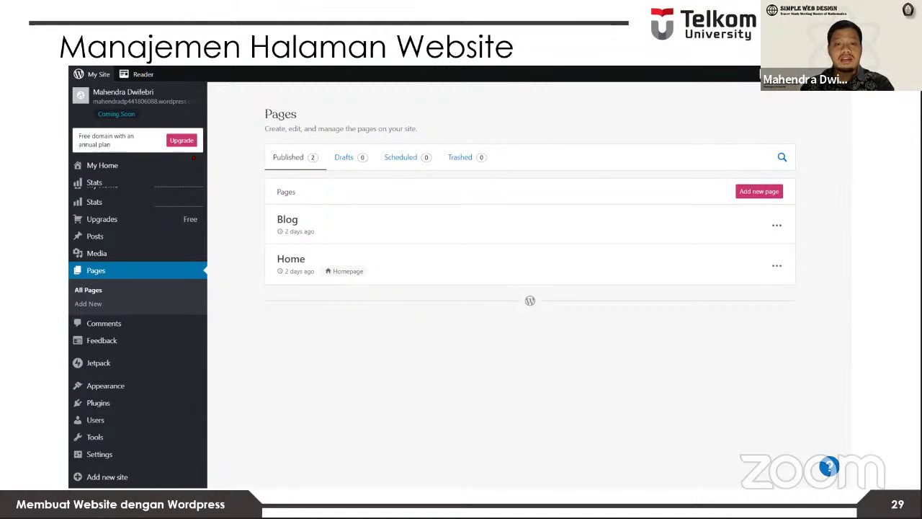
Step: Go back to slide 24, circle the Home and Blog links, then advance to slide 25
key("Left")
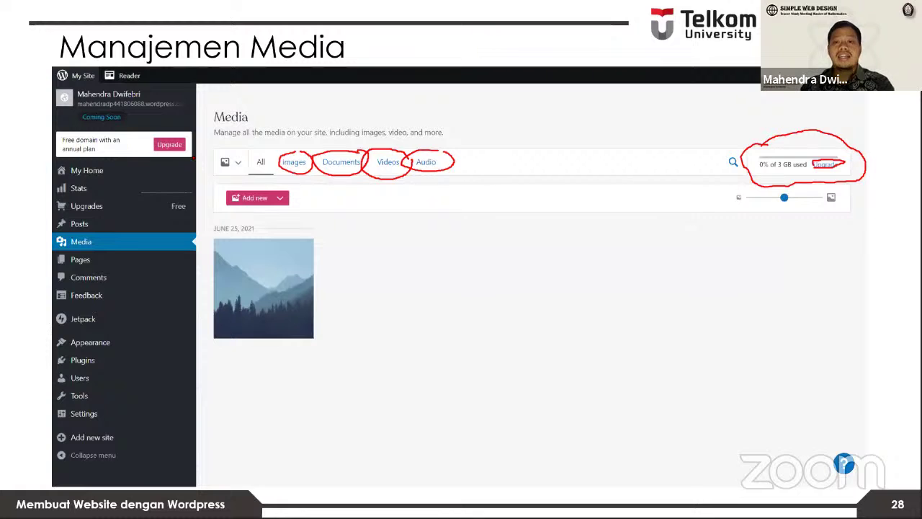
key("Left")
key("Left")
key("Left")
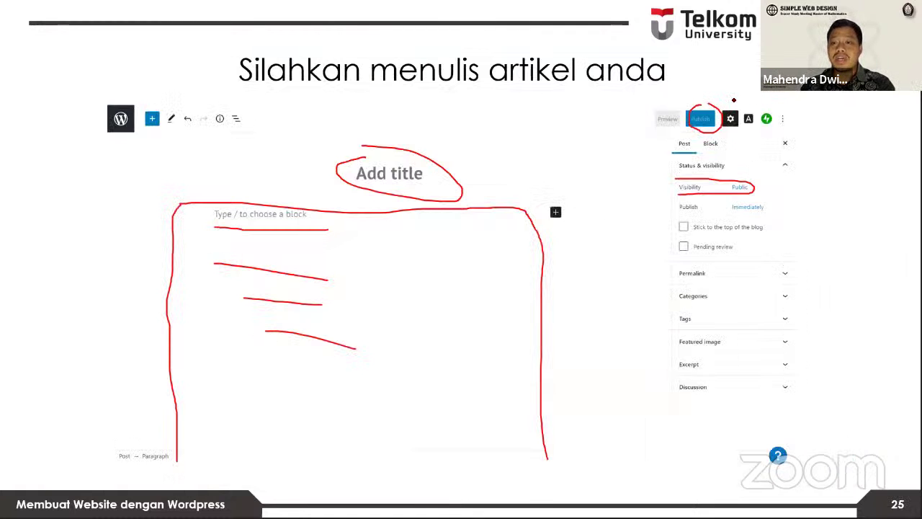
key("Left")
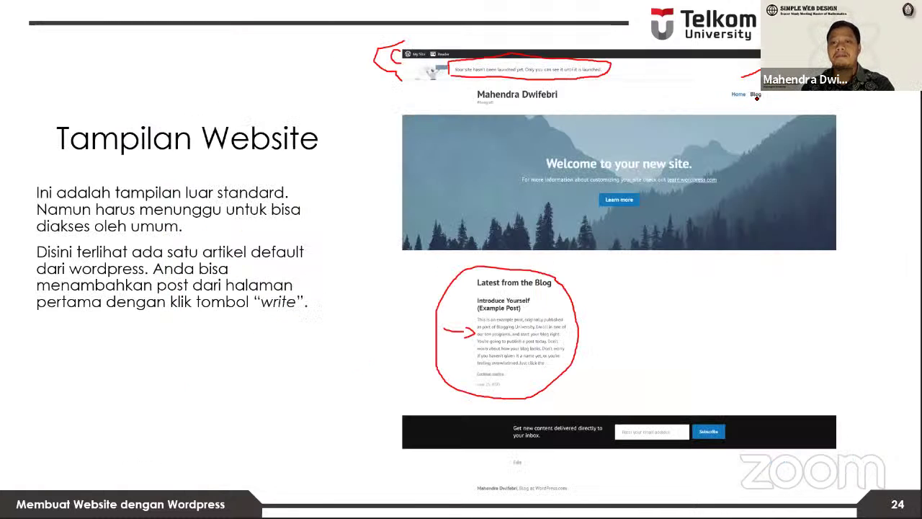
left_click_drag(757, 97, 814, 92)
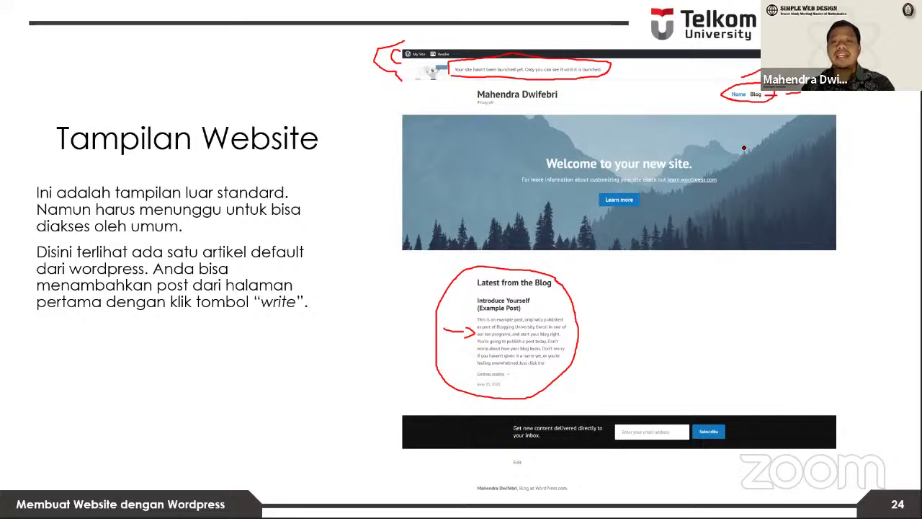
left_click_drag(805, 94, 830, 96)
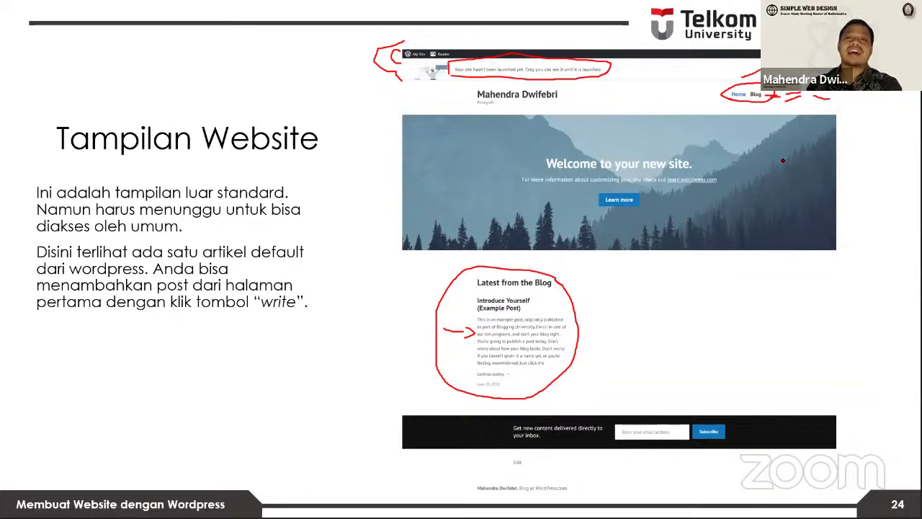
key("Right")
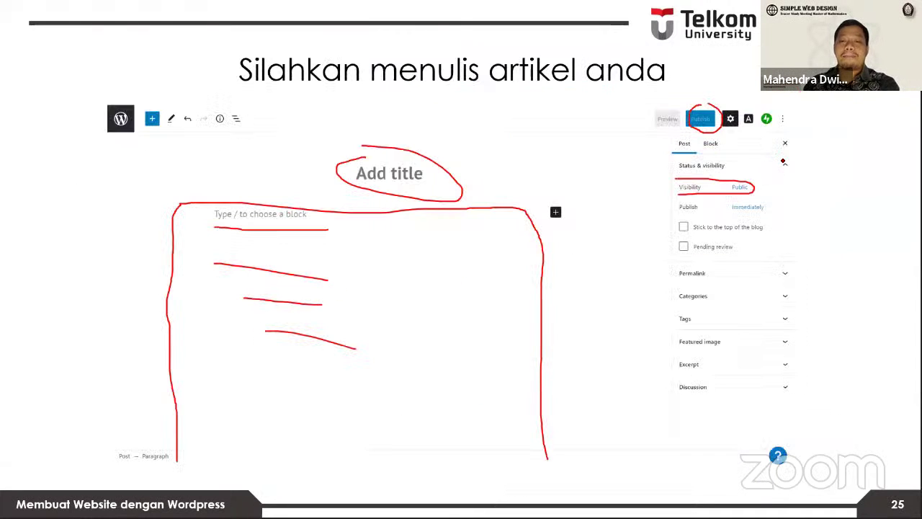
Step: Advance past slides 27–29 to slide 30, 'Manajemen Tampilan Website', showing the Themes screen
key("Right")
key("Right")
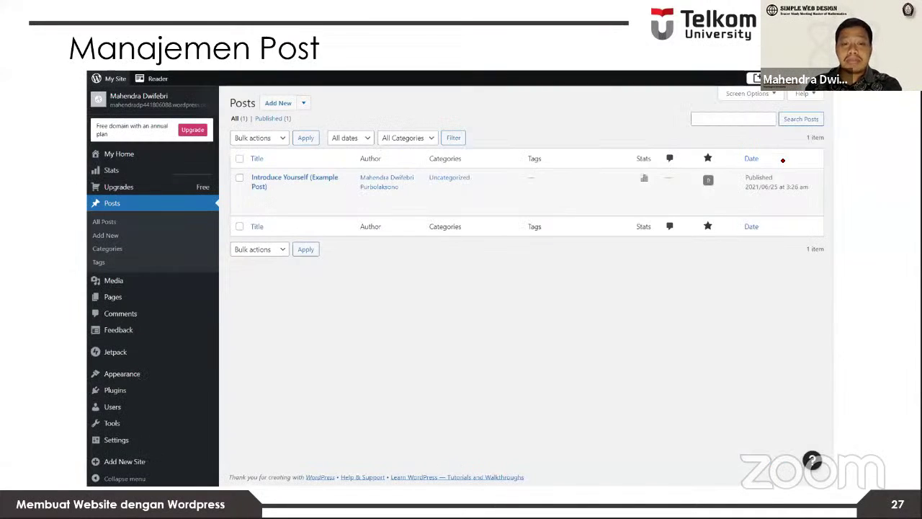
key("Right")
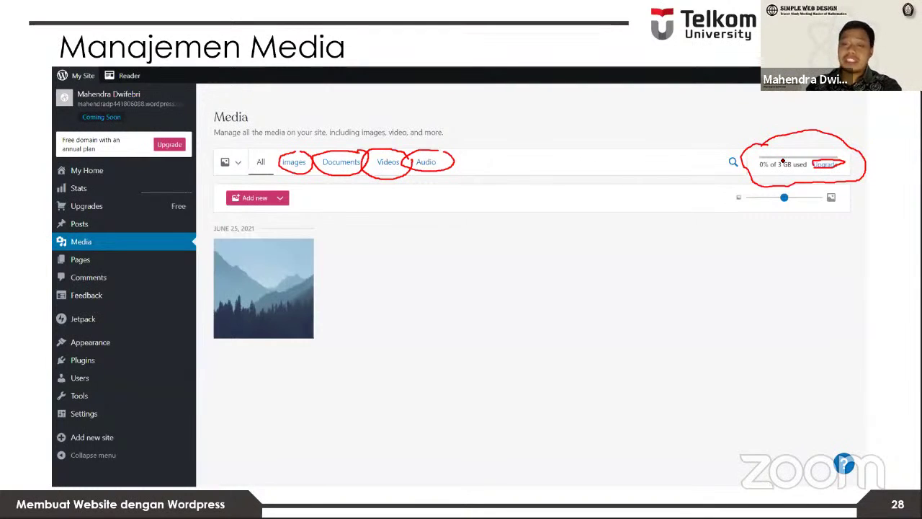
key("Right")
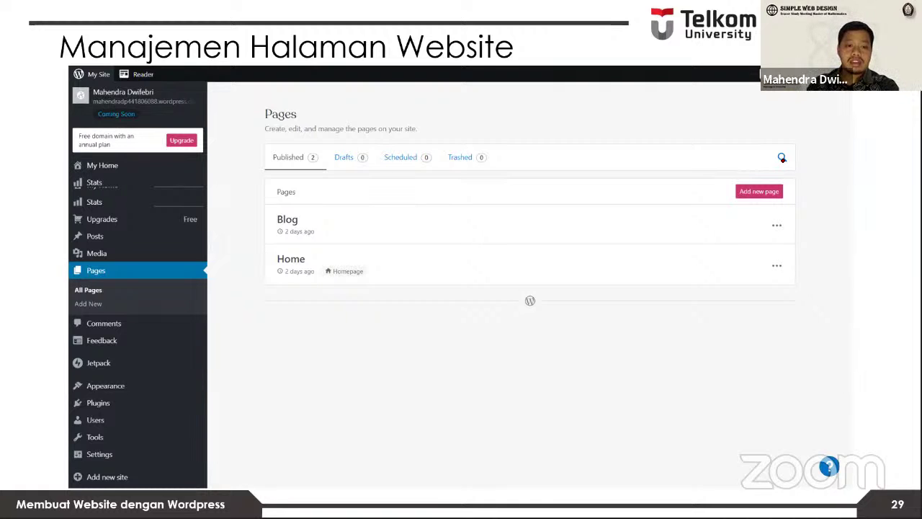
key("Right")
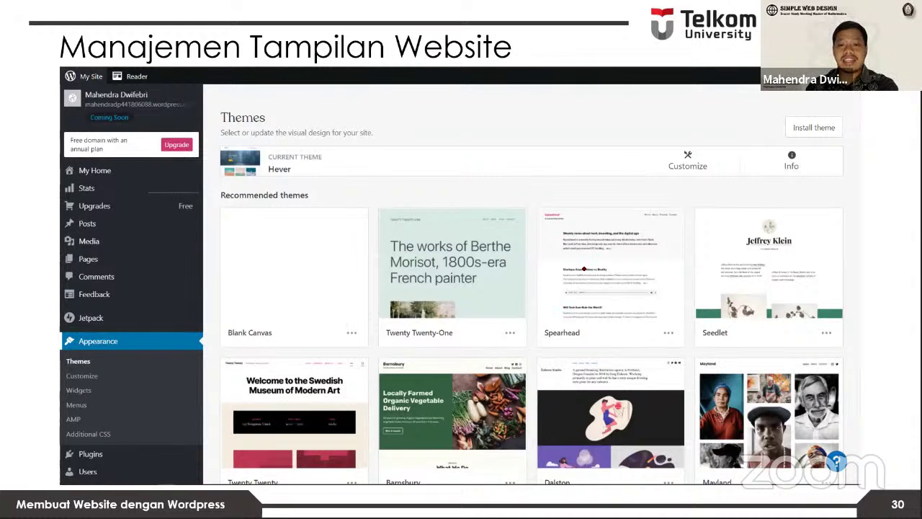
Step: Move to slide 31 'Contoh tema' with the Twenty Twenty-One theme page, after briefly revisiting slide 30
key("Right")
key("Left")
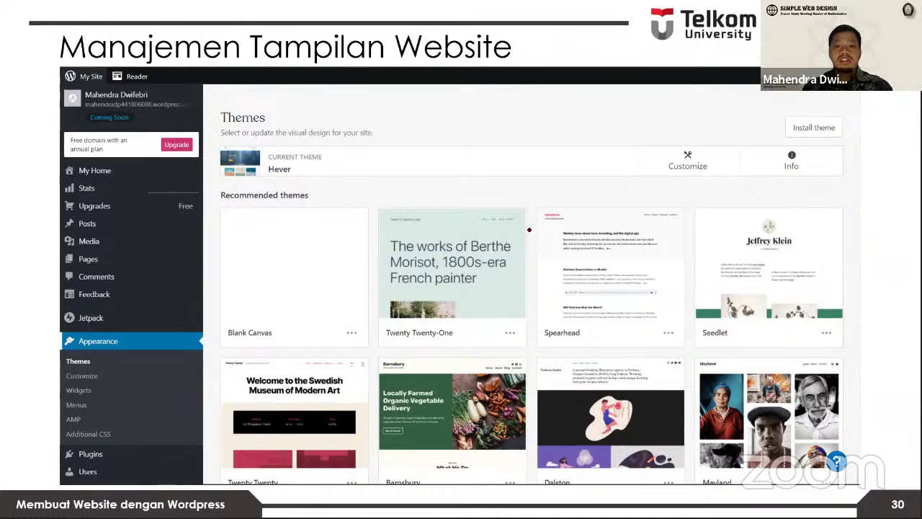
key("Right")
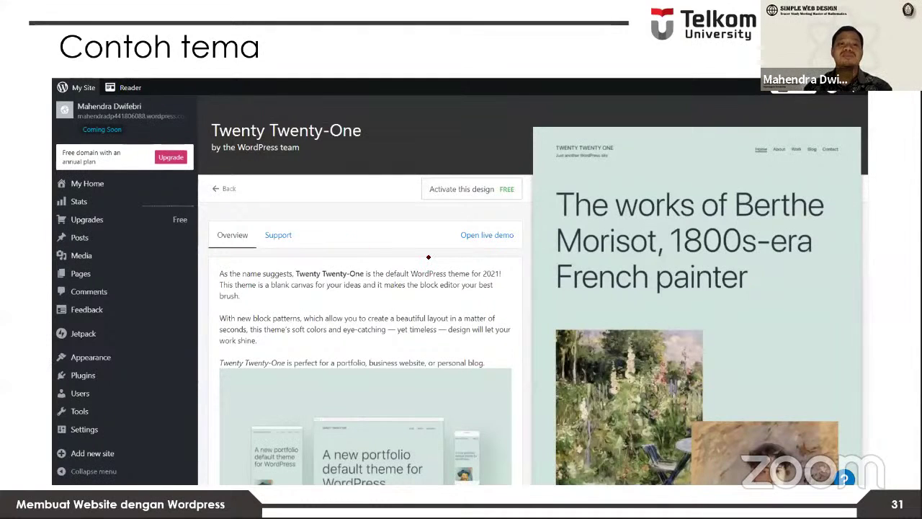
Step: Circle the Upgrade button on slide 31, then advance to slide 32 'Manual Customizing'
mouse_move(169, 149)
left_mouse_down()
mouse_move(164, 175)
mouse_move(182, 150)
left_mouse_up()
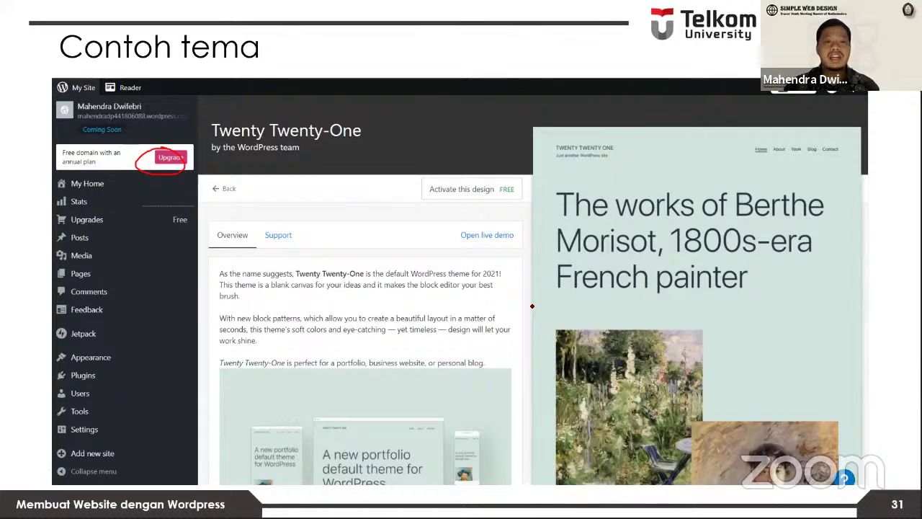
key("Right")
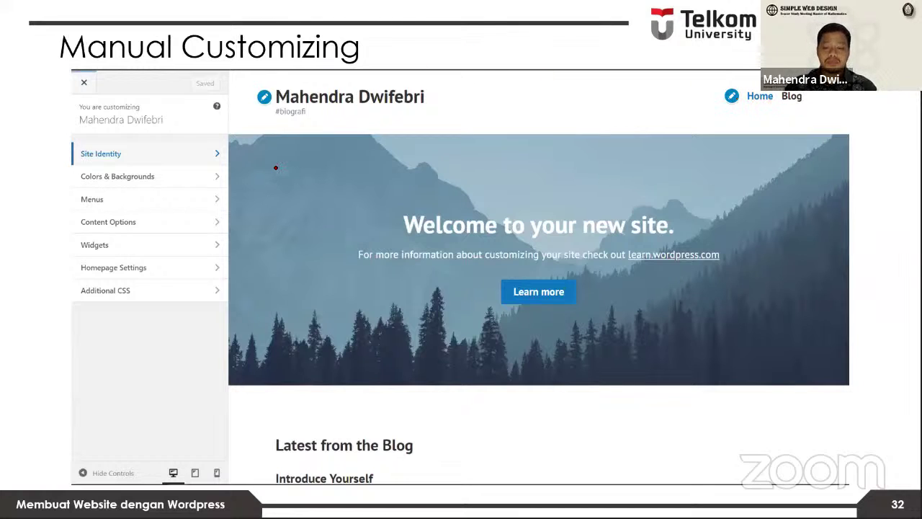
Step: Circle Customize on slide 30, then return to slide 31 'Contoh tema'
key("Left")
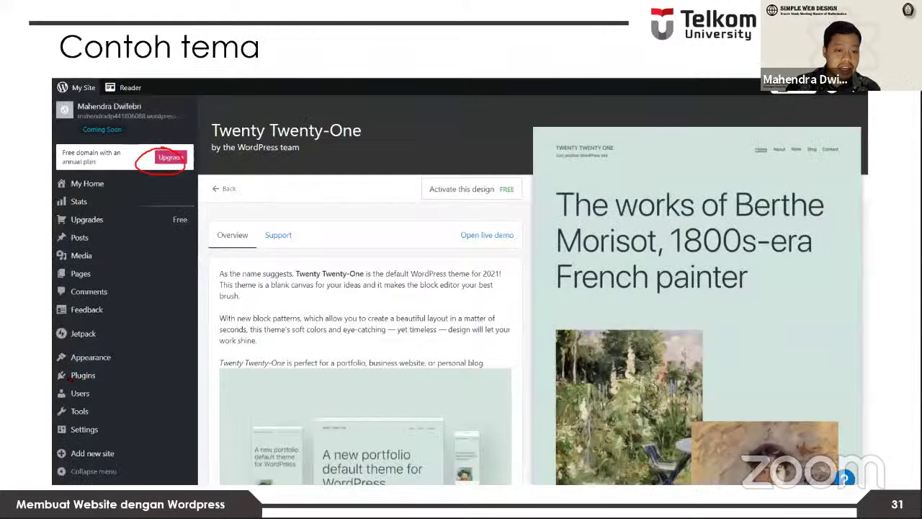
key("Left")
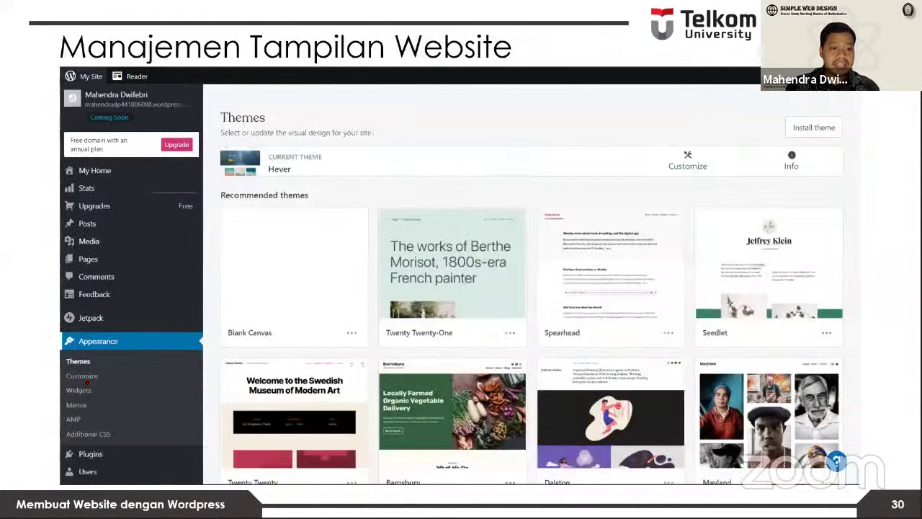
mouse_move(94, 376)
left_mouse_down()
mouse_move(63, 376)
mouse_move(105, 380)
left_mouse_up()
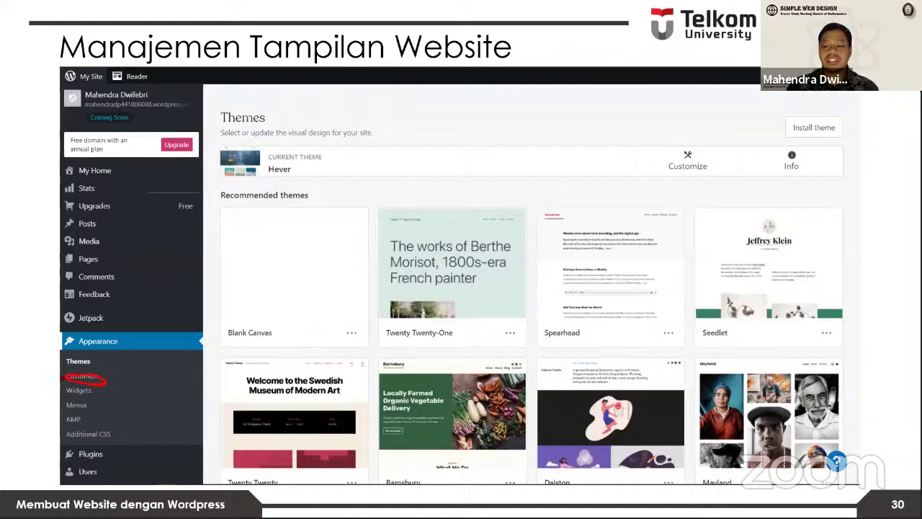
key("Right")
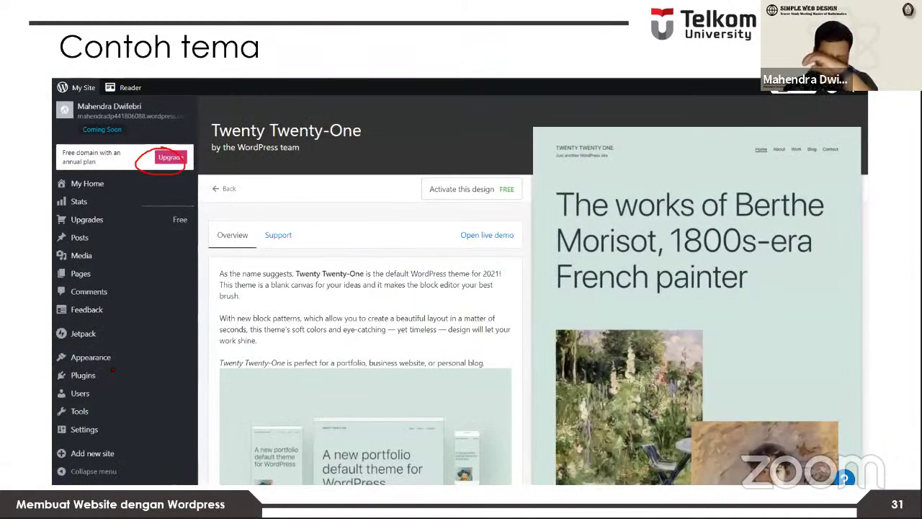
key("Right")
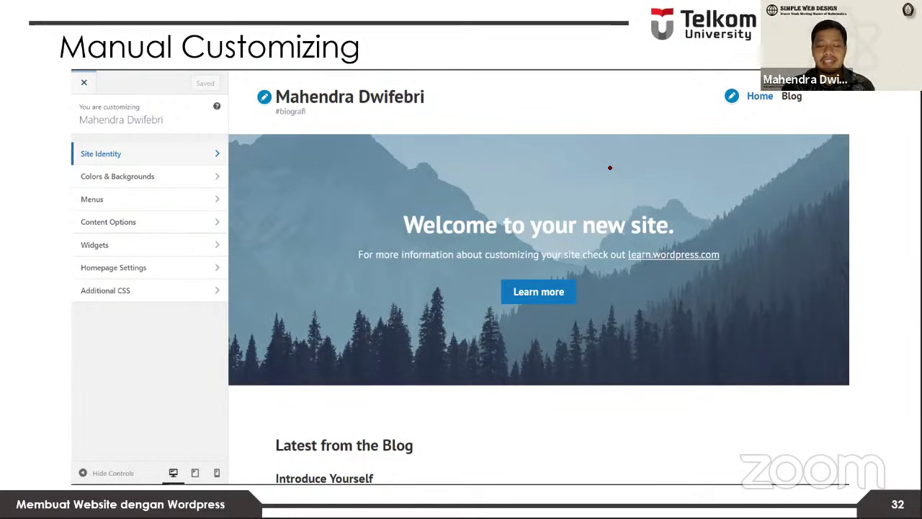
key("Left")
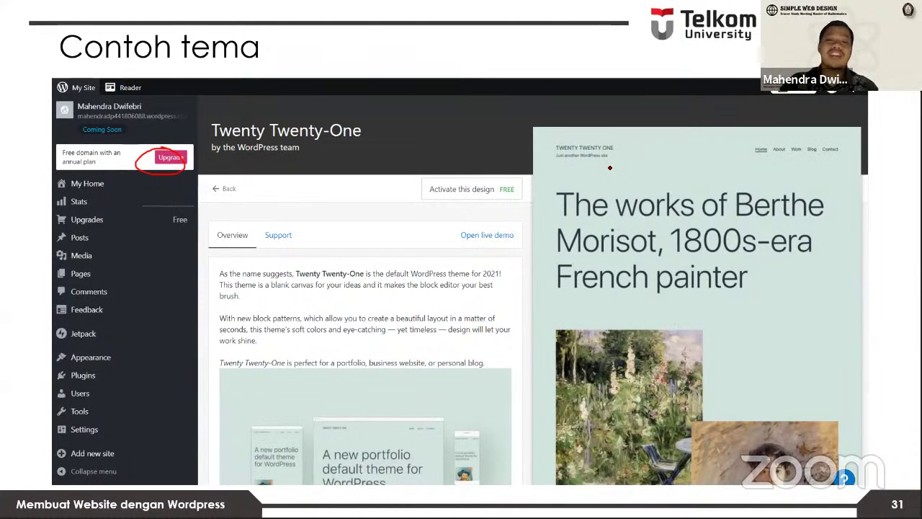
Step: On slide 32, underline Colors & Backgrounds, Menus, the Home/Blog links and Widgets
key("Right")
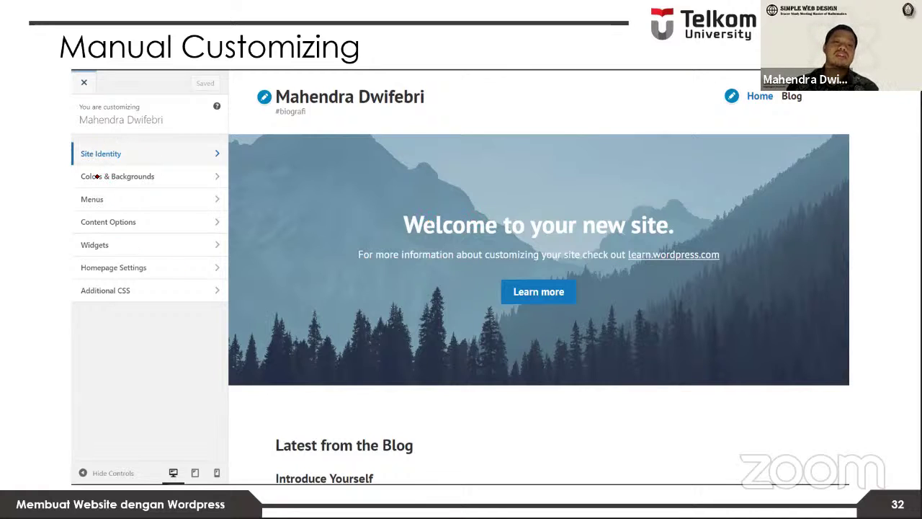
left_click_drag(76, 182, 183, 184)
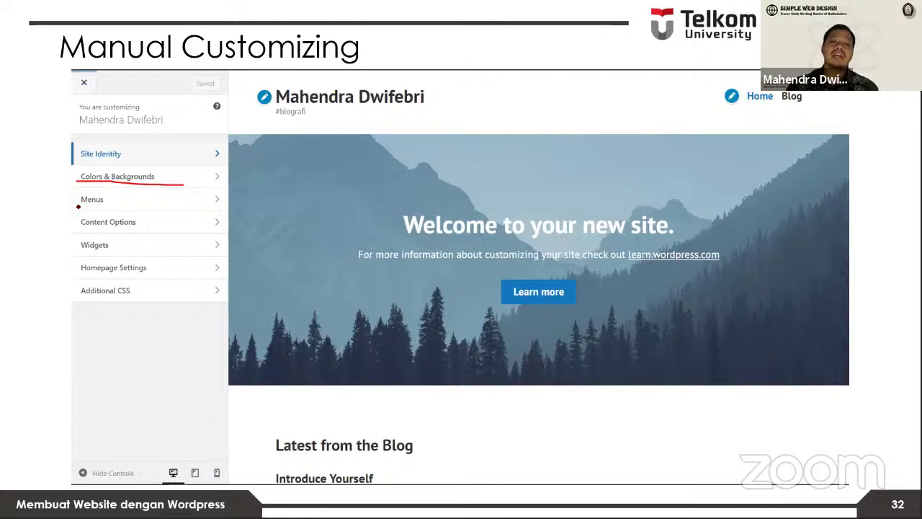
left_click_drag(109, 207, 78, 206)
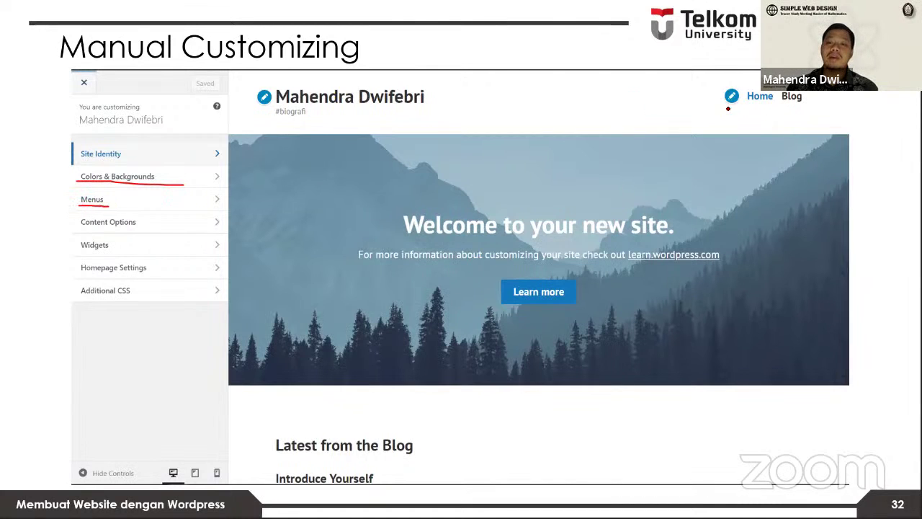
left_click_drag(737, 105, 827, 110)
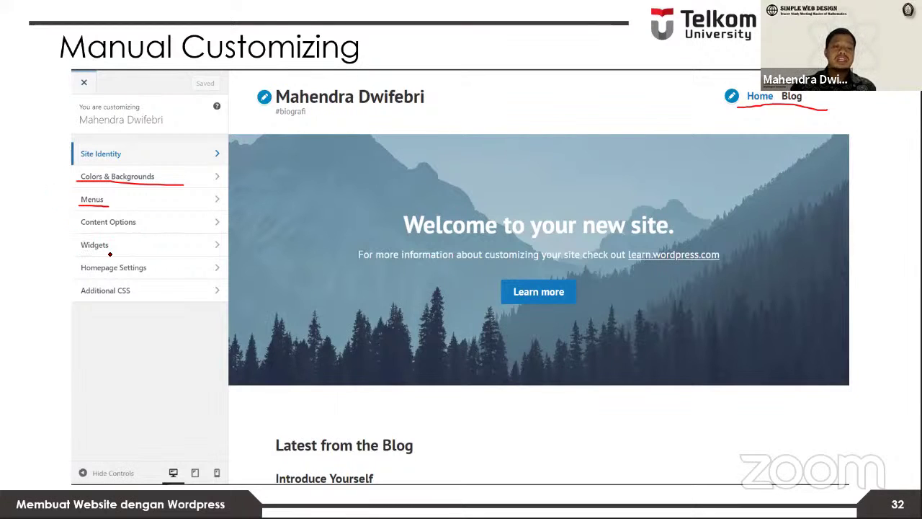
left_click_drag(81, 254, 110, 253)
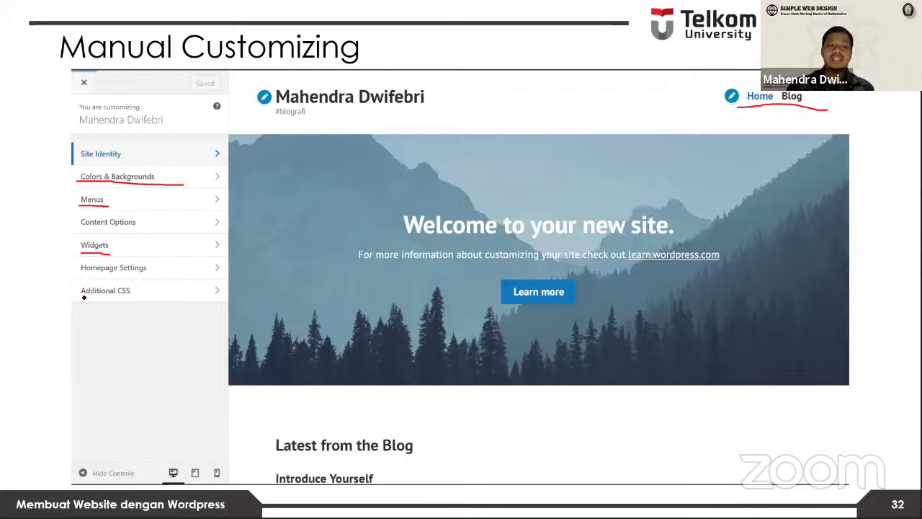
Step: Underline Additional CSS, then advance to slide 33 'Wordpress Plugins'
left_click_drag(81, 300, 153, 303)
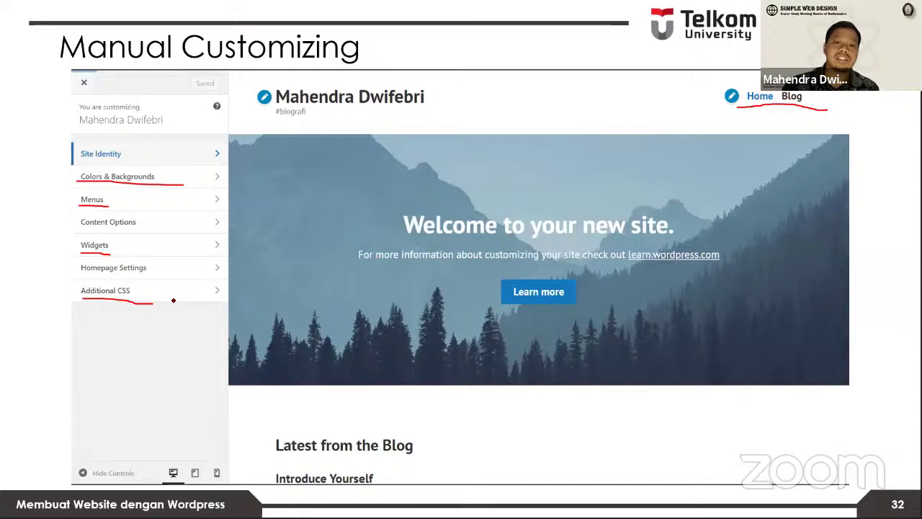
key("Right")
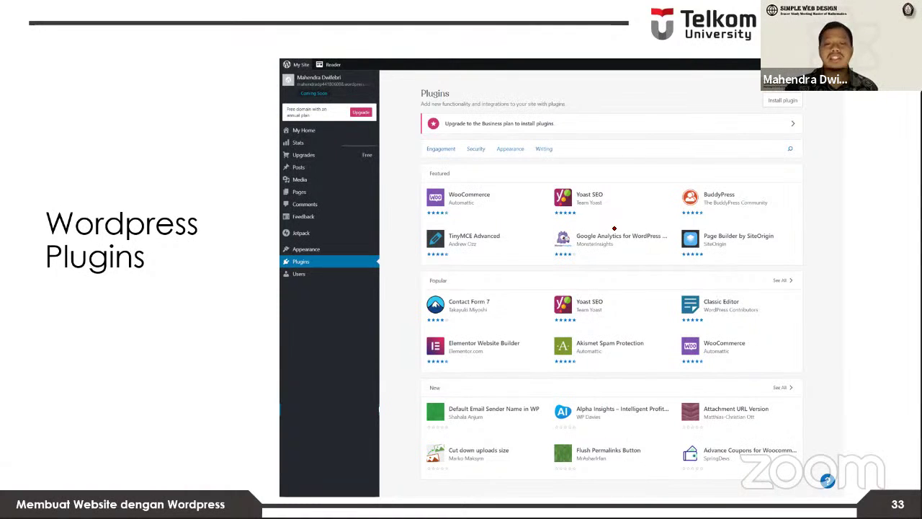
Step: Advance past slide 34 'Manajemen User' to slide 35 'Export / Import'
key("Right")
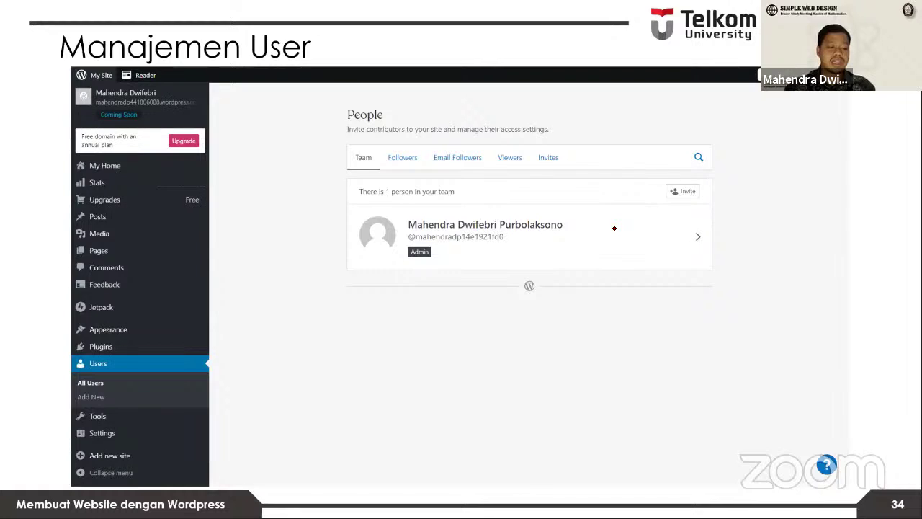
key("Right")
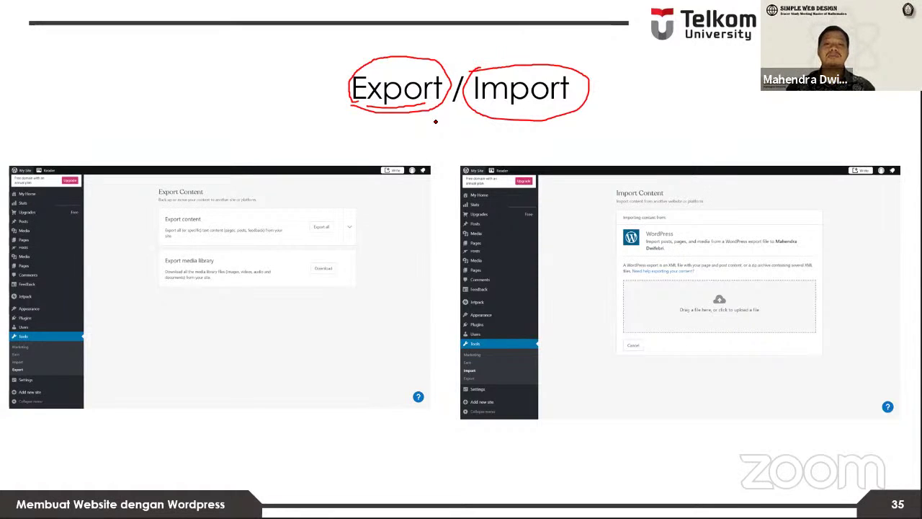
Step: Advance to slide 36 'Launch Site' and bring the Chrome WordPress.com window forward
key("Right")
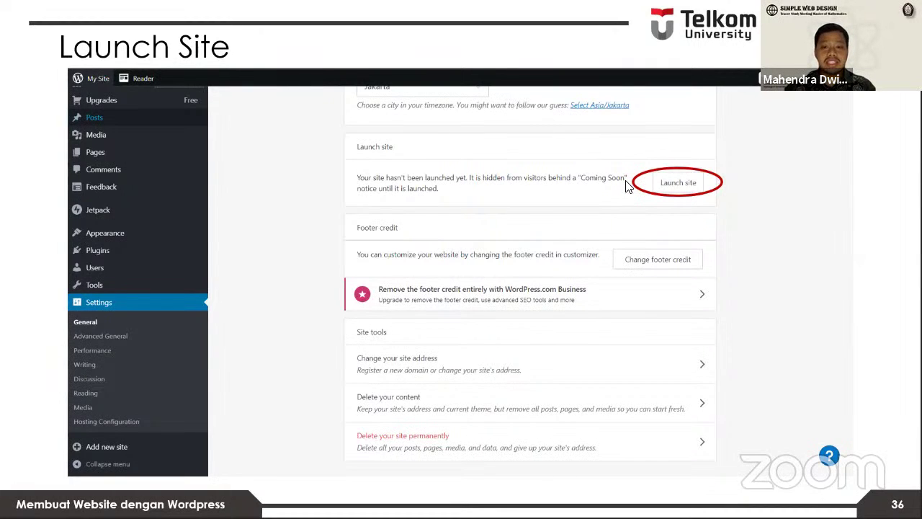
key("alt+Tab")
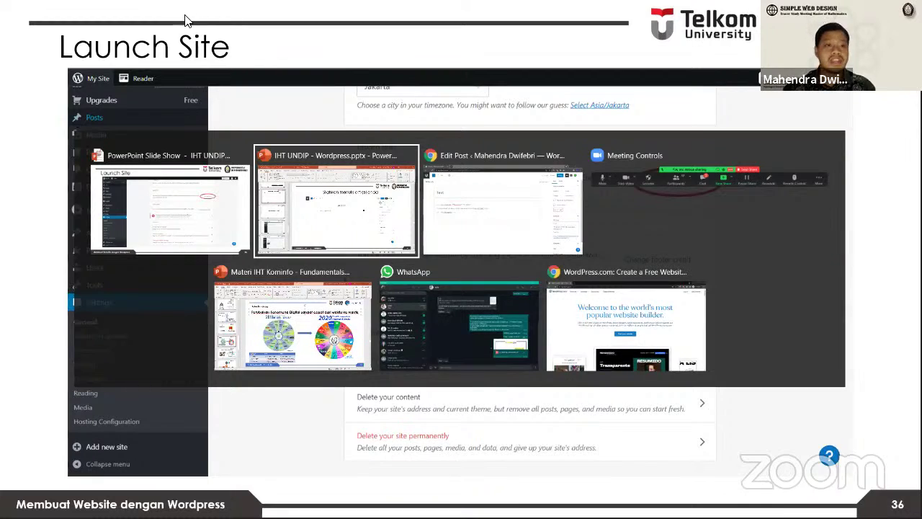
key("alt+Tab")
key("alt+Tab")
key("alt+Tab")
key("alt+Tab")
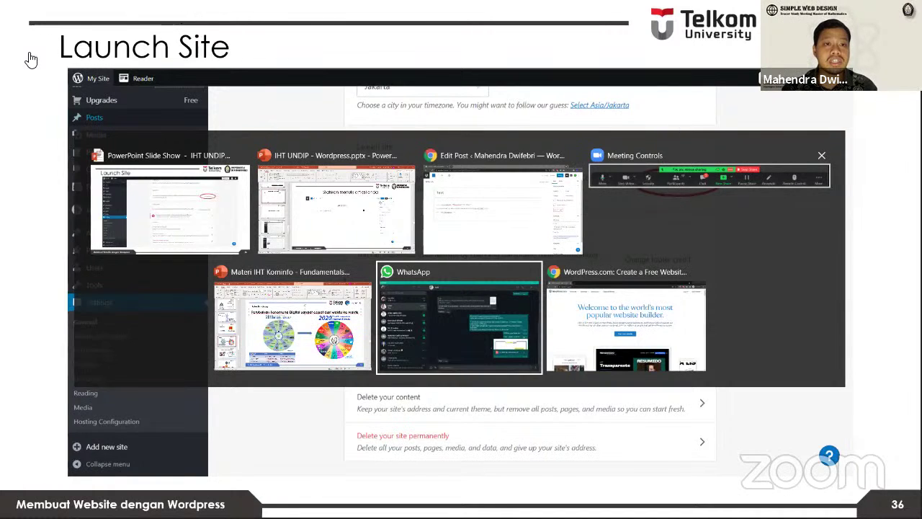
key("alt+Tab")
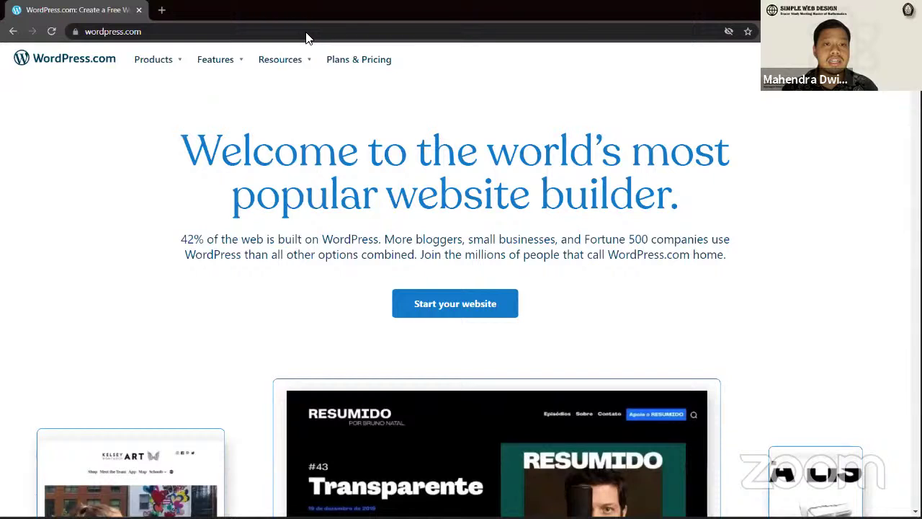
Step: Show the site's Coming Soon page and highlight part of its web address
key("alt+Tab")
key("Escape")
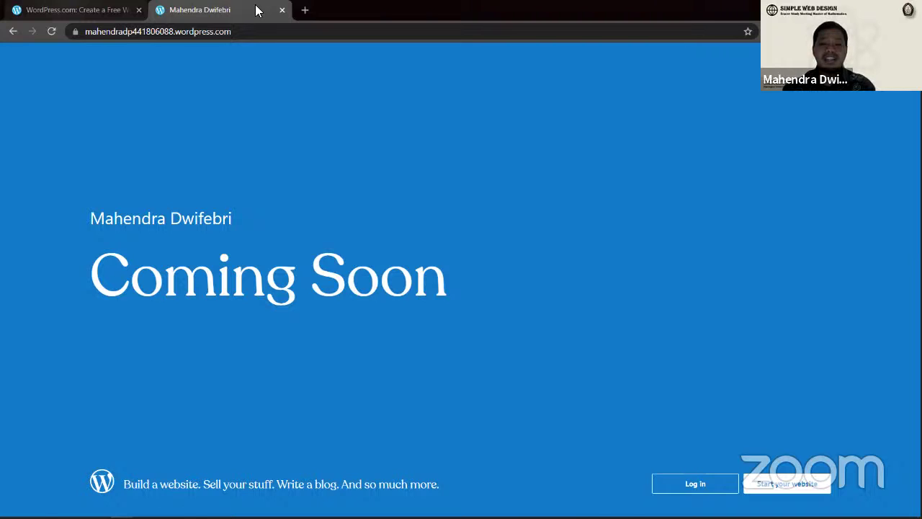
key("ctrl+shift+Tab")
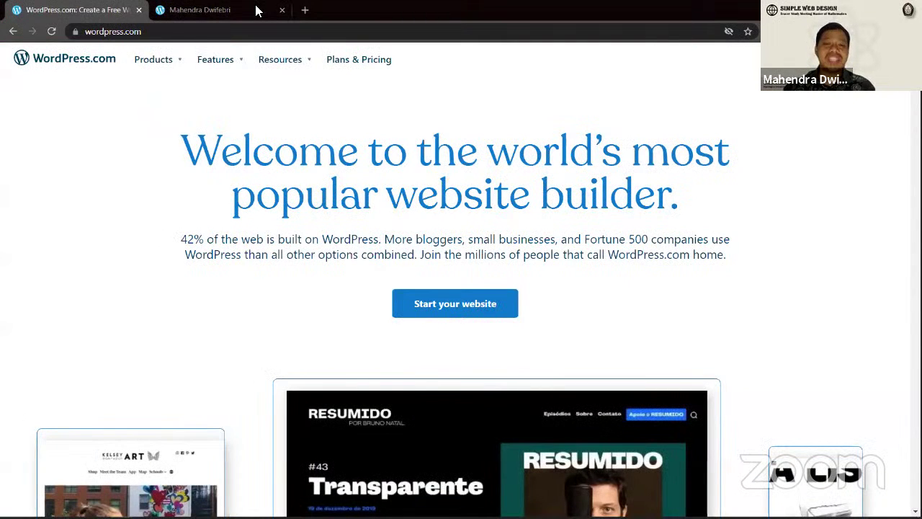
key("alt+Tab")
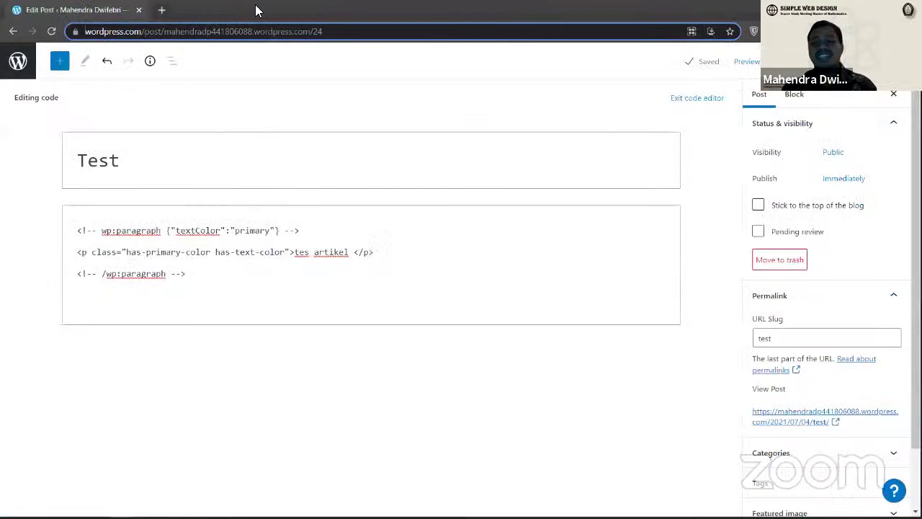
key("alt+Tab")
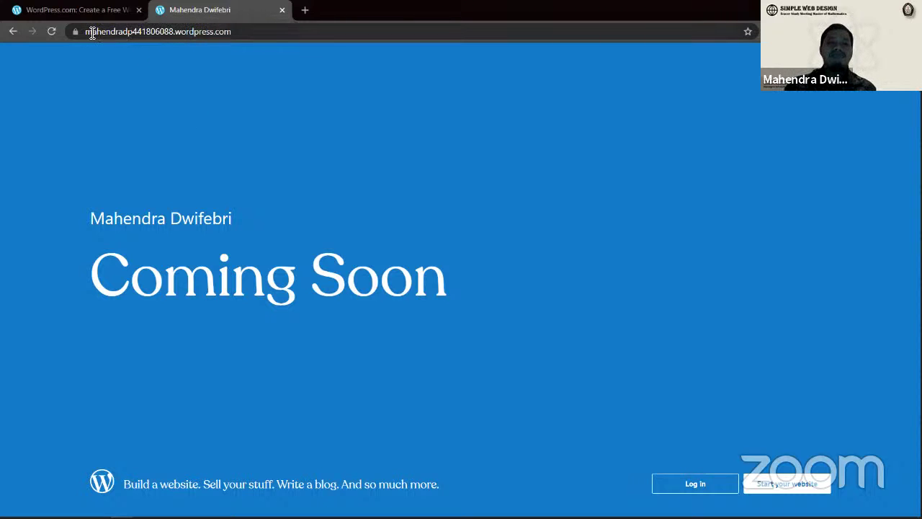
left_click_drag(218, 34, 202, 35)
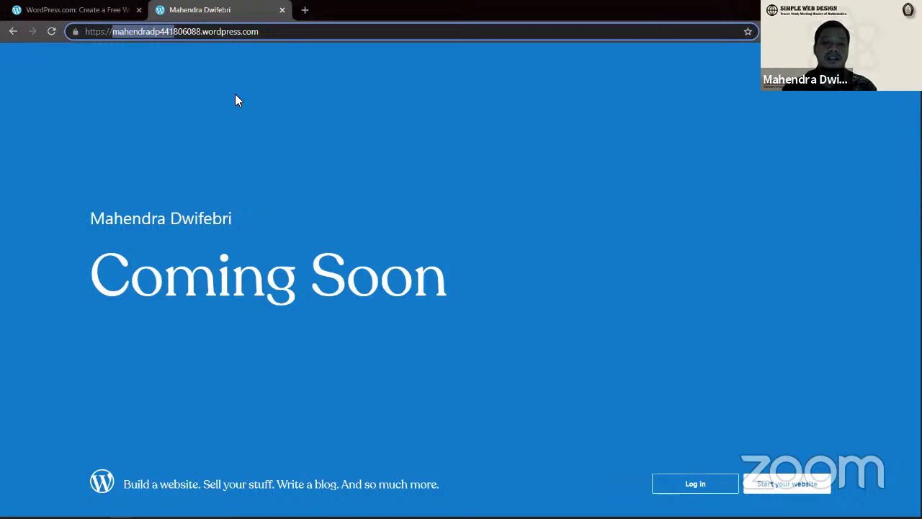
Step: Bring up the Edit Post window, then return to the Launch Site slide show
key("alt+Tab")
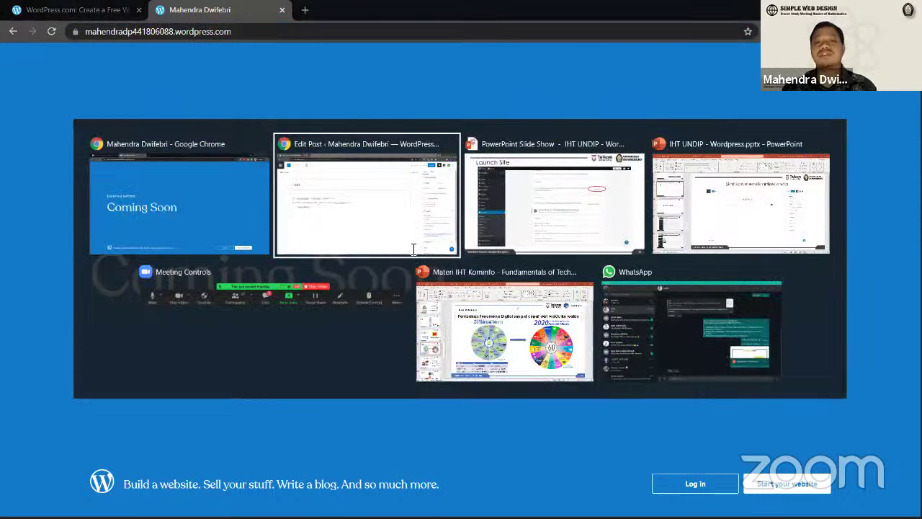
left_click(413, 252)
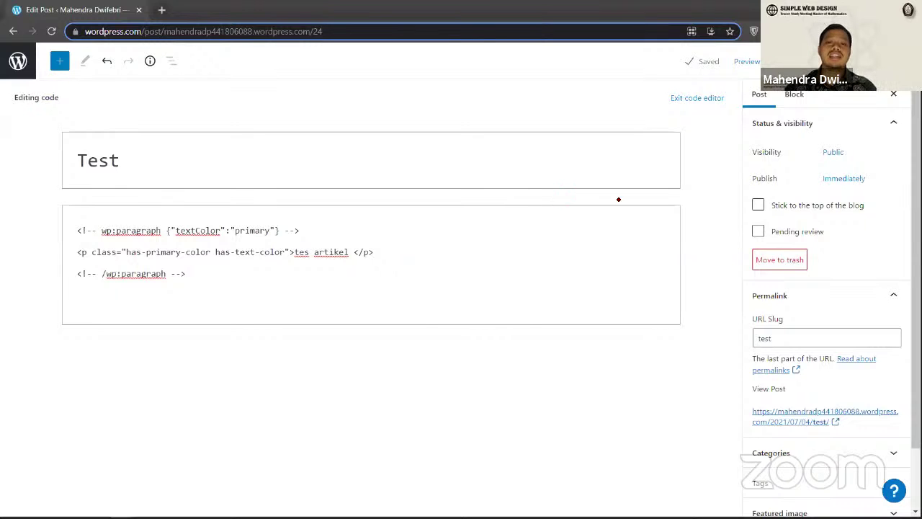
key("alt+Tab")
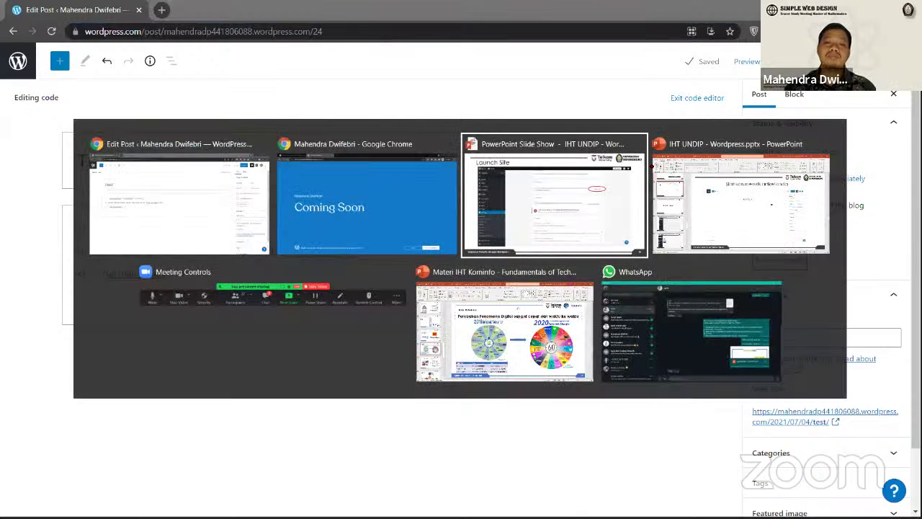
left_click(608, 161)
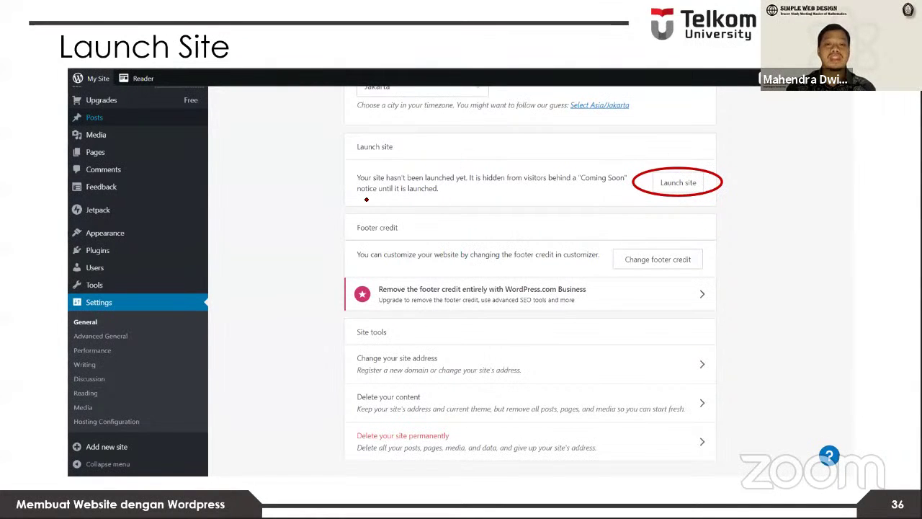
Step: On slide 37, circle the .id In Cart row and the .com Select button
key("Right")
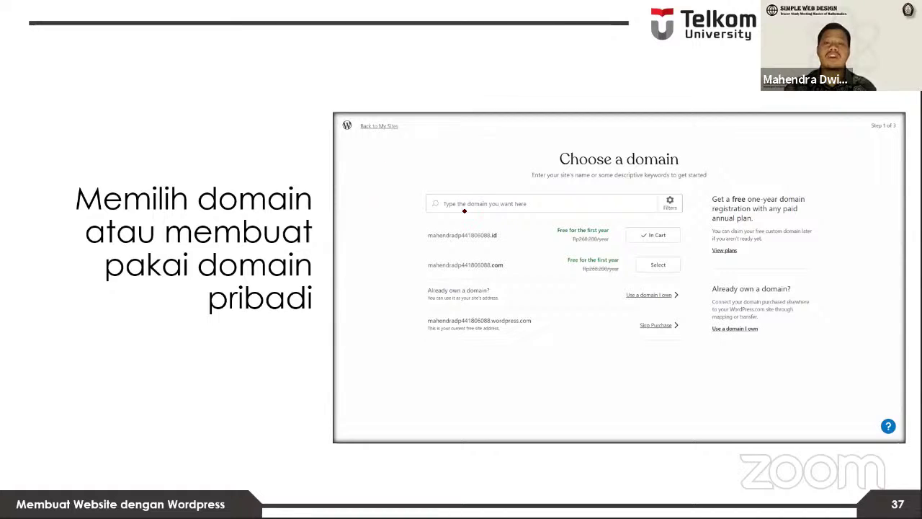
key("Left")
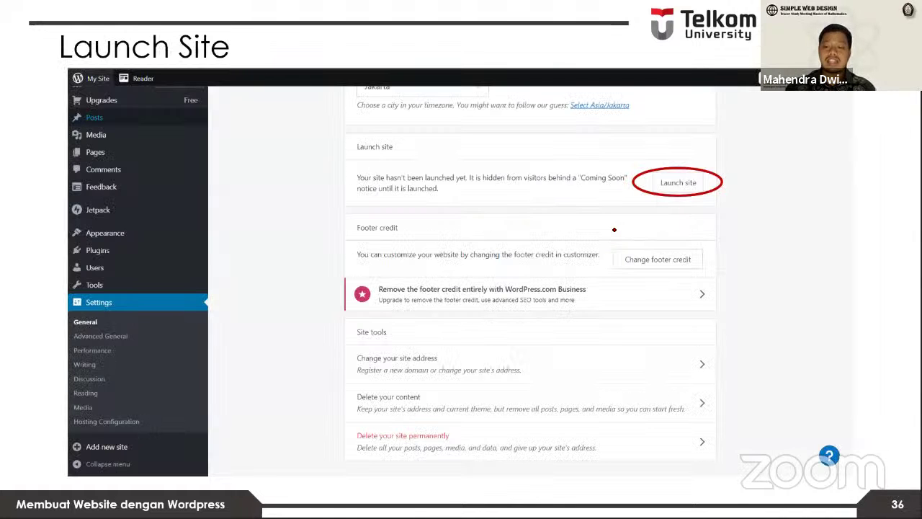
key("Right")
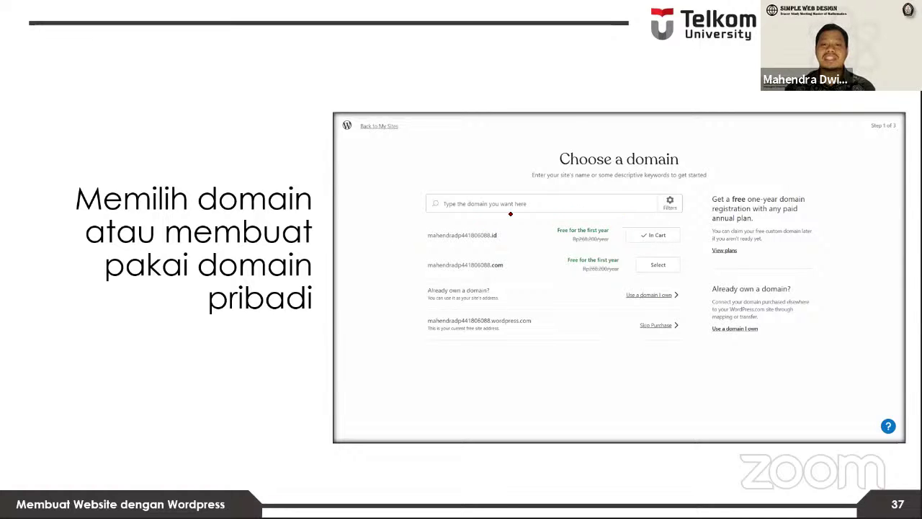
mouse_move(670, 244)
left_mouse_down()
mouse_move(440, 249)
mouse_move(520, 219)
mouse_move(700, 227)
mouse_move(634, 253)
mouse_move(691, 283)
left_mouse_up()
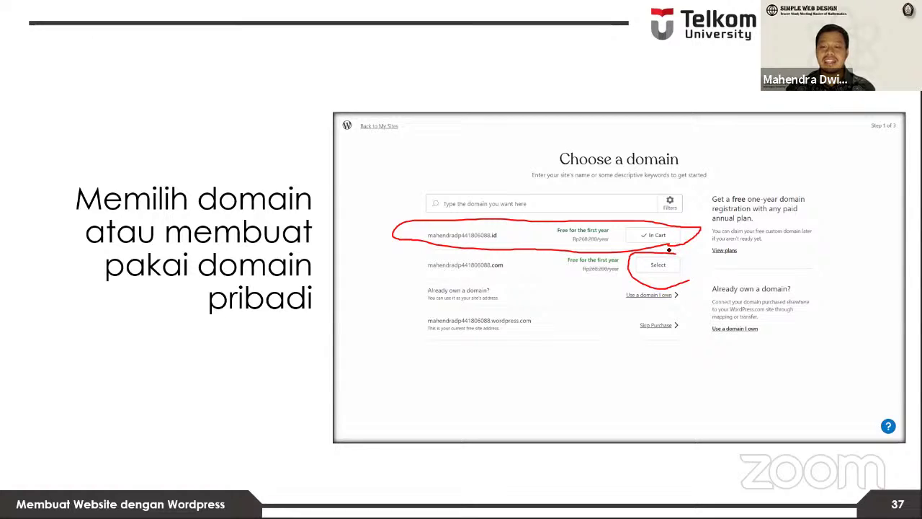
left_click_drag(667, 249, 692, 280)
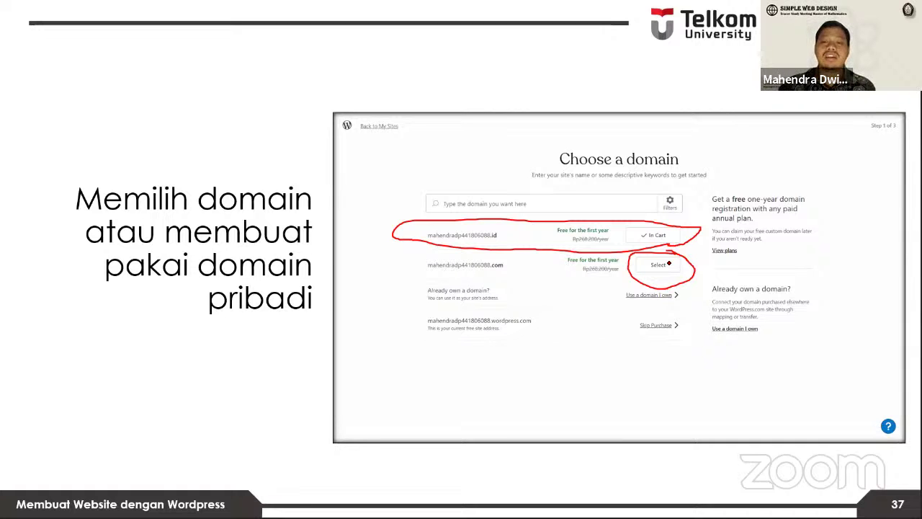
Step: Advance to the closing 'Thank You' slide 38
key("Right")
key("Left")
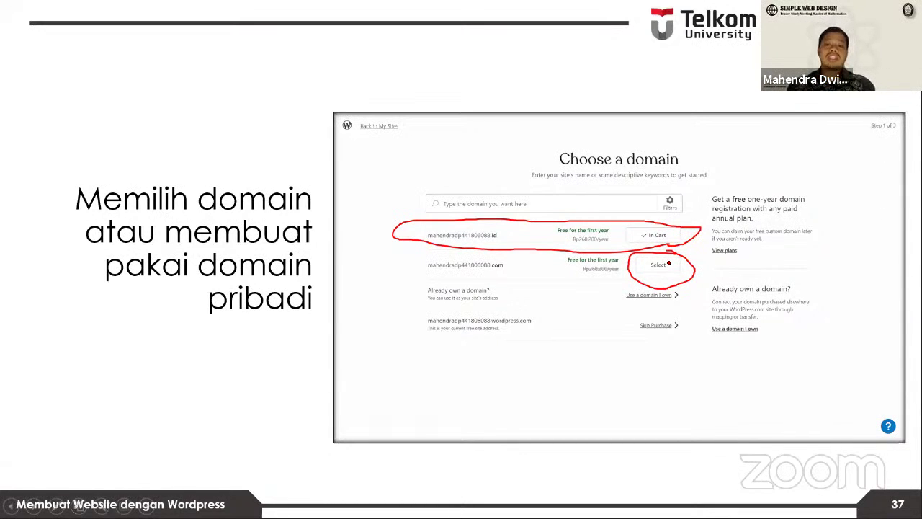
key("Right")
key("Escape")
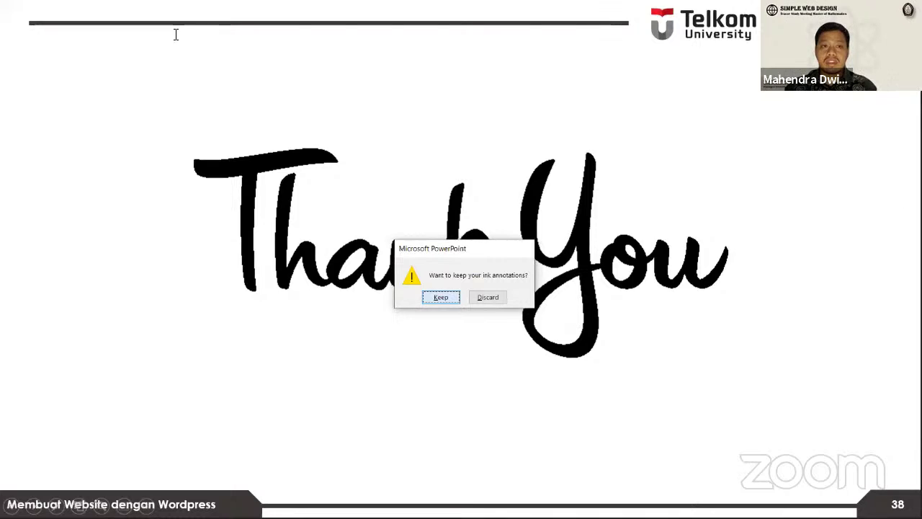
Step: Exit the PowerPoint slide show and switch to the WordPress.com My Home dashboard in Chrome
key("Return")
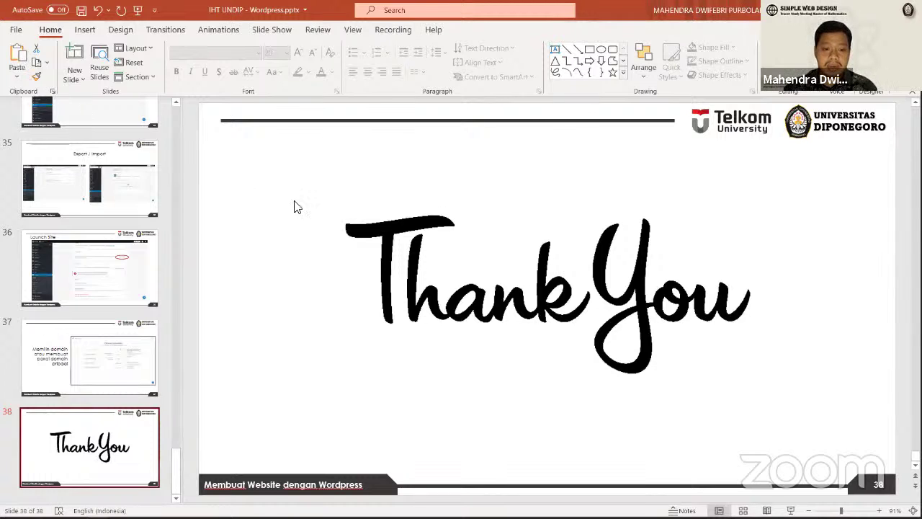
key("alt+Tab")
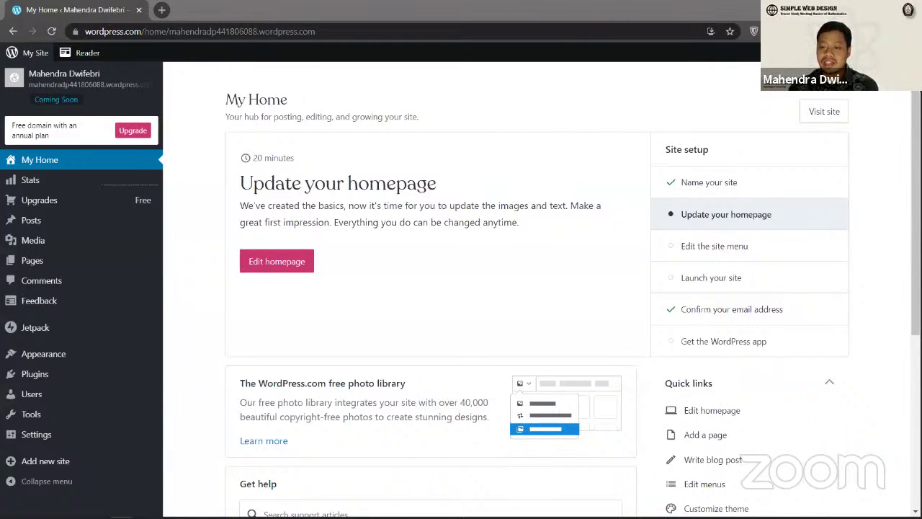
Step: Upload Baju Surat Detasering.pdf into the Media library's Documents view
left_click(51, 244)
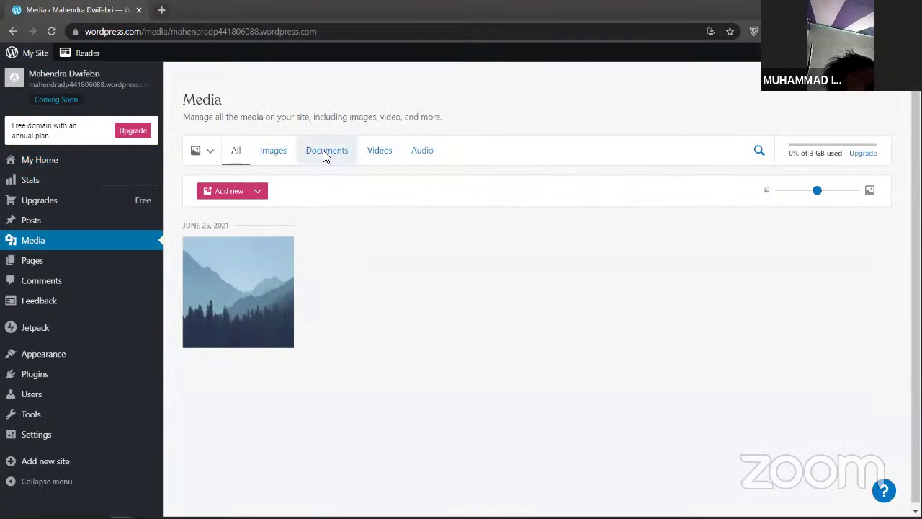
left_click(323, 153)
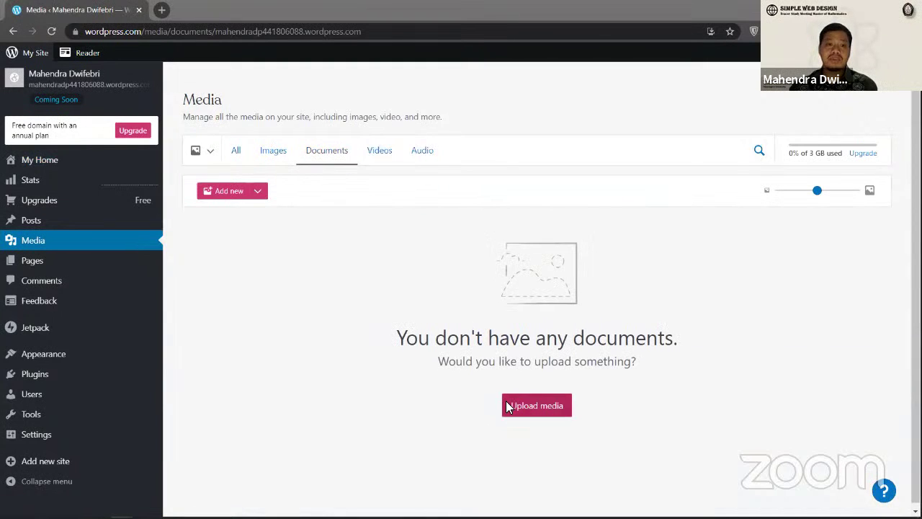
left_click(507, 407)
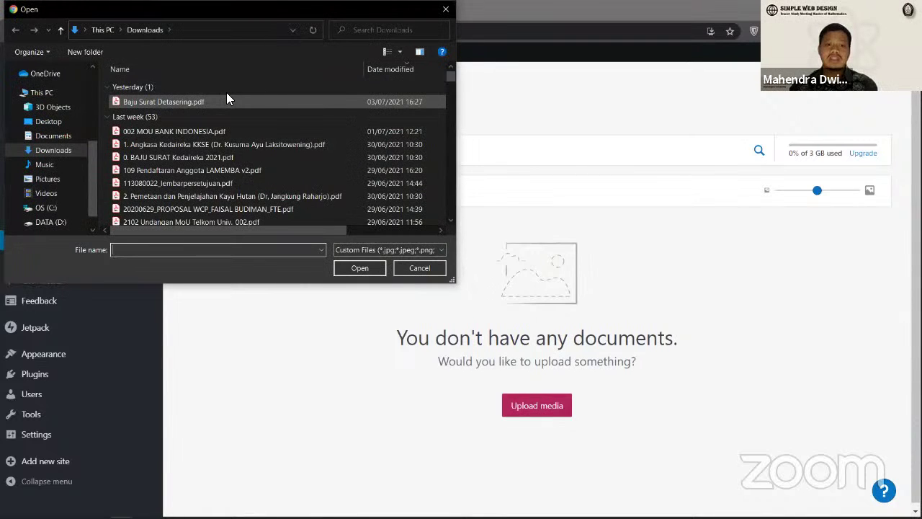
double_click(225, 100)
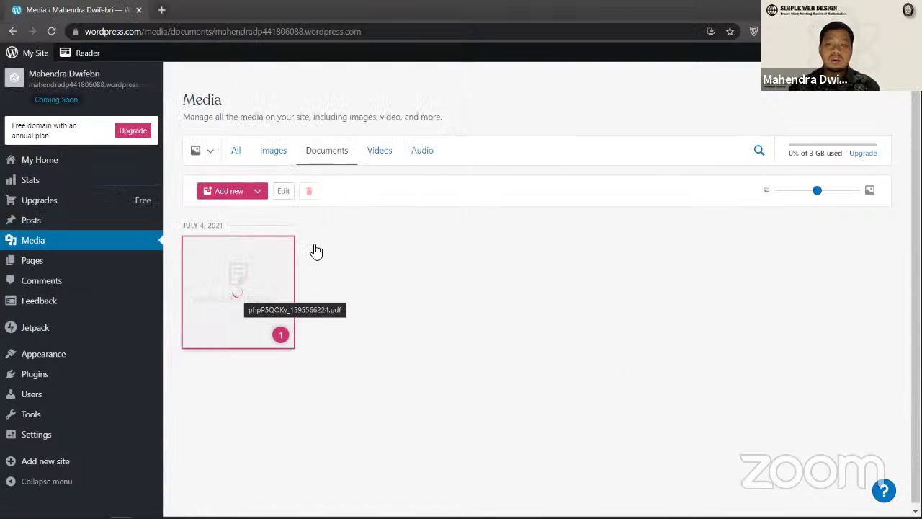
right_click(254, 295)
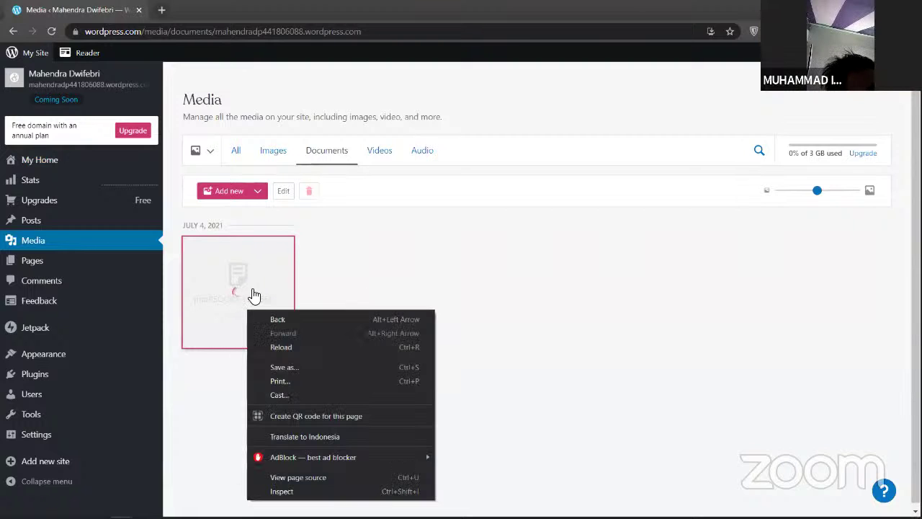
left_click(607, 255)
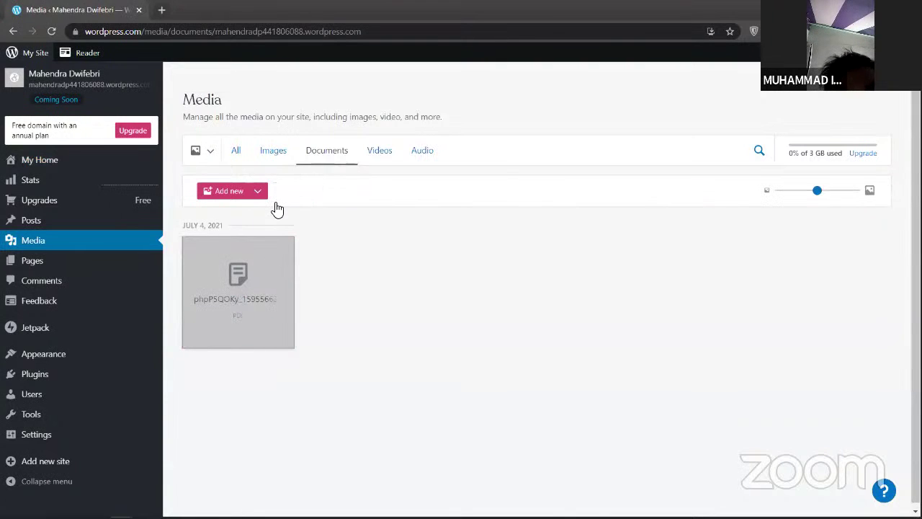
scroll(688, 306, "down", 1)
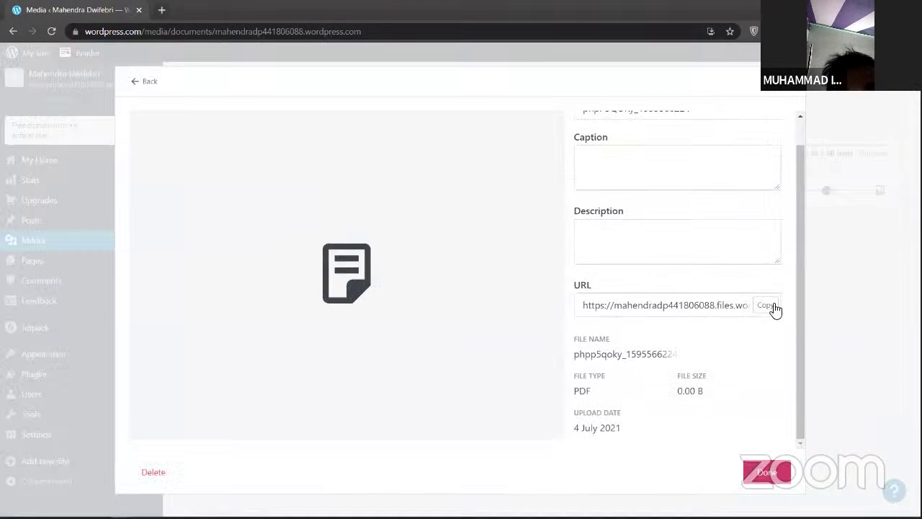
left_click(725, 310)
left_click(665, 309)
scroll(664, 306, "up", 1)
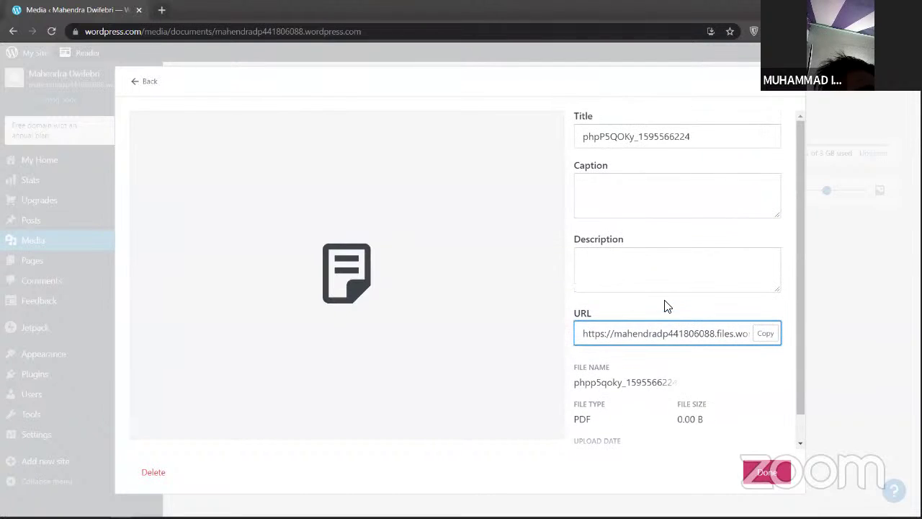
scroll(670, 313, "down", 1)
scroll(670, 313, "up", 1)
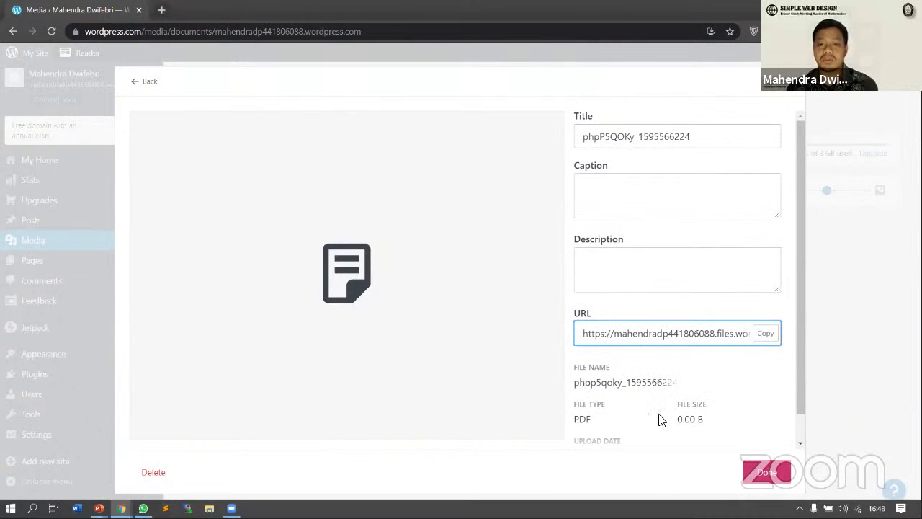
scroll(659, 418, "down", 1)
left_click(691, 306)
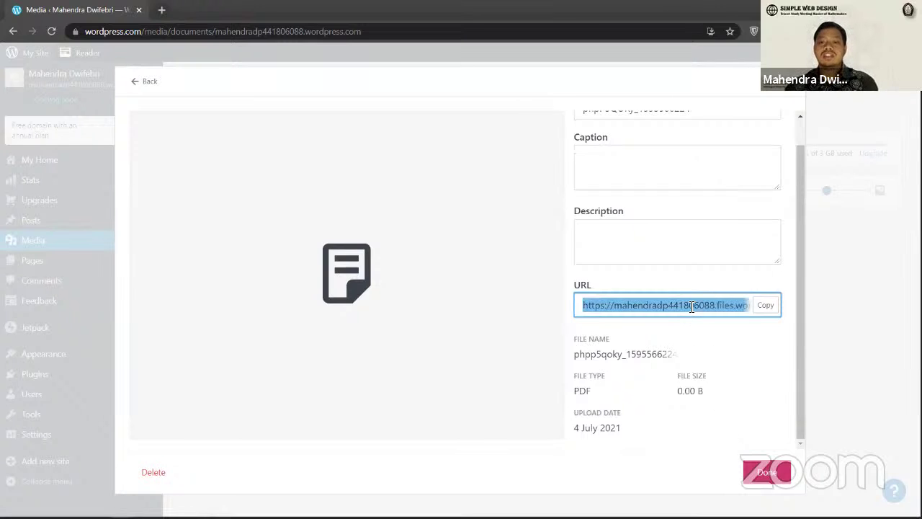
key("Escape")
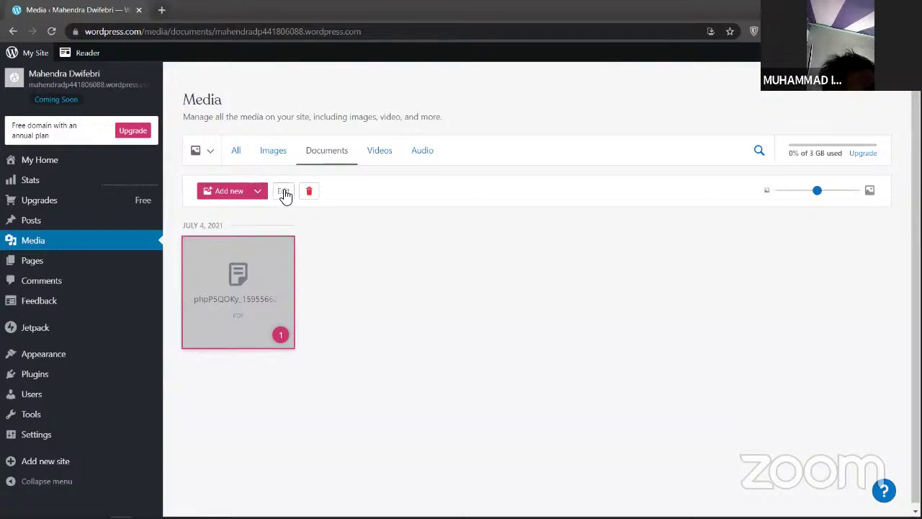
key("Return")
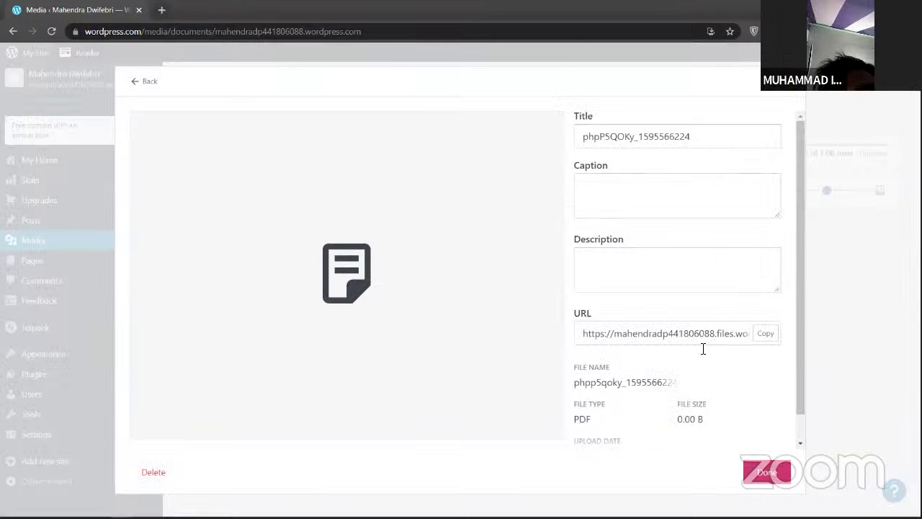
key("Escape")
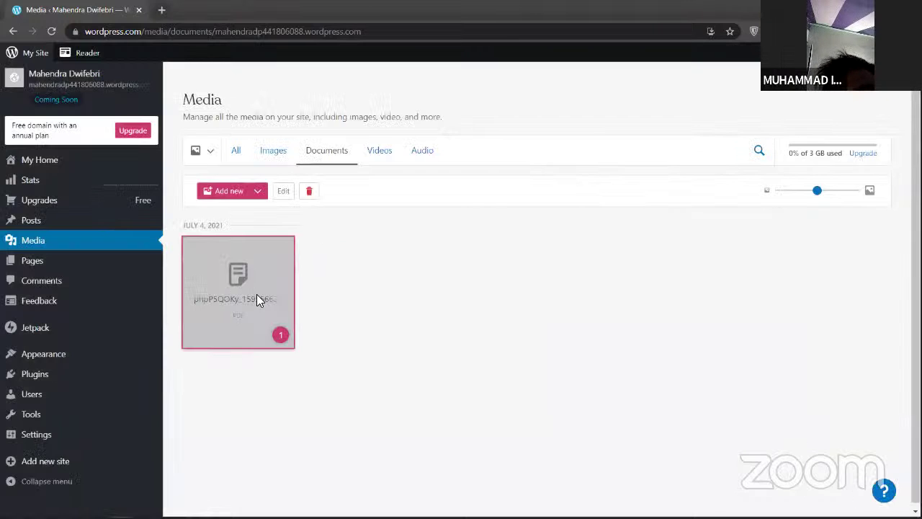
right_click(257, 298)
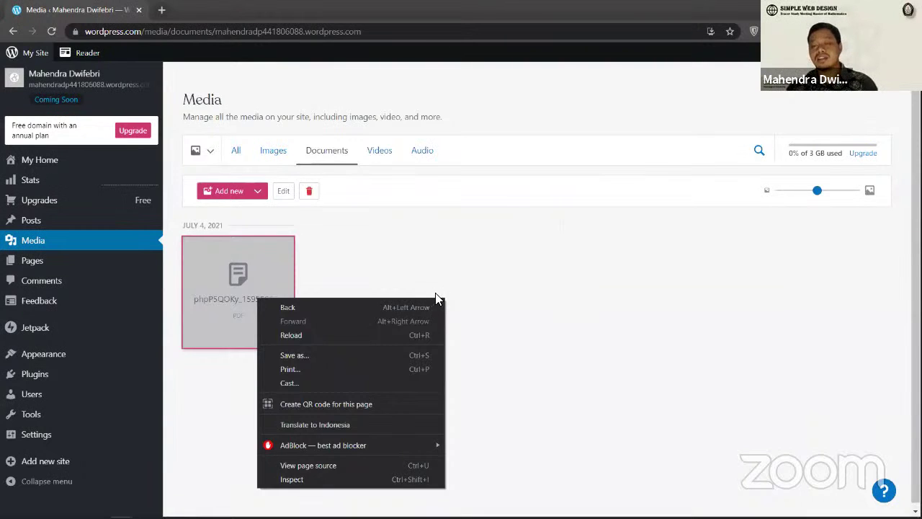
key("Escape")
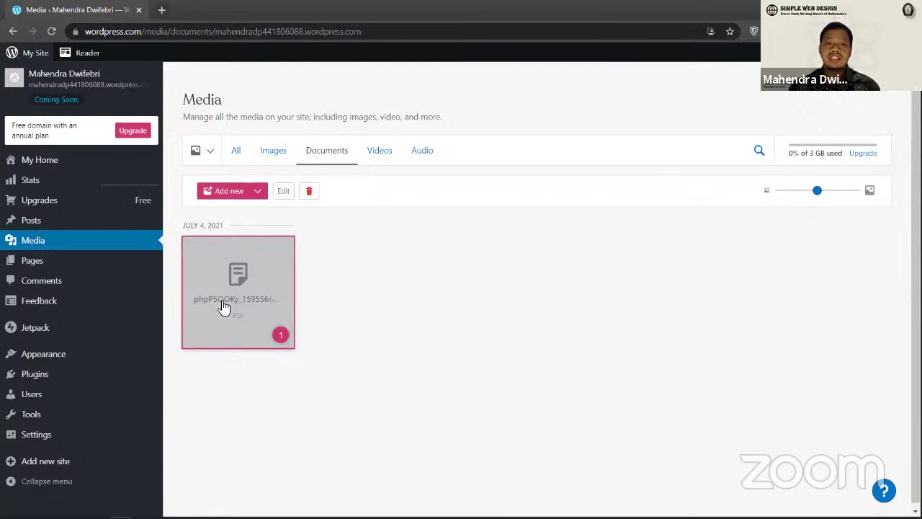
Step: Open the uploaded PDF's Edit details panel to view its title, file type, size and URL
left_click(277, 306)
left_click(273, 296)
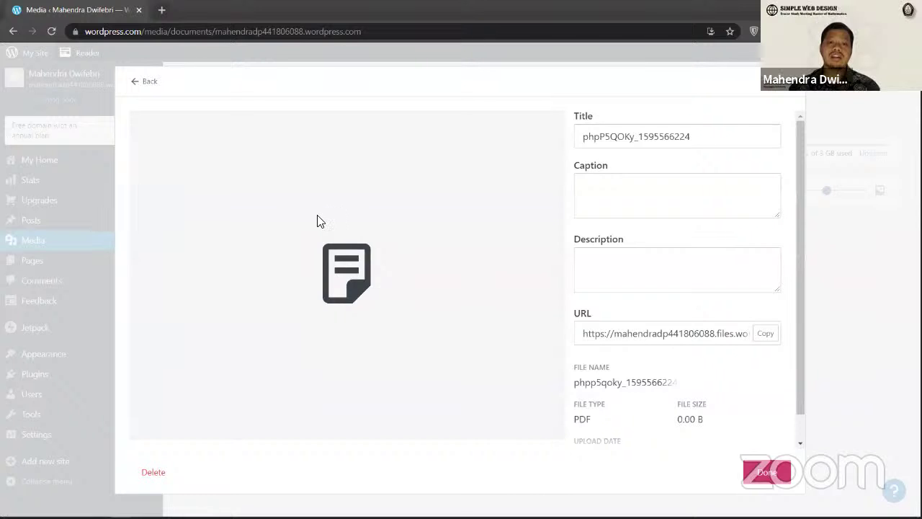
scroll(725, 247, "down", 1)
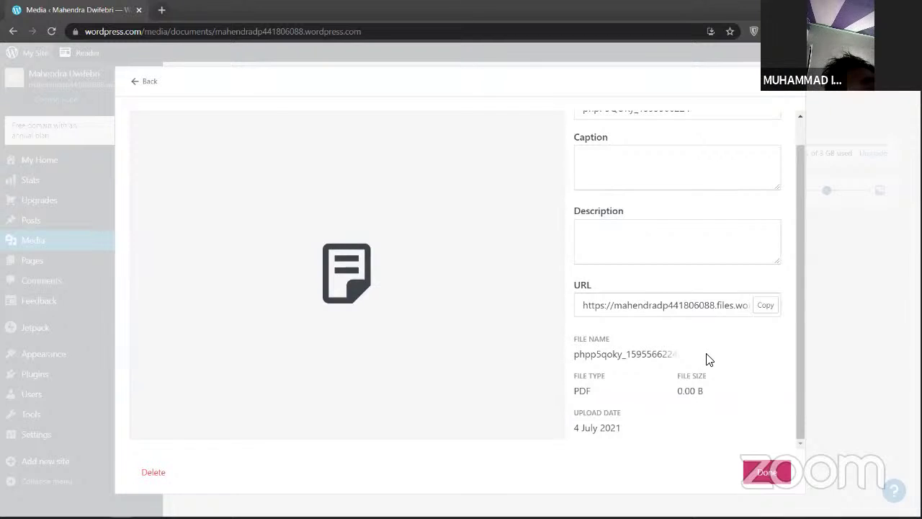
scroll(709, 359, "up", 1)
scroll(710, 358, "up", 1)
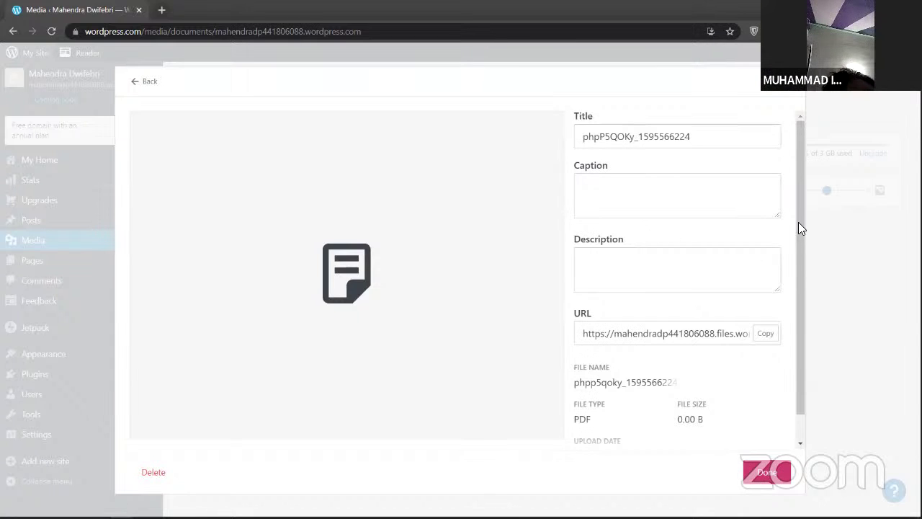
Step: Close the PDF details and start a new blank post in a separate browser tab
key("Escape")
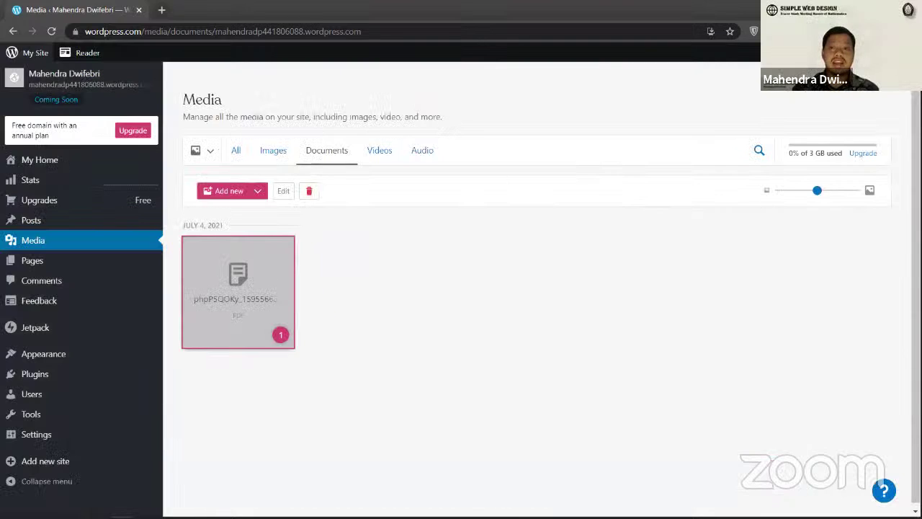
left_click(865, 53)
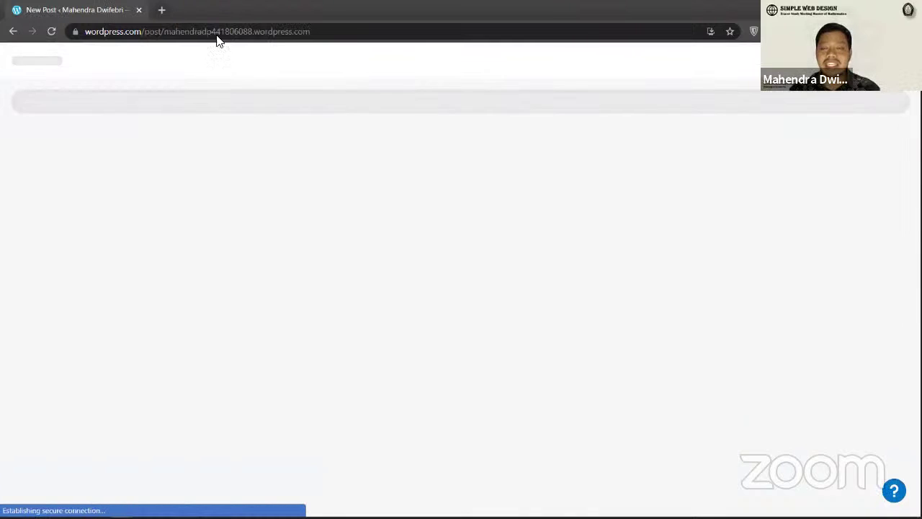
left_click(13, 31)
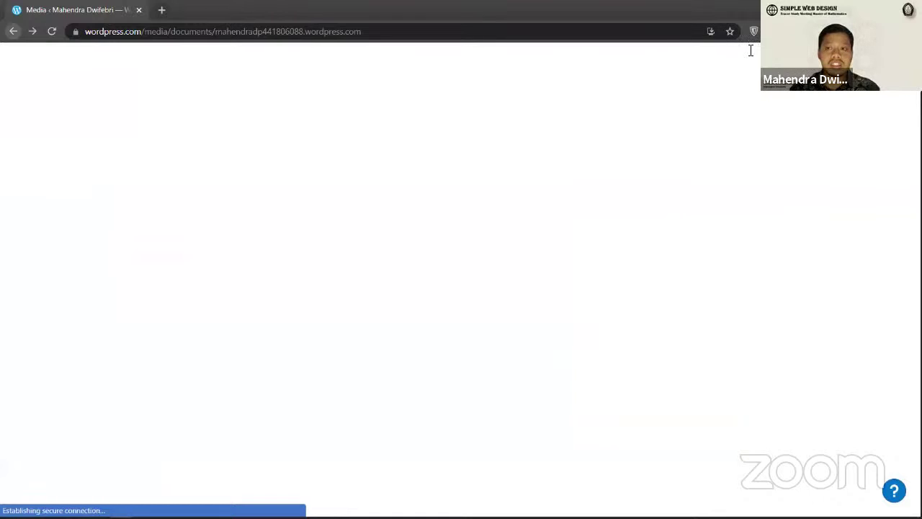
left_click(865, 52)
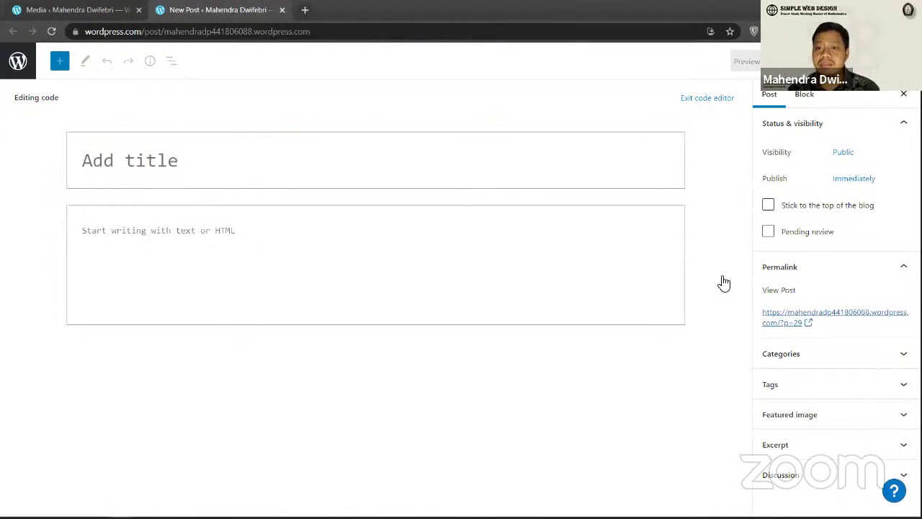
Step: Try password-protecting the new post with a password, revert it to Public, then show the Posts list
key("Down")
key("Down")
left_click(803, 343)
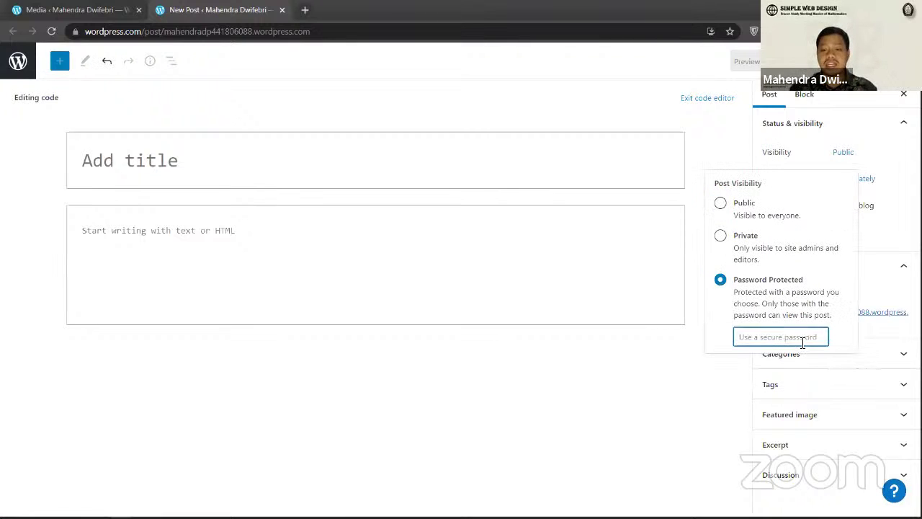
type("undip")
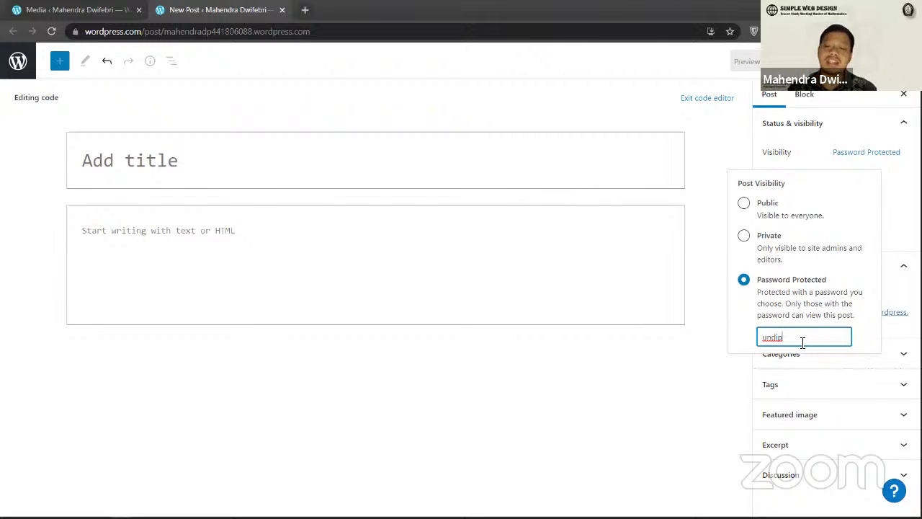
left_click(748, 206)
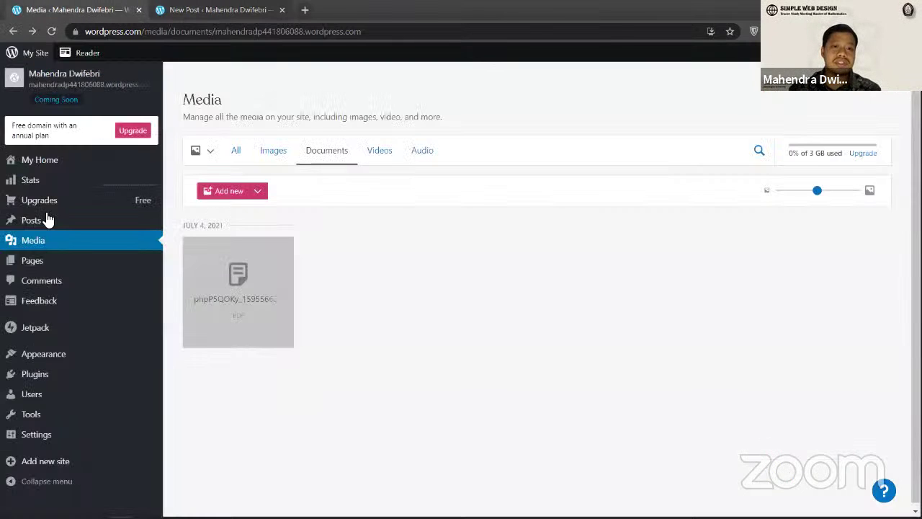
left_click(46, 218)
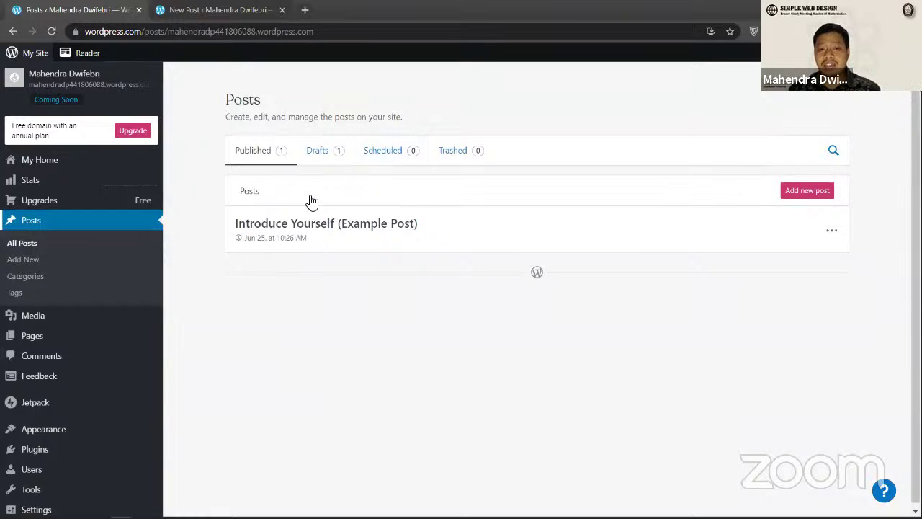
Step: Write the 'tes' post with body 'tes artikel' and make it Password Protected with a password
left_click(211, 10)
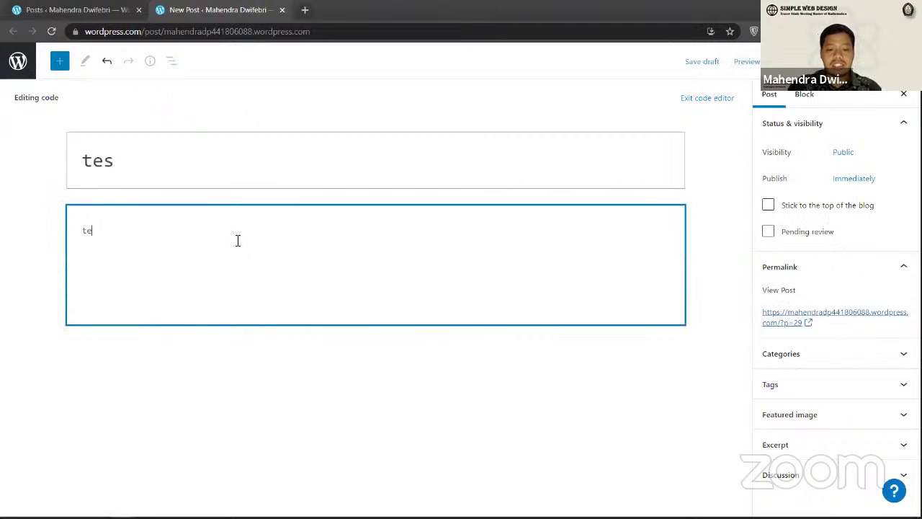
type("s ")
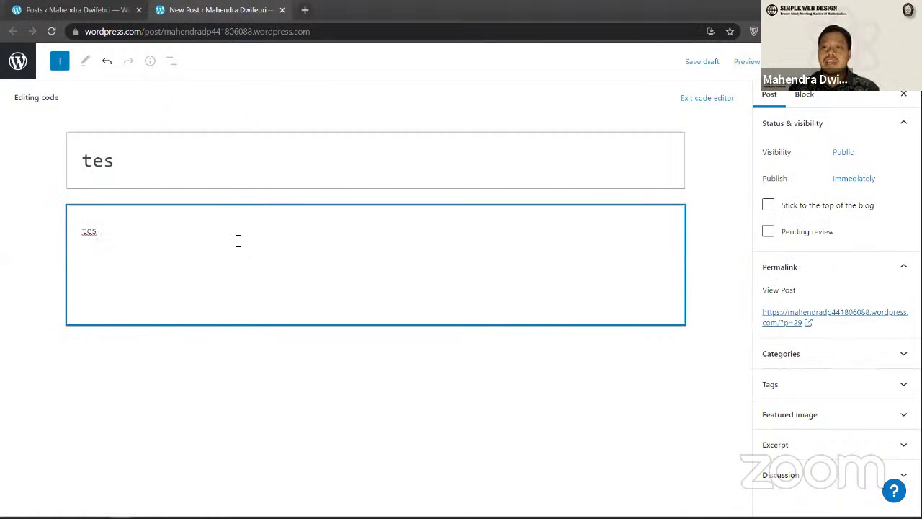
type("artikel")
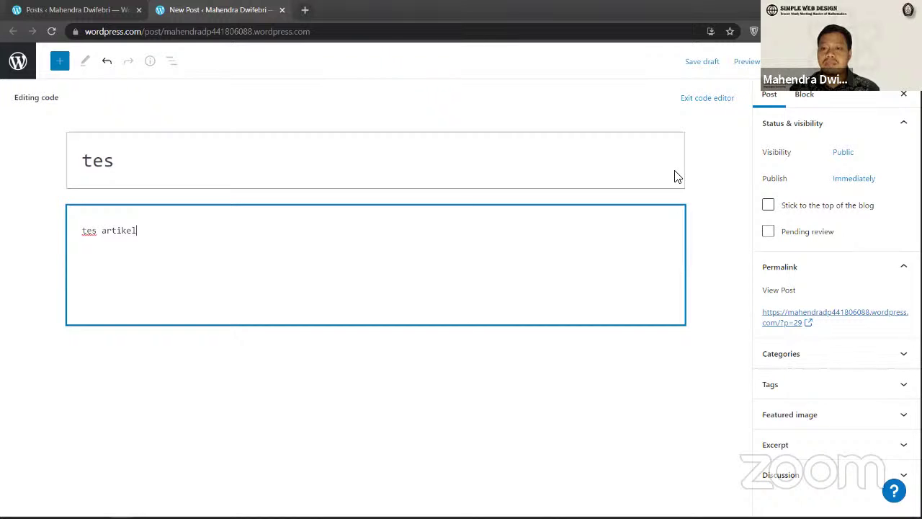
left_click(843, 152)
left_click(720, 279)
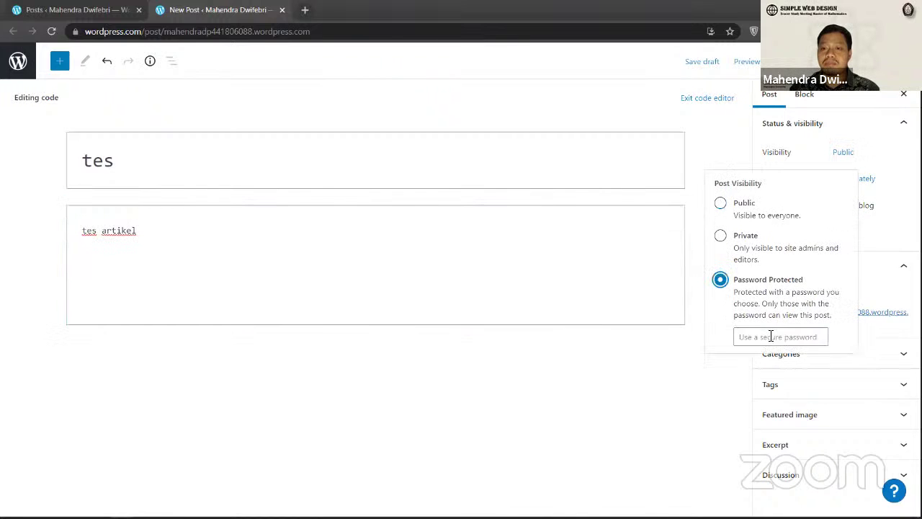
type("u")
key("Tab")
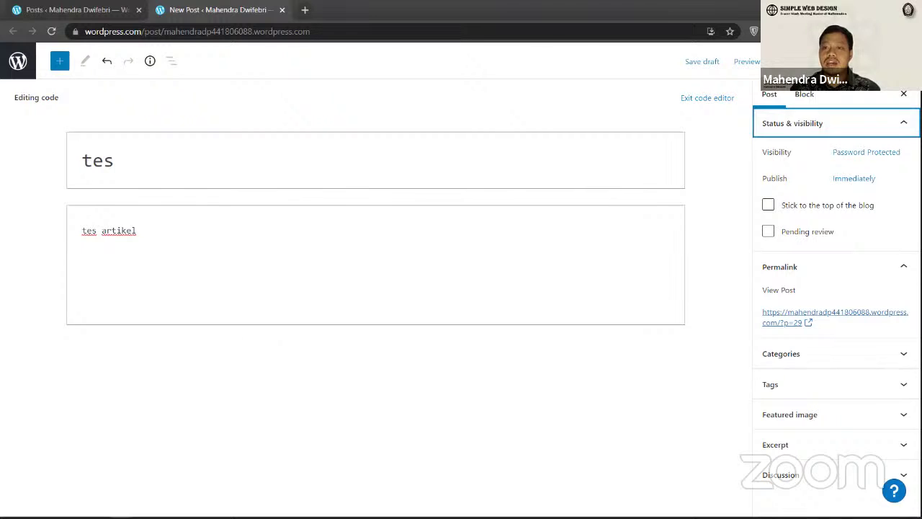
Step: Publish the protected post and return to the Posts list tab
left_click(785, 61)
left_click(785, 61)
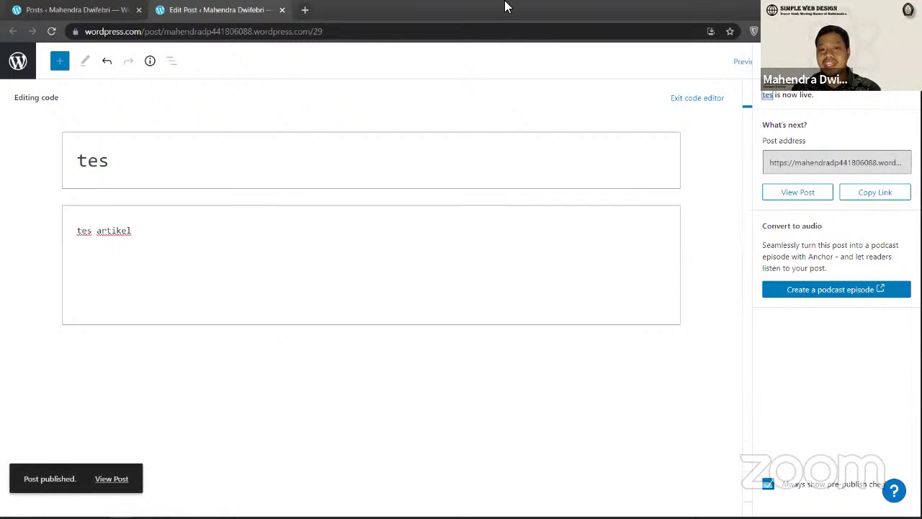
left_click(74, 10)
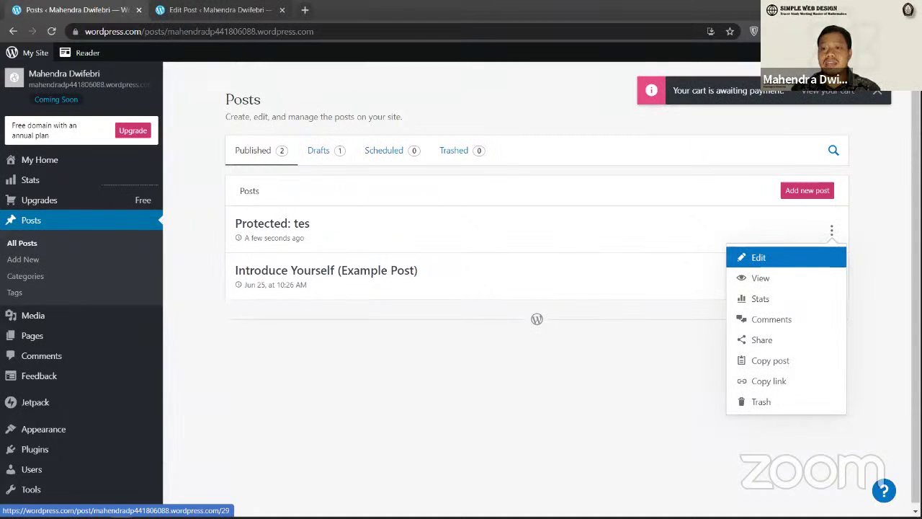
left_click(759, 257)
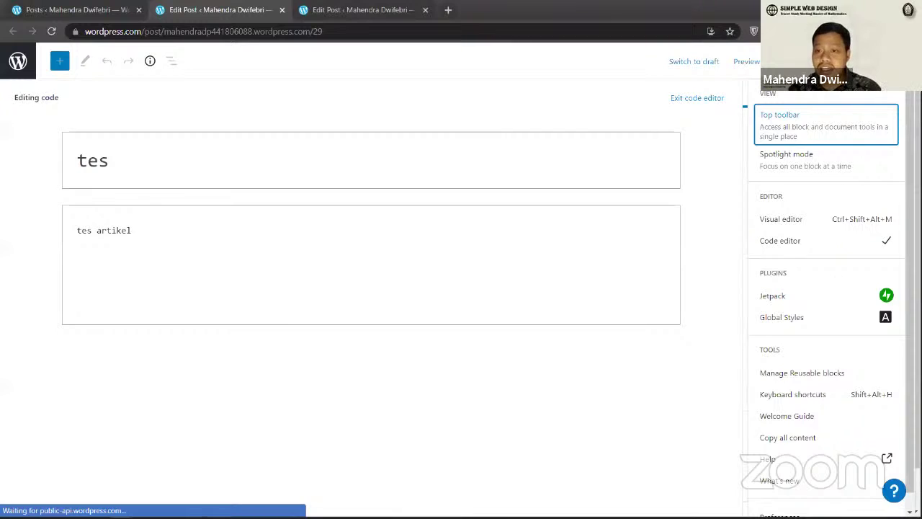
left_click(819, 124)
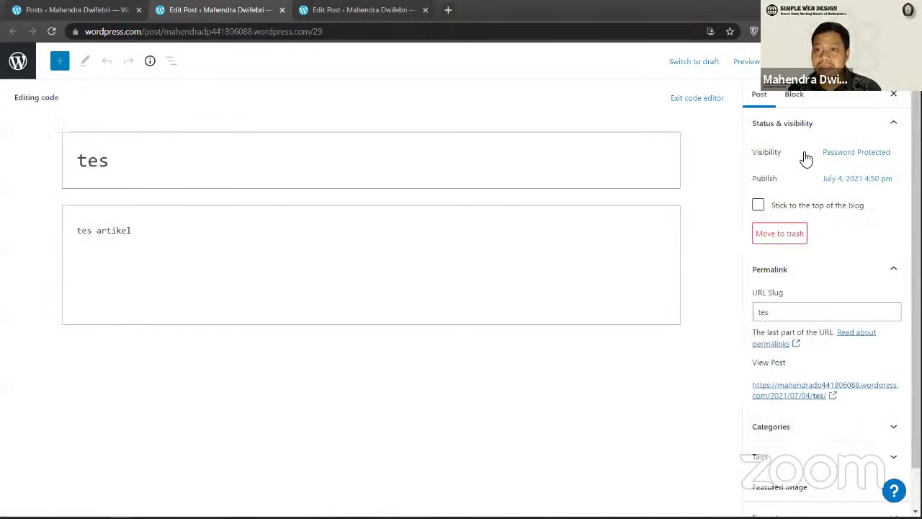
left_click(844, 153)
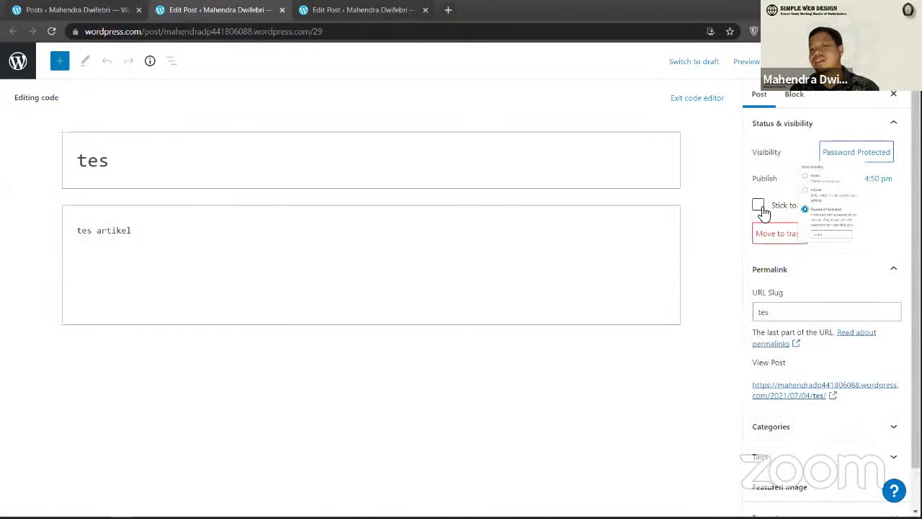
left_click(167, 33)
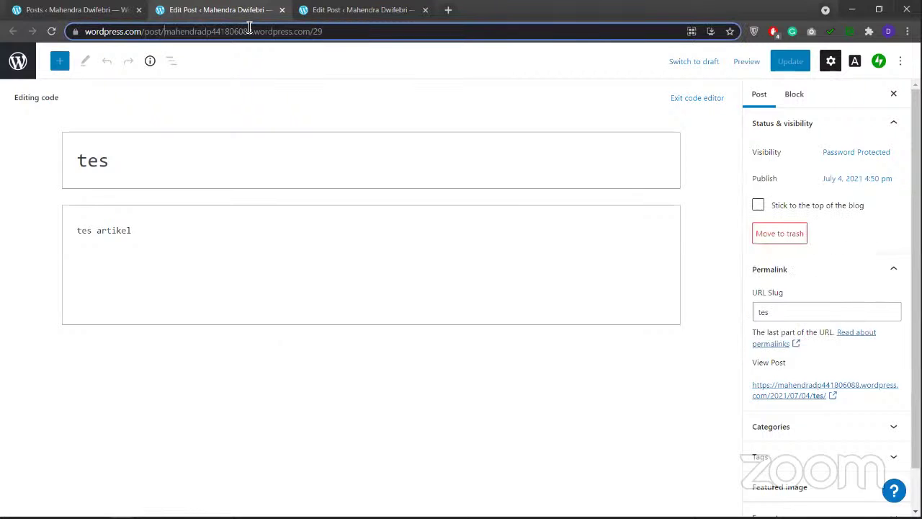
left_click_drag(164, 31, 322, 32)
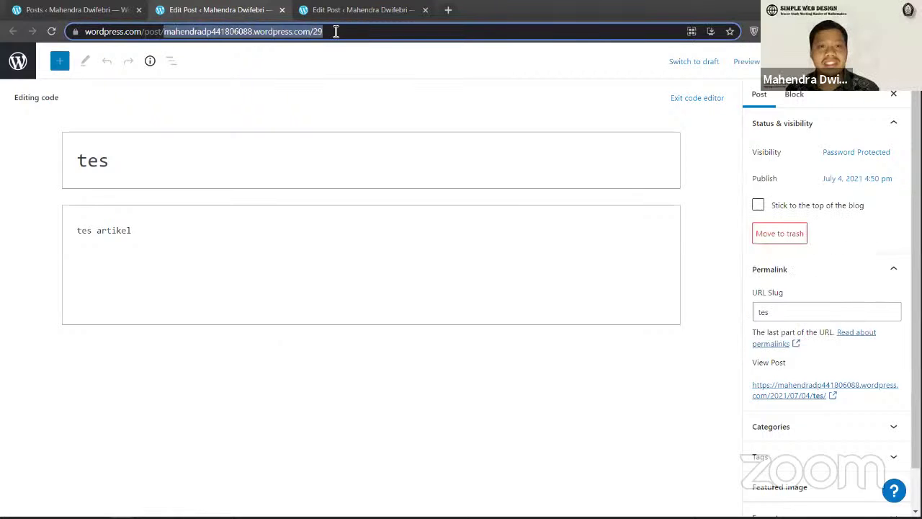
left_click(202, 33)
left_click_drag(202, 33, 340, 32)
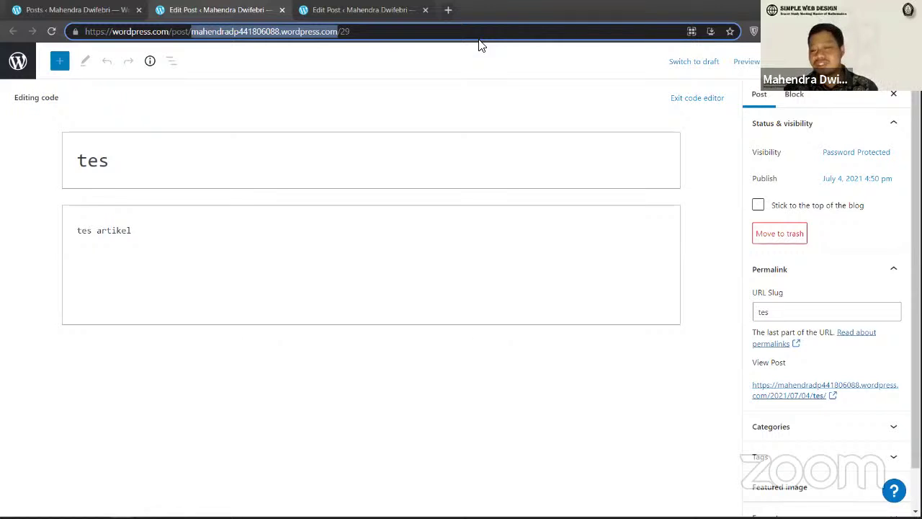
key("shift+Right")
key("shift+Right")
key("shift+Right")
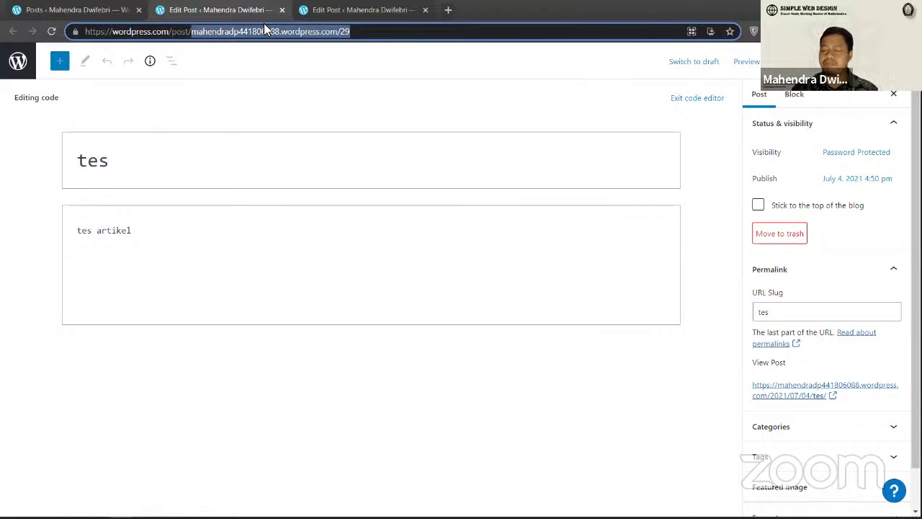
left_click(344, 31)
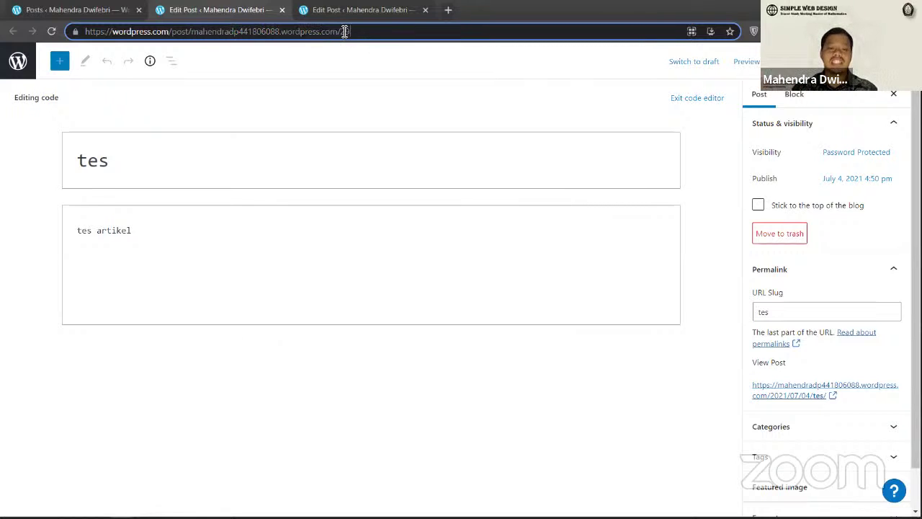
type("te")
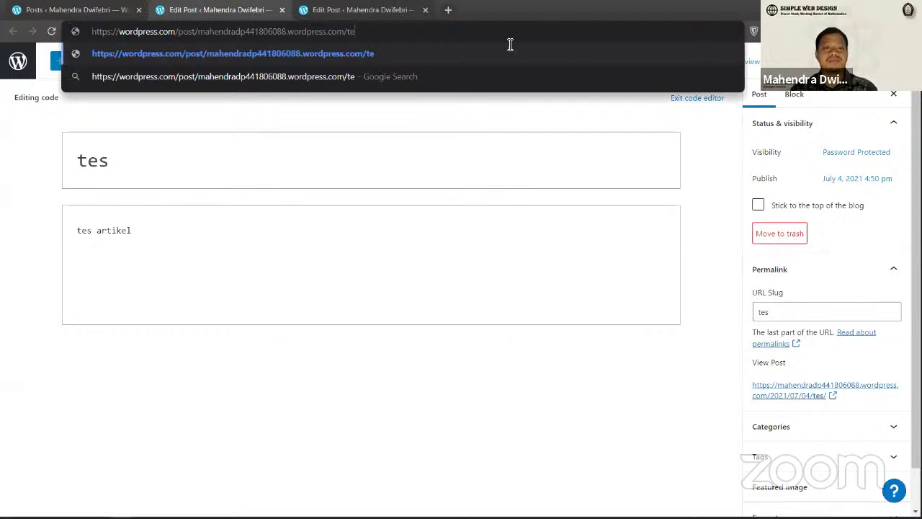
type("s")
key("ctrl+shift+Left")
key("ctrl+shift+Left")
key("ctrl+shift+Left")
key("ctrl+shift+Left")
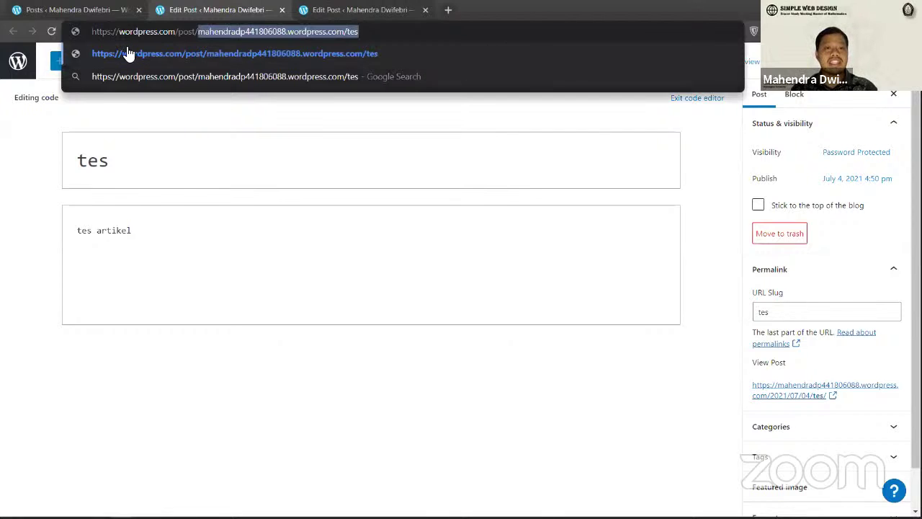
key("ctrl+x")
key("ctrl+a")
key("ctrl+v")
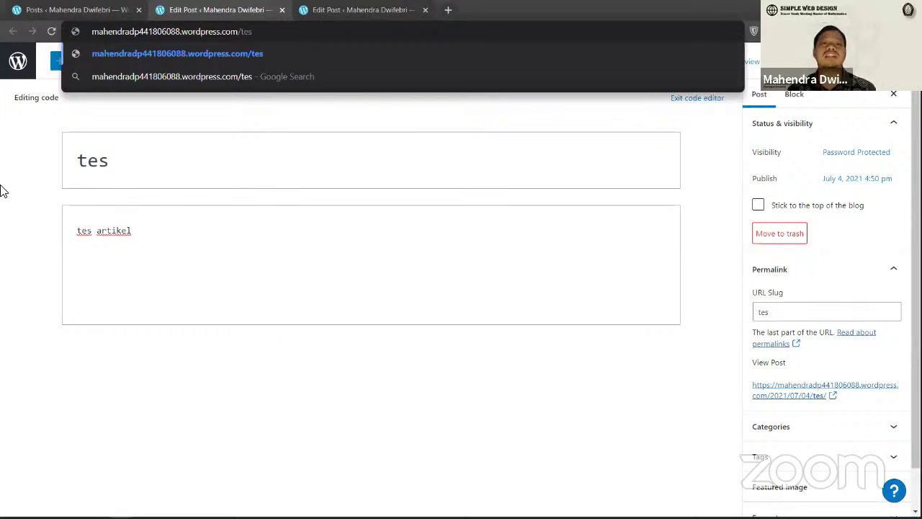
left_click(2, 3)
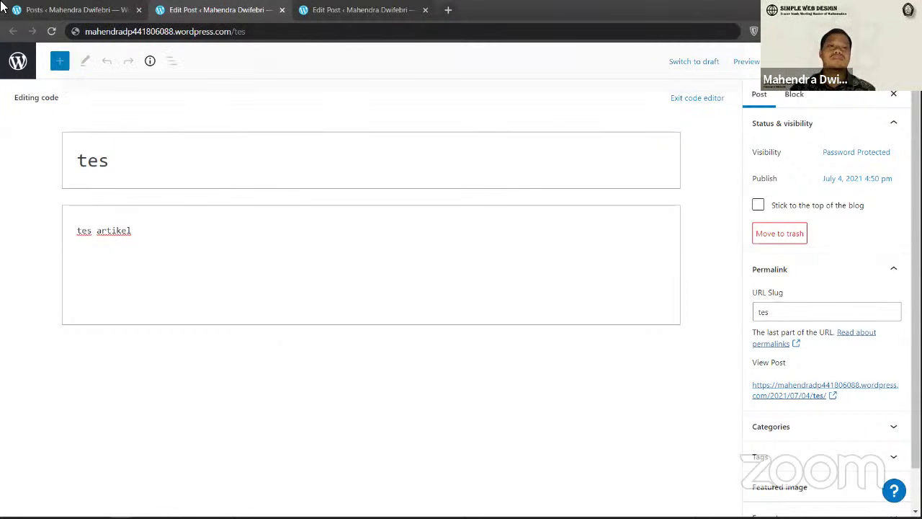
left_click(16, 7)
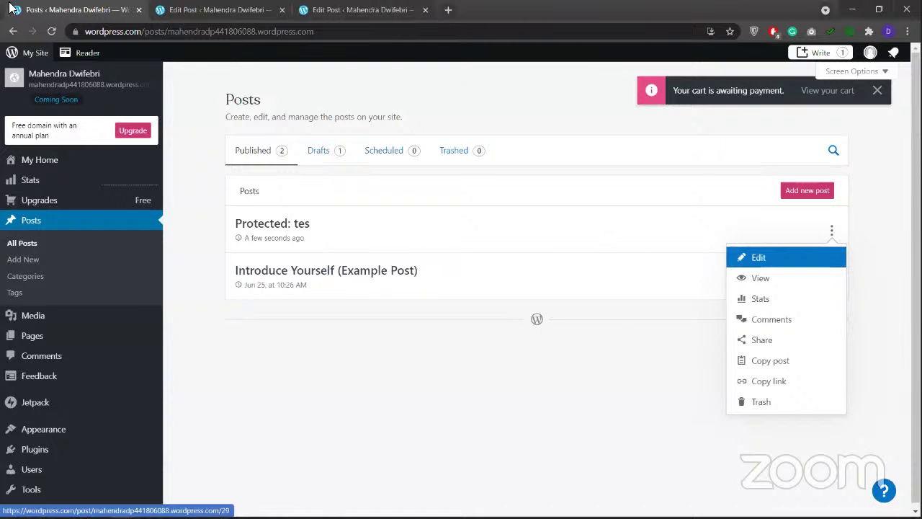
Step: Move the Protected: tes post to trash, then bring up the tes draft's actions under Drafts
left_click(7, 33)
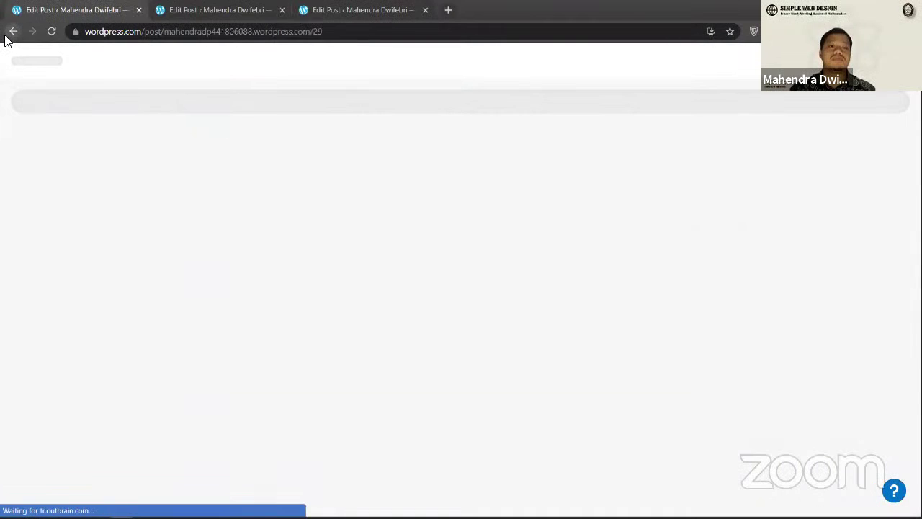
left_click(6, 36)
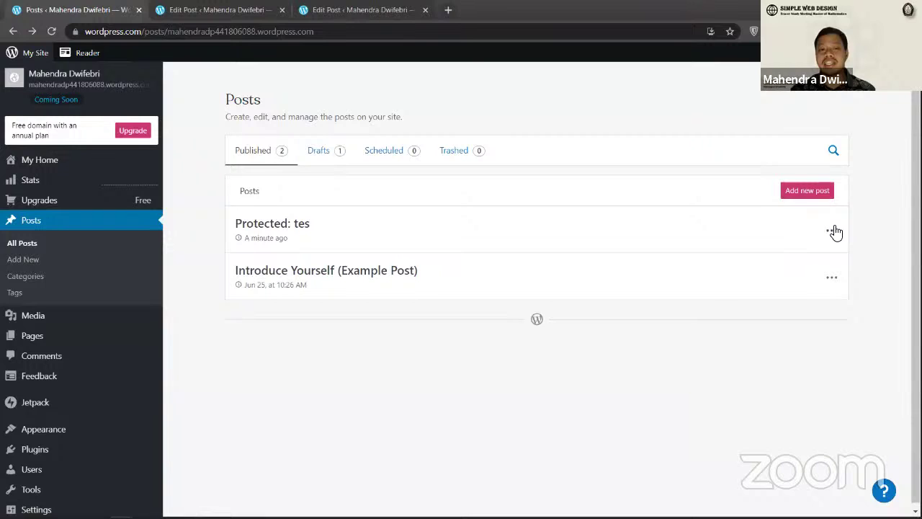
left_click(833, 230)
left_click(760, 404)
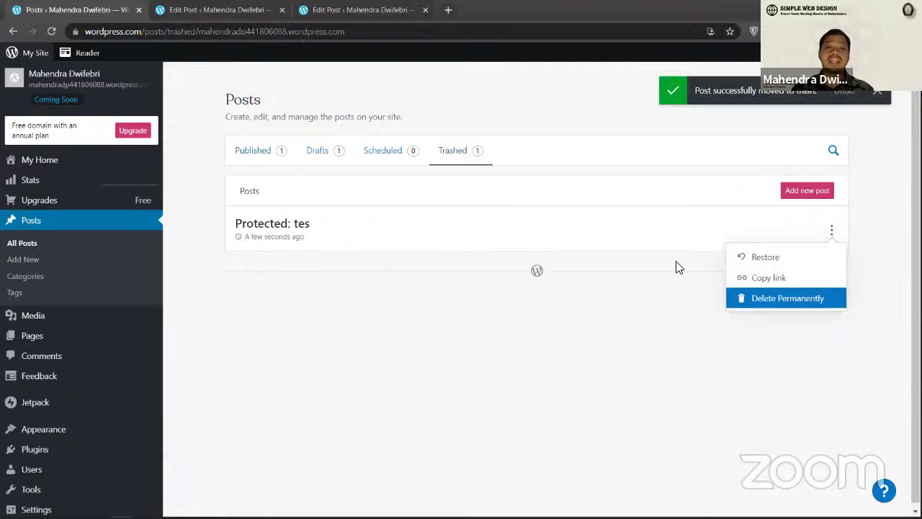
left_click(324, 149)
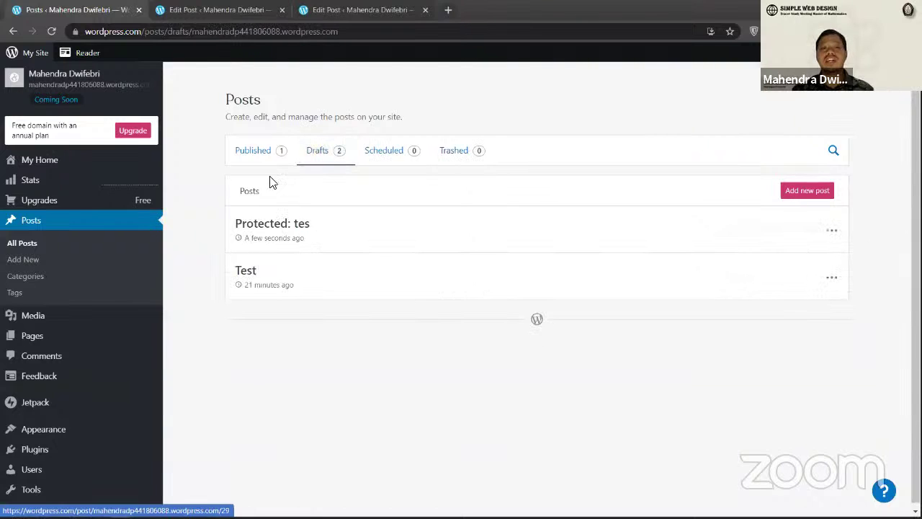
left_click(832, 232)
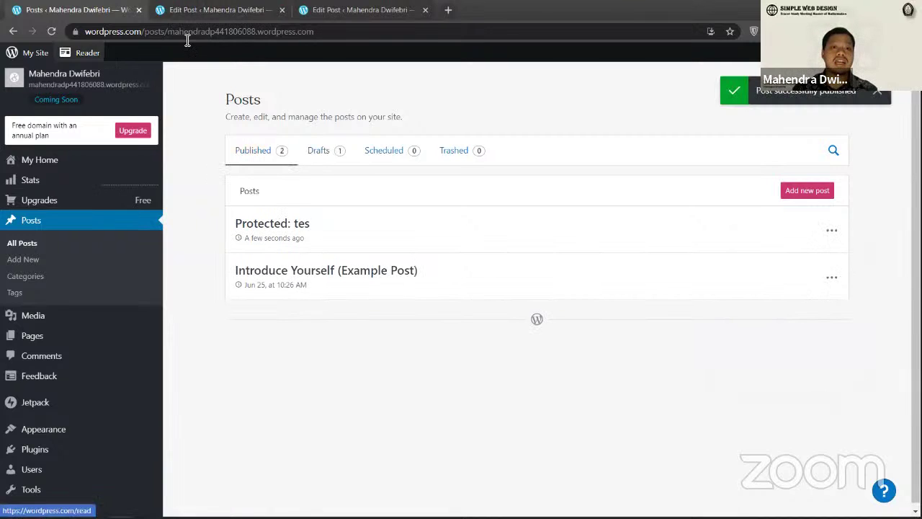
Step: Load the site's home page in a new tab, check the tes post and blog, then return to its editor
left_click(447, 9)
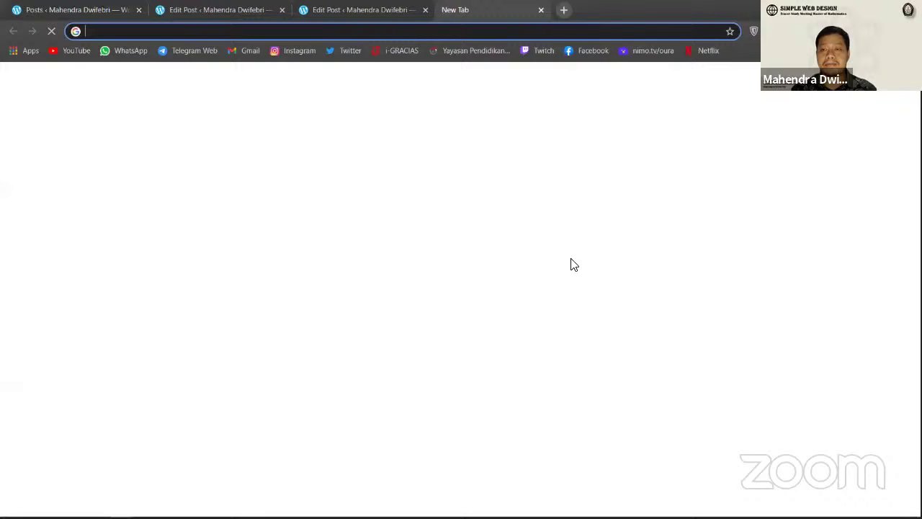
key("ctrl+v")
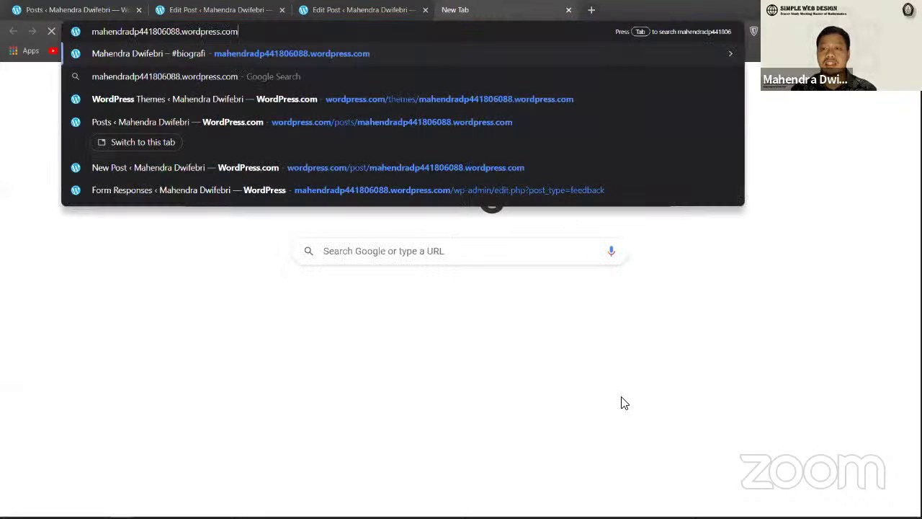
key("Return")
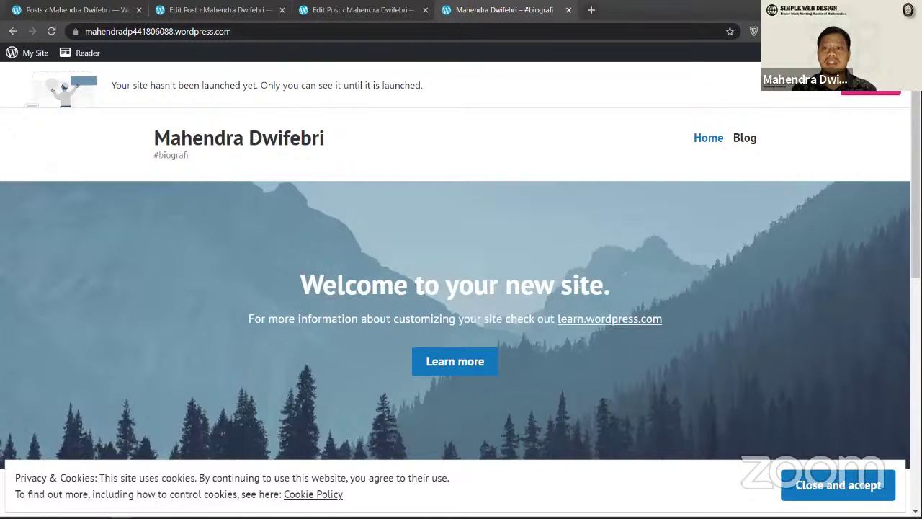
key("ctrl+1")
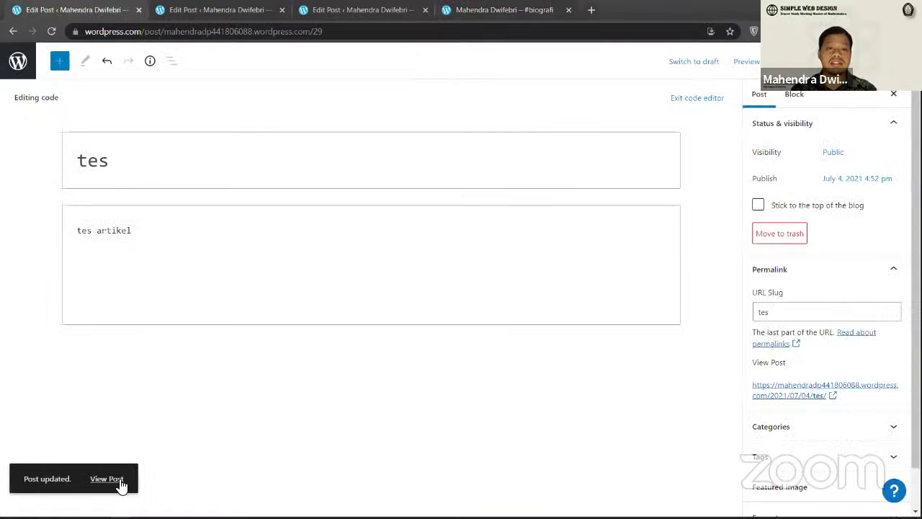
left_click(117, 480)
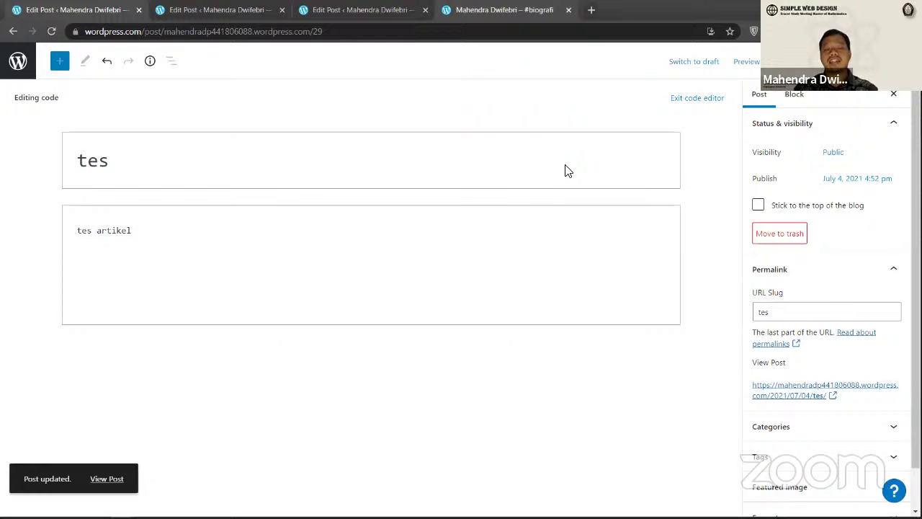
left_click(504, 9)
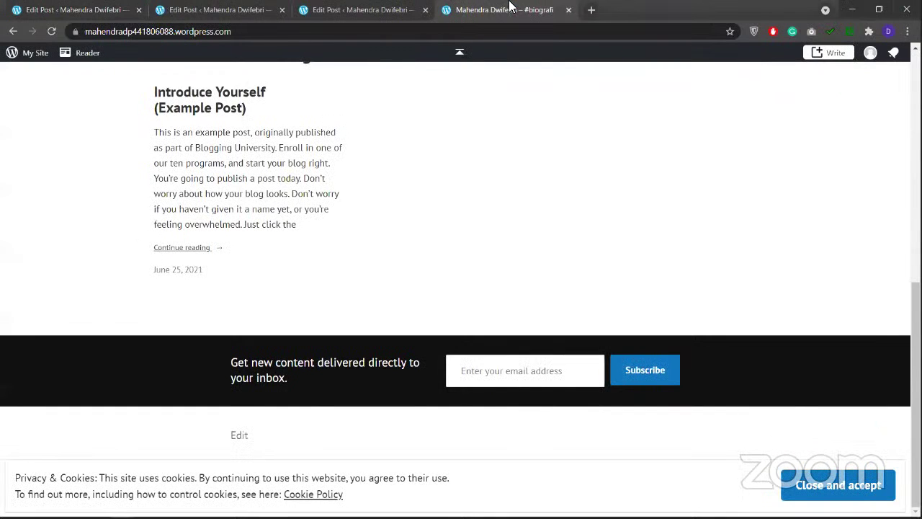
left_click(220, 10)
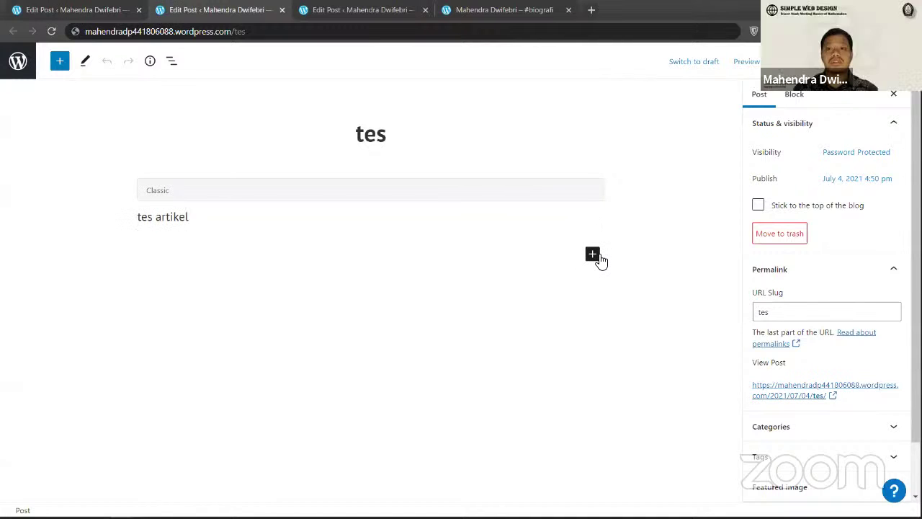
Step: Insert an empty Gallery block and a blank paragraph below the 'tes artikel' text
left_click(598, 260)
left_click(598, 258)
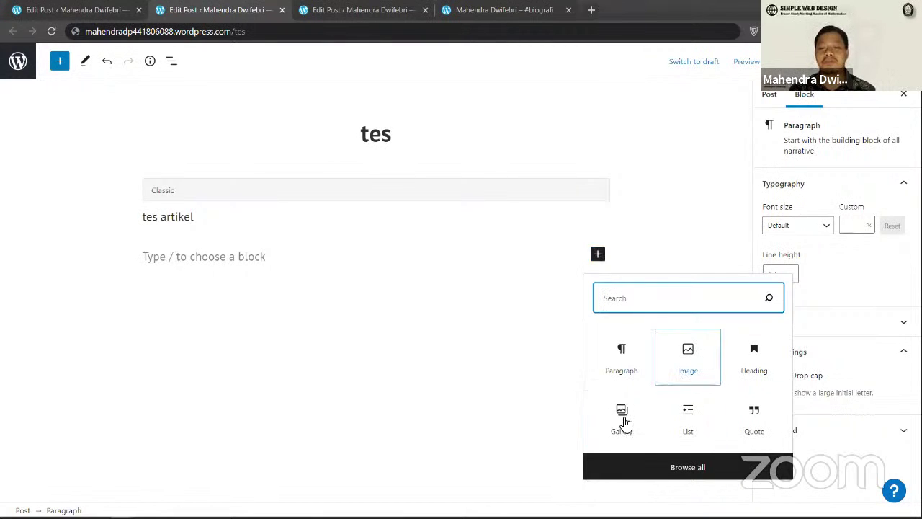
left_click(623, 423)
left_click(234, 330)
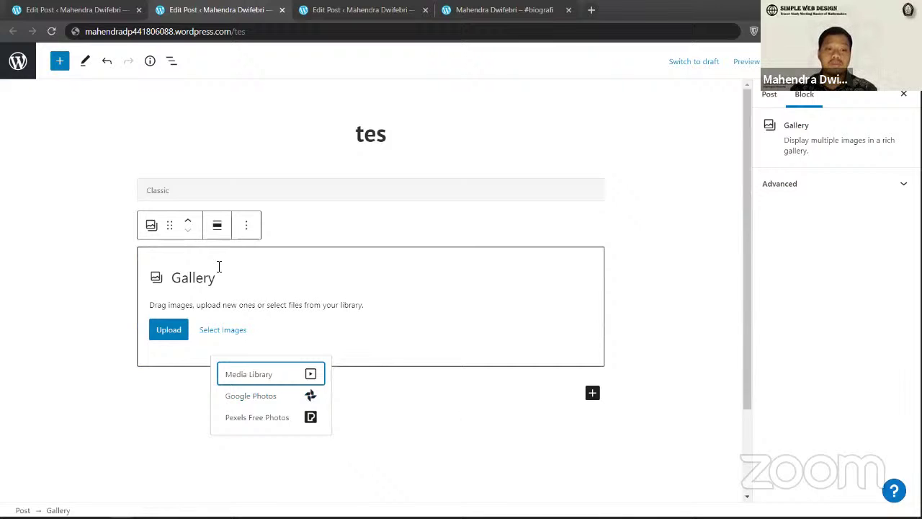
left_click(296, 392)
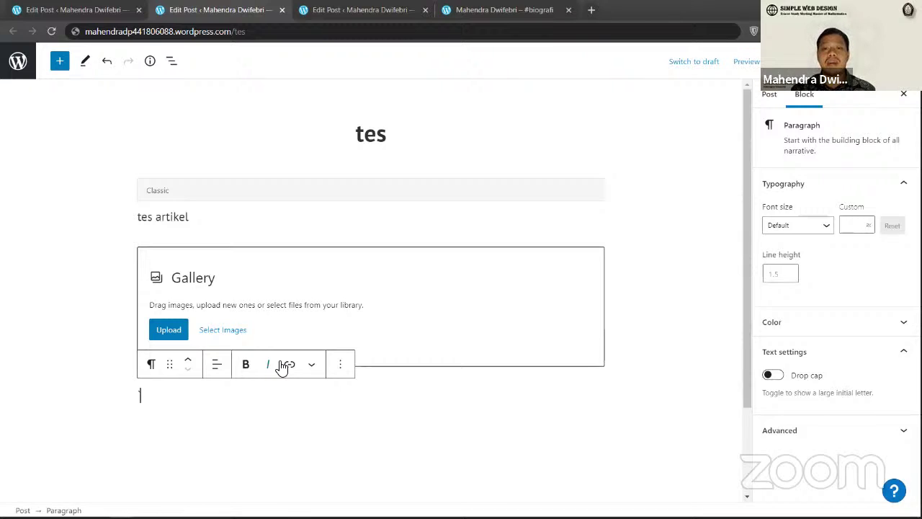
left_click(593, 392)
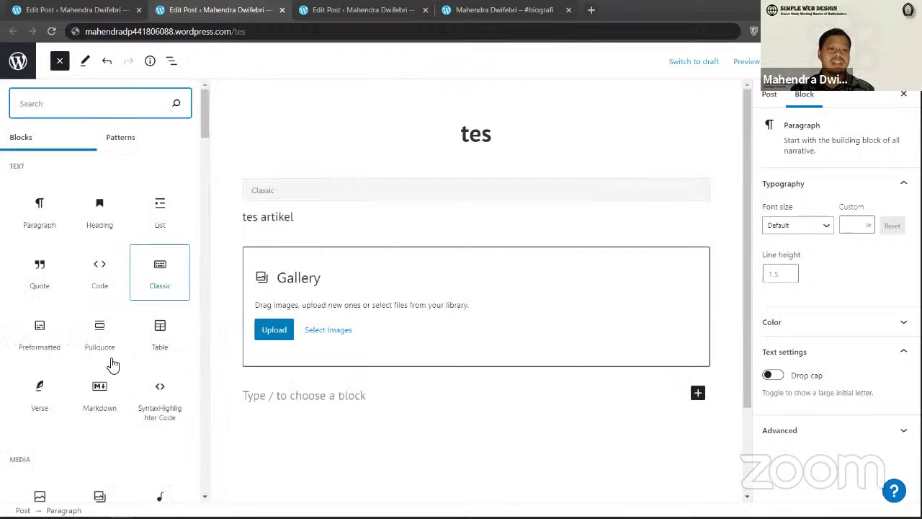
Step: Scroll the block library to Embeds and insert a YouTube embed block below the Gallery
scroll(72, 339, "down", 1)
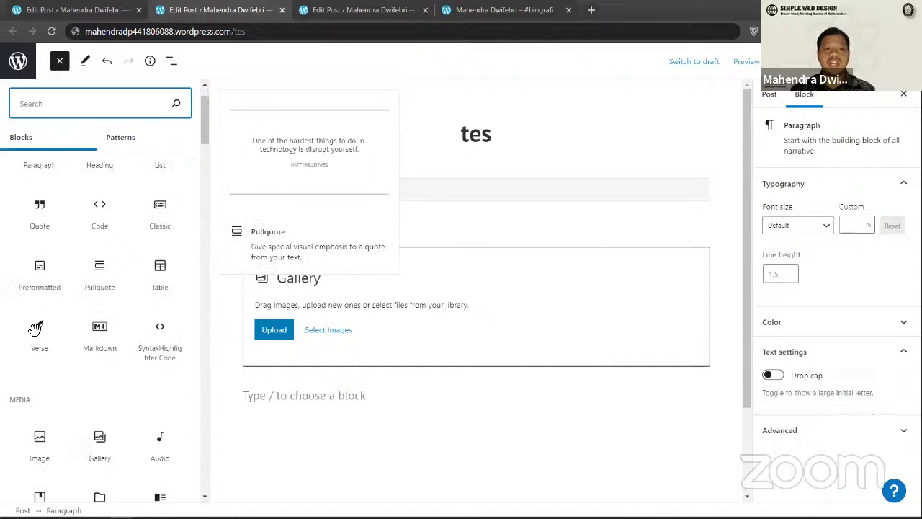
scroll(39, 329, "down", 3)
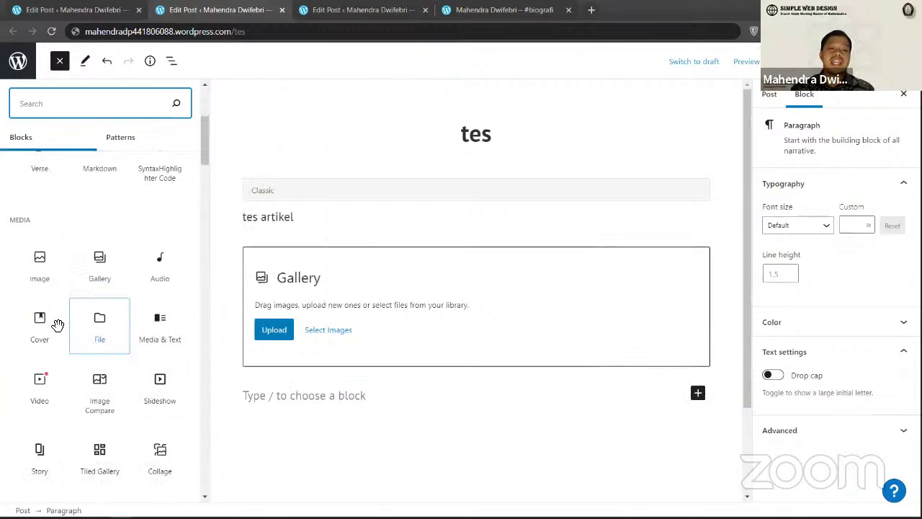
scroll(108, 361, "down", 10)
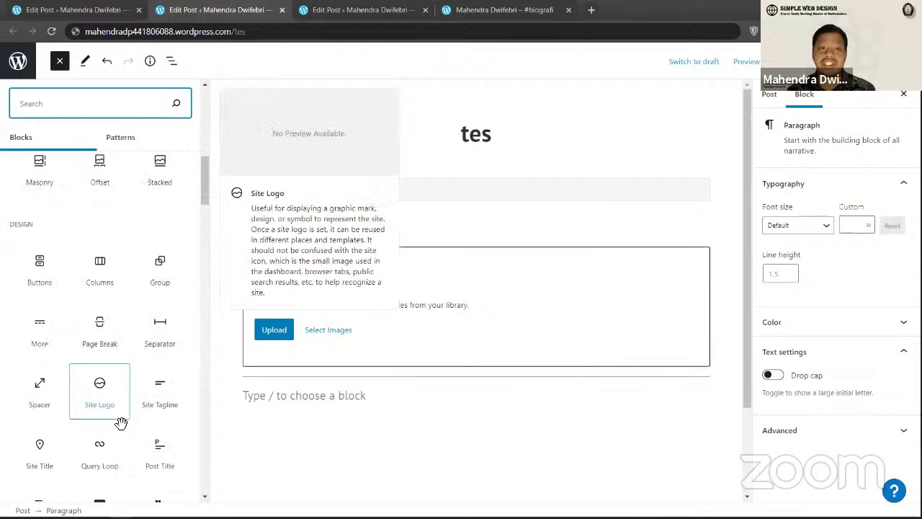
scroll(131, 414, "down", 5)
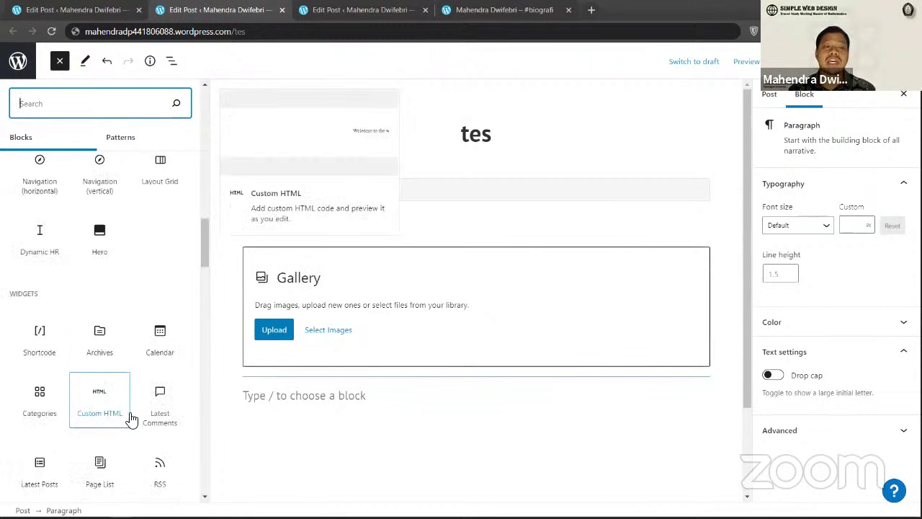
scroll(133, 408, "down", 5)
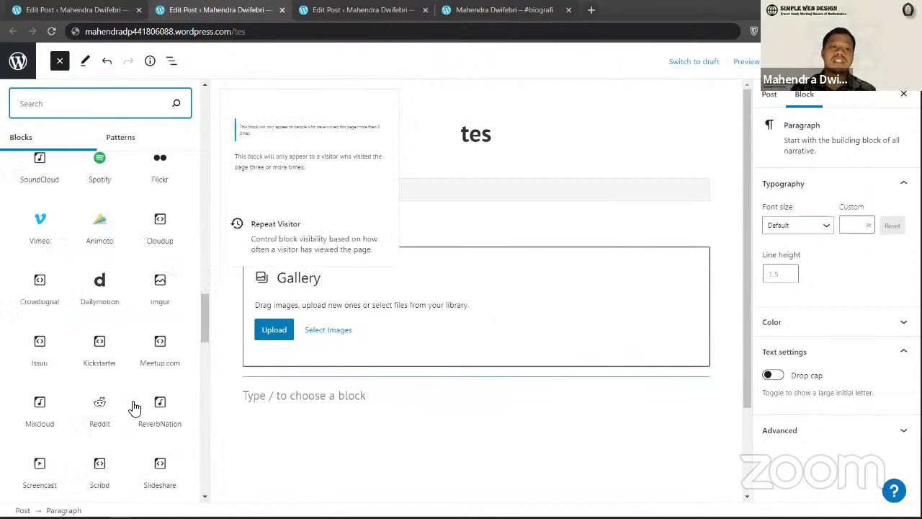
scroll(133, 408, "up", 2)
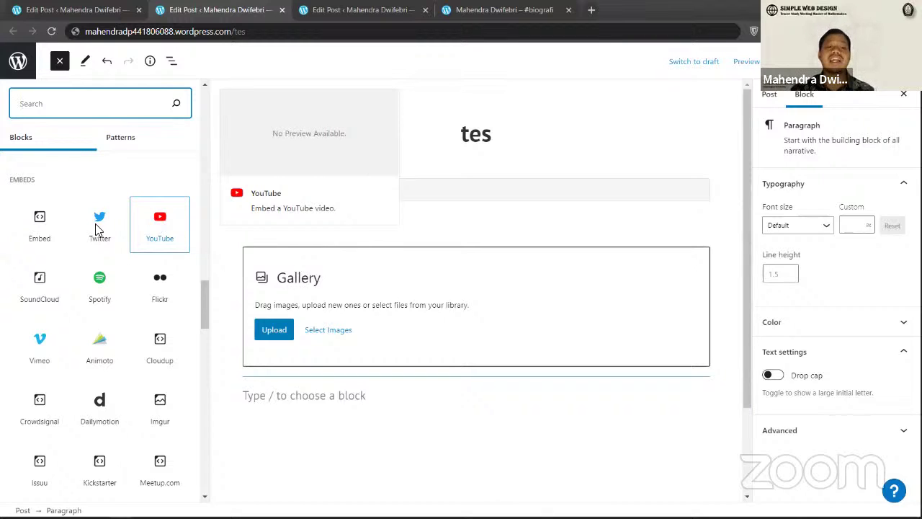
key("Tab")
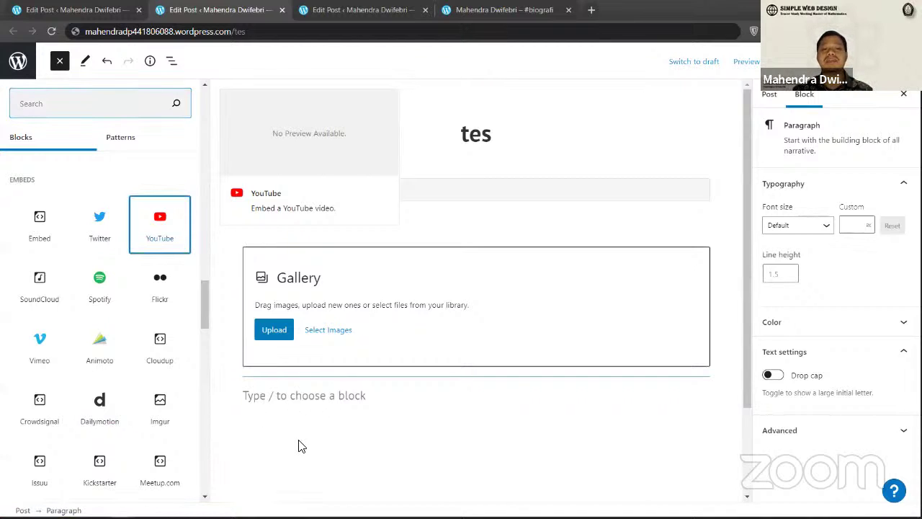
key("Return")
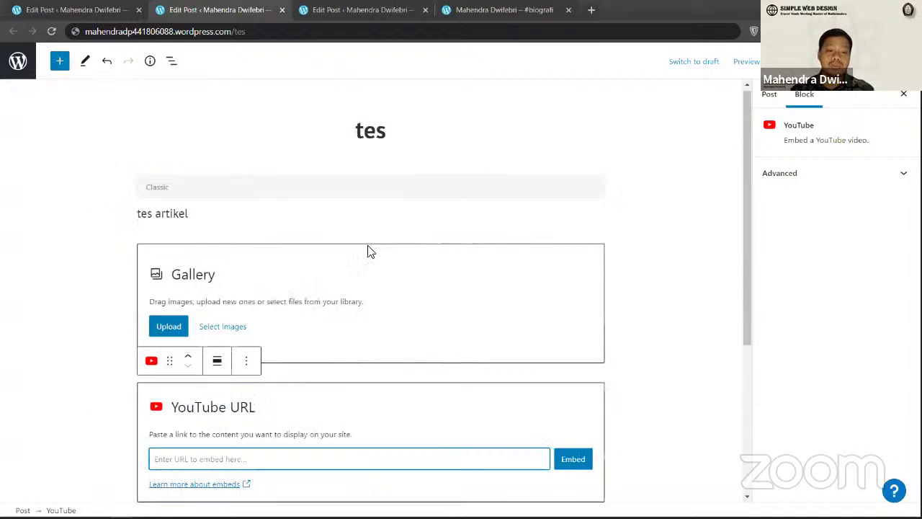
Step: View the published 'tes' post in its tab, then close it to return to the Posts list
key("Up")
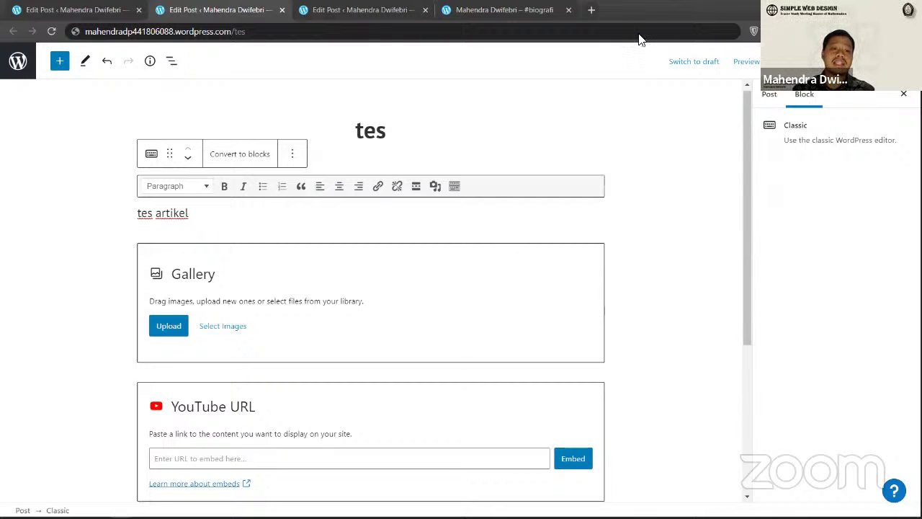
key("ctrl+Tab")
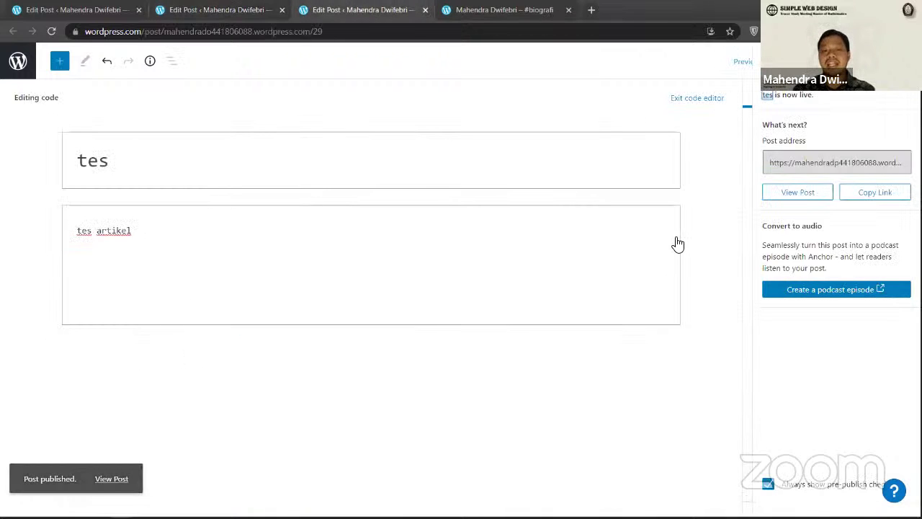
key("ctrl+Tab")
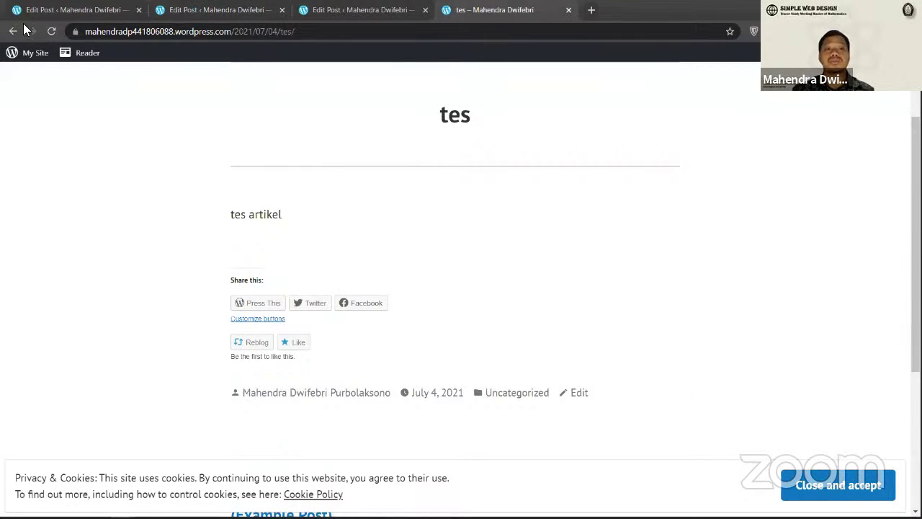
left_click(342, 8)
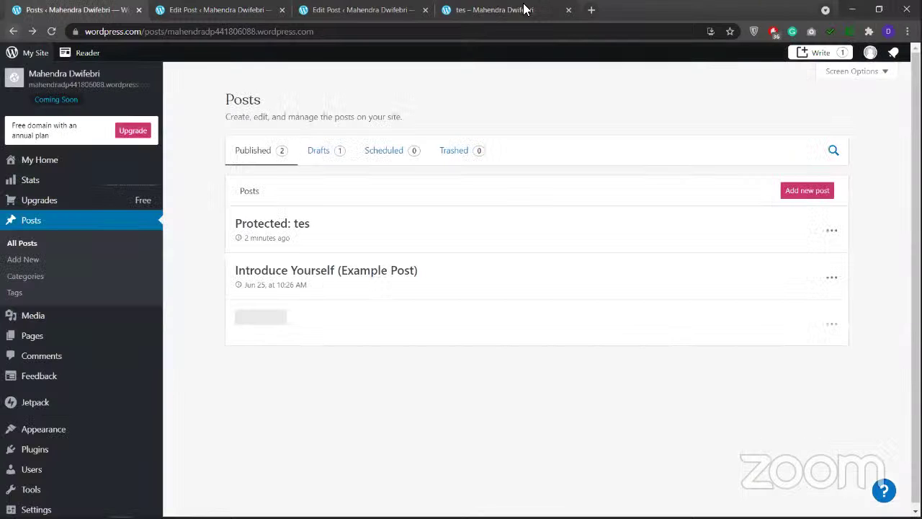
left_click(568, 9)
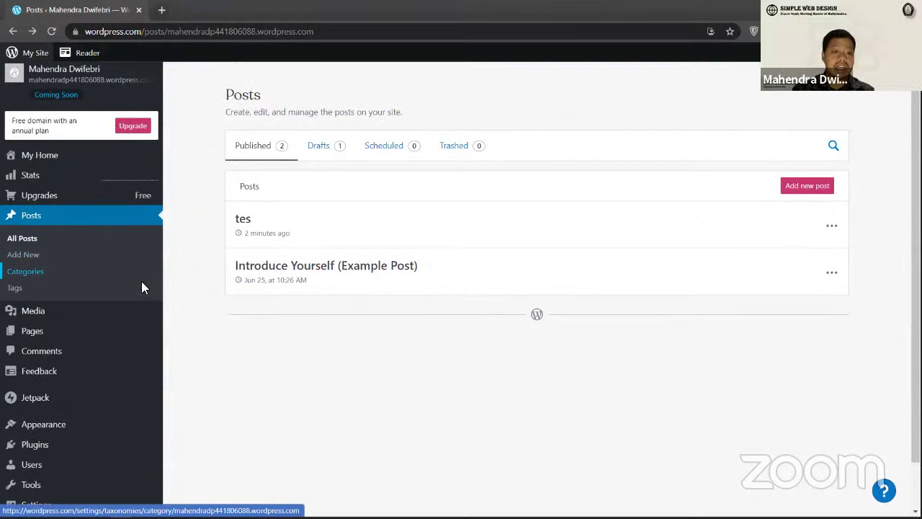
Step: Open Posts > Categories and open the site's address in a new browser tab
left_click(141, 281)
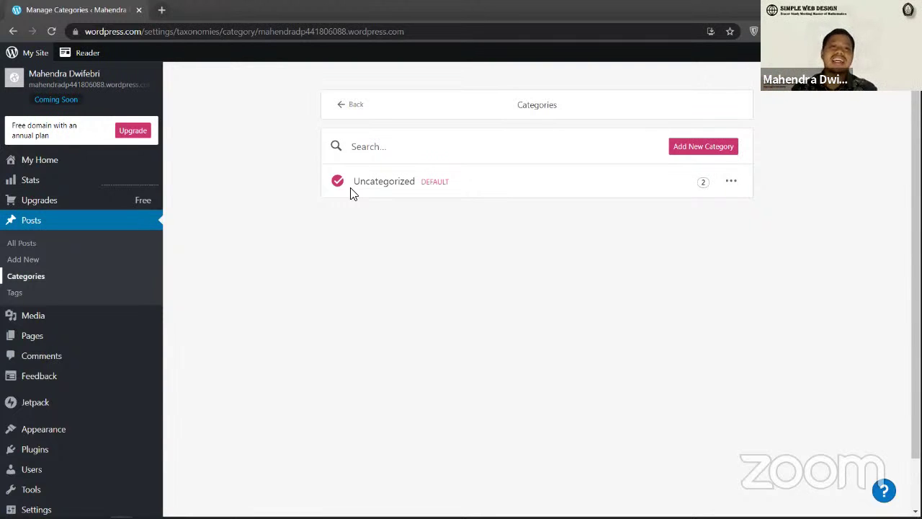
left_click_drag(261, 31, 404, 31)
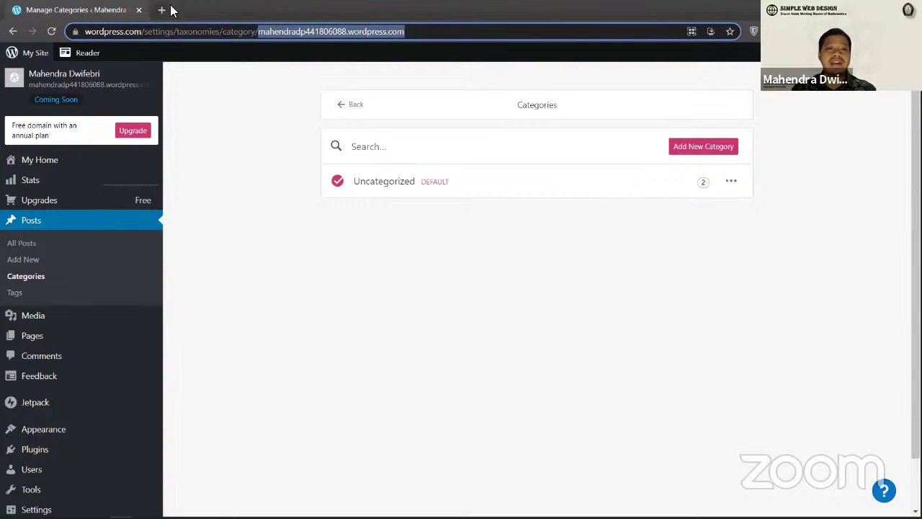
left_click(162, 9)
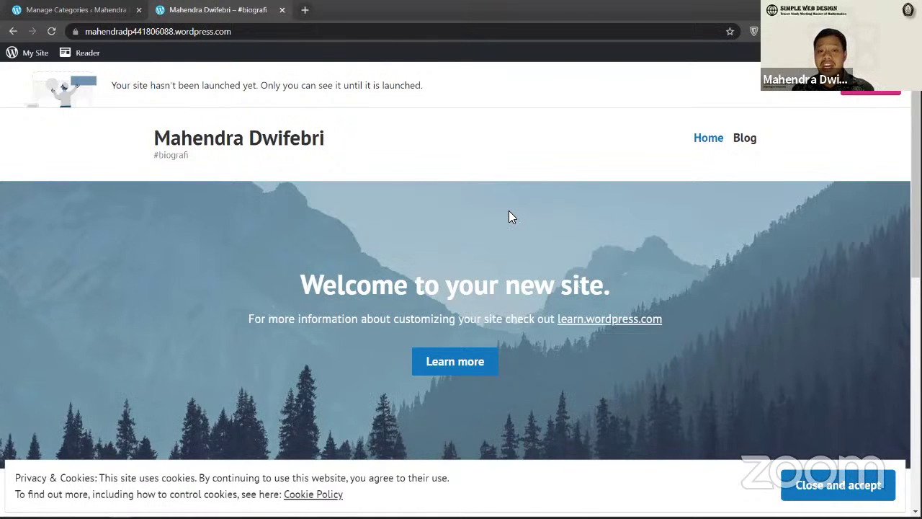
key("ctrl+Tab")
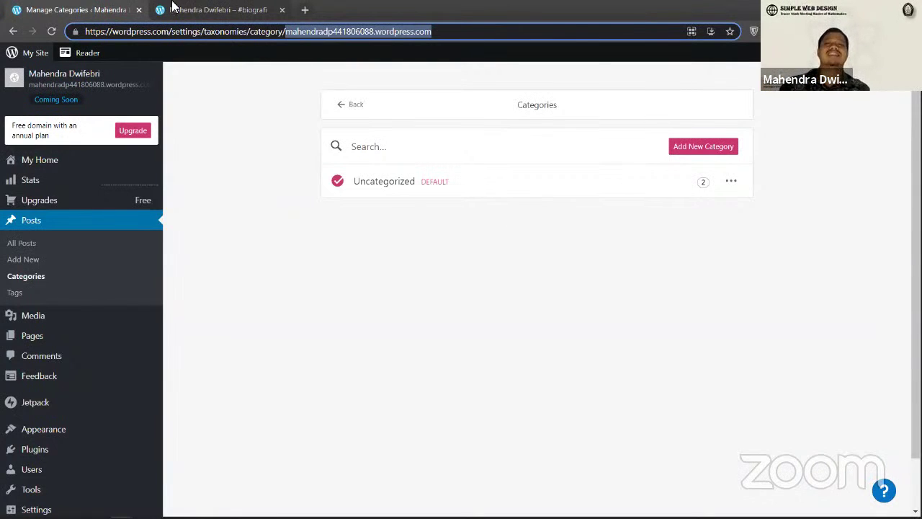
Step: Scroll through the live site, then go back and open the empty Tags page
left_click(171, 7)
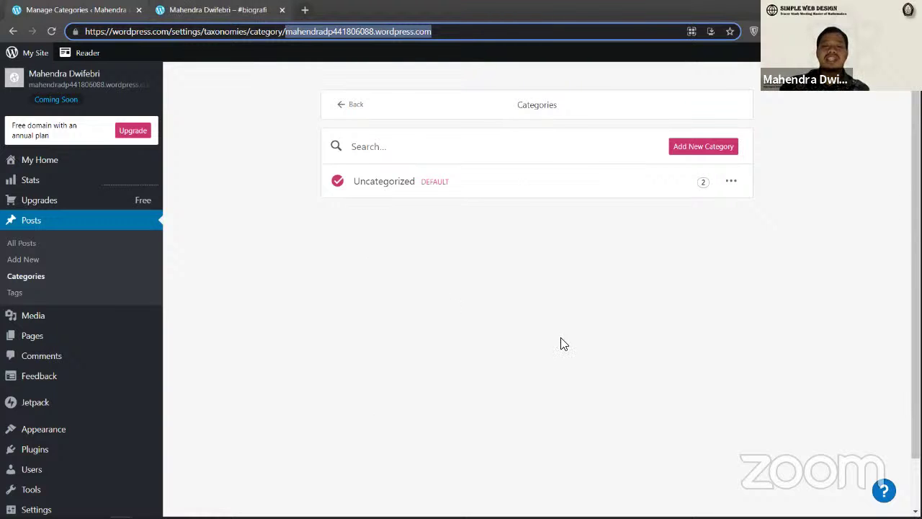
scroll(82, 209, "down", 10)
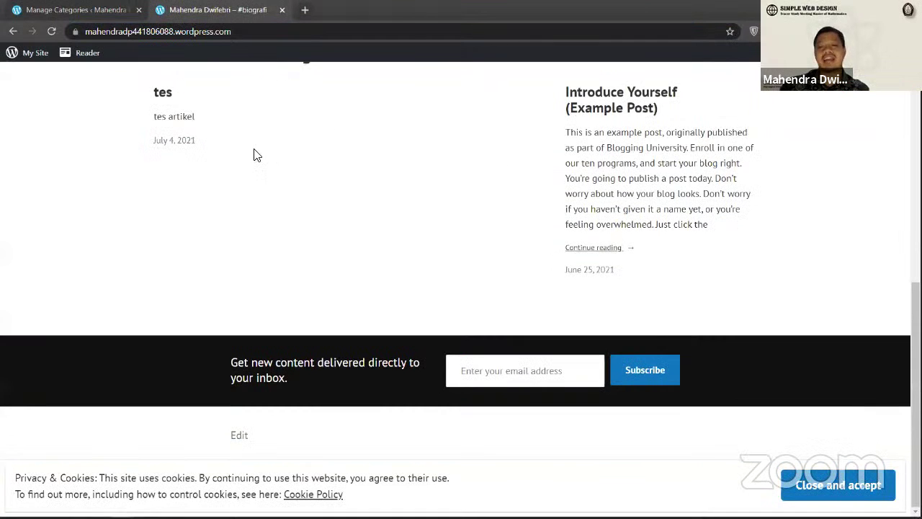
scroll(769, 368, "up", 2)
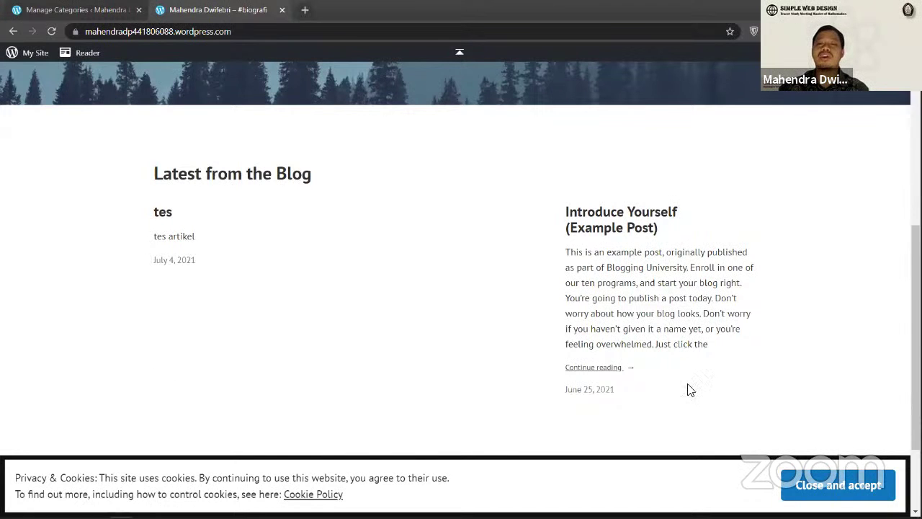
scroll(670, 160, "up", 2)
scroll(817, 140, "up", 2)
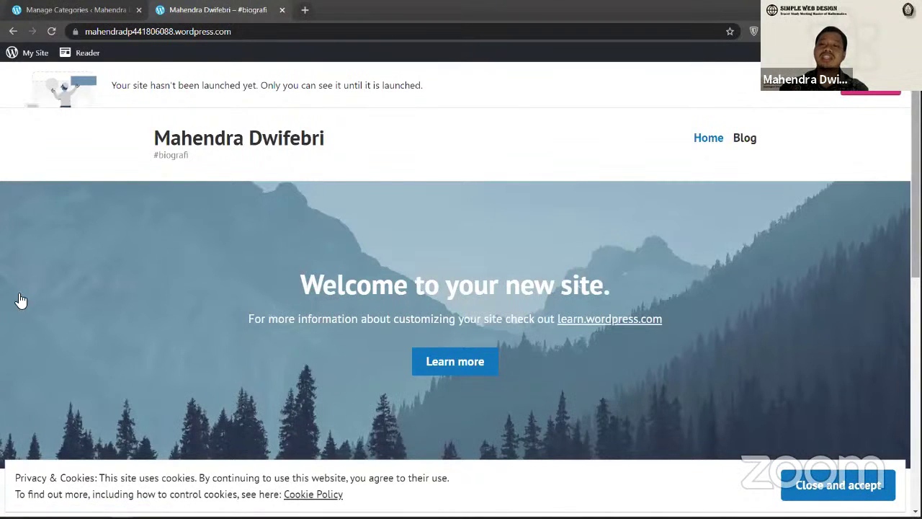
key("ctrl+Tab")
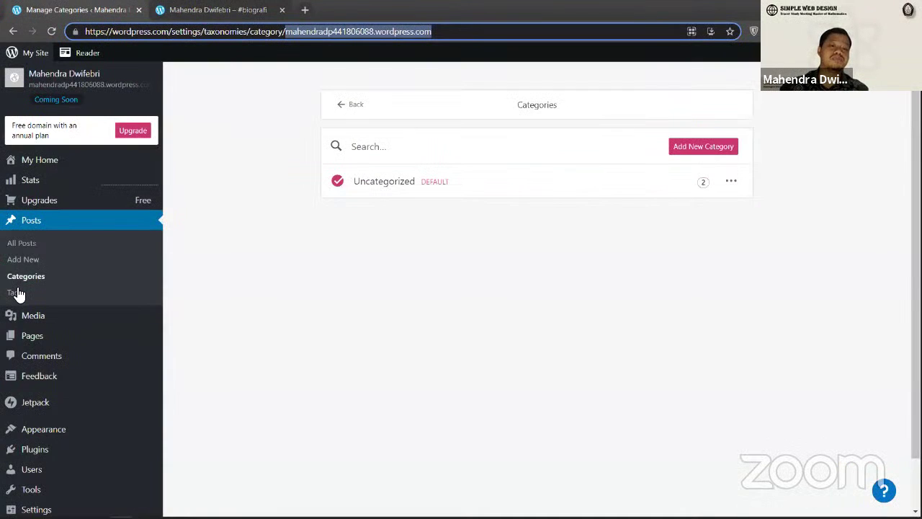
left_click(16, 293)
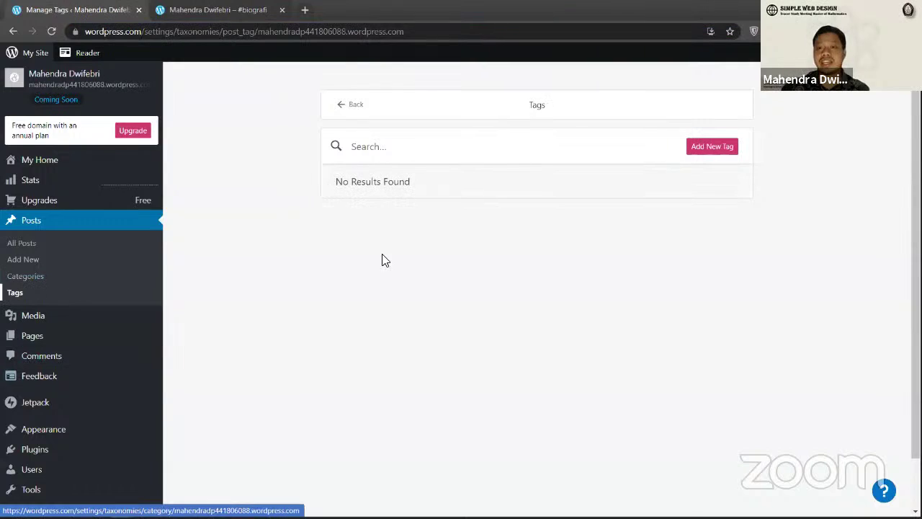
Step: Try the add-tag field, then view the Media library with the PDF and mountain image and go to Pages
left_click(706, 148)
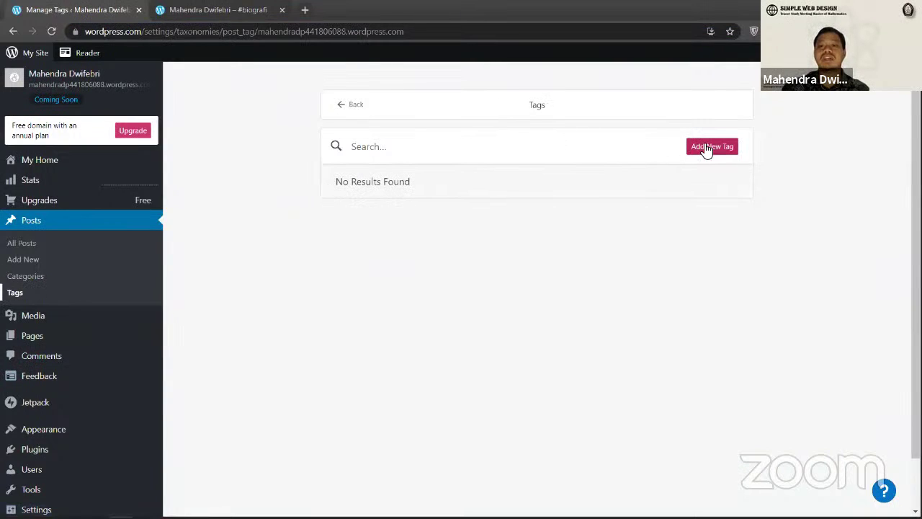
left_click(660, 144)
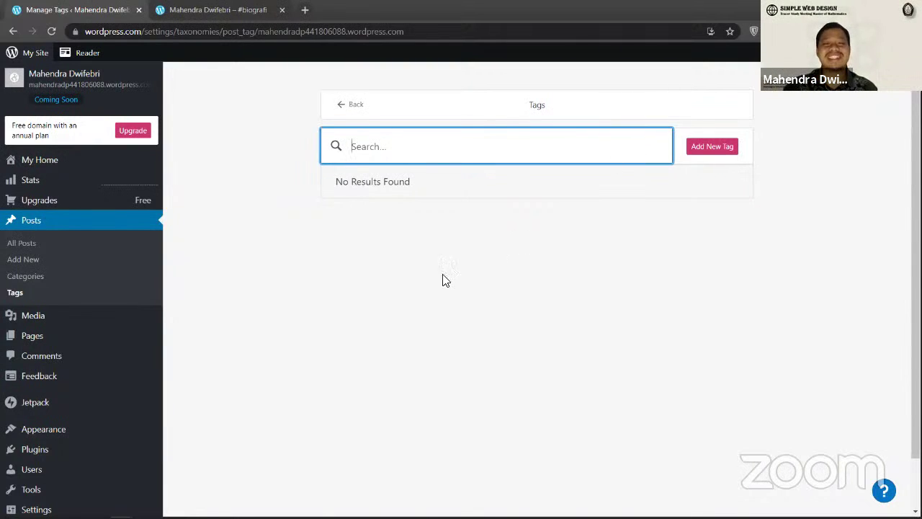
left_click(58, 315)
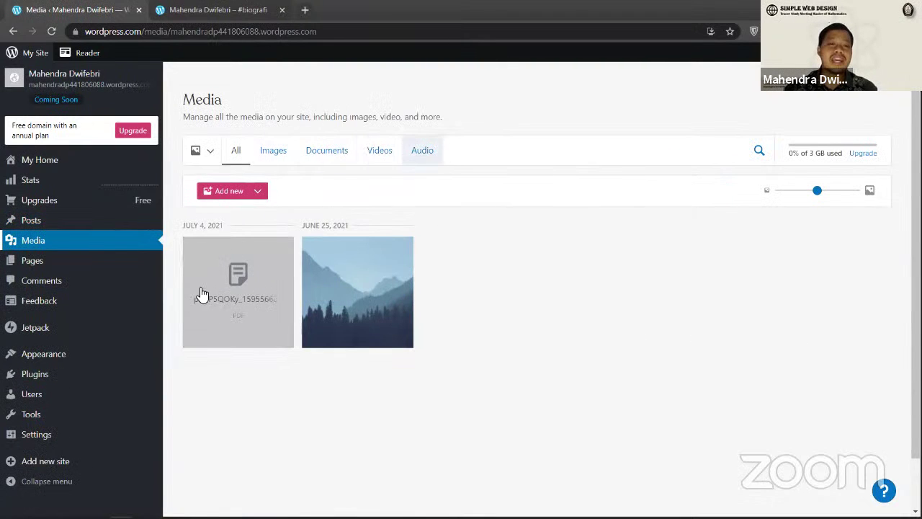
left_click(157, 274)
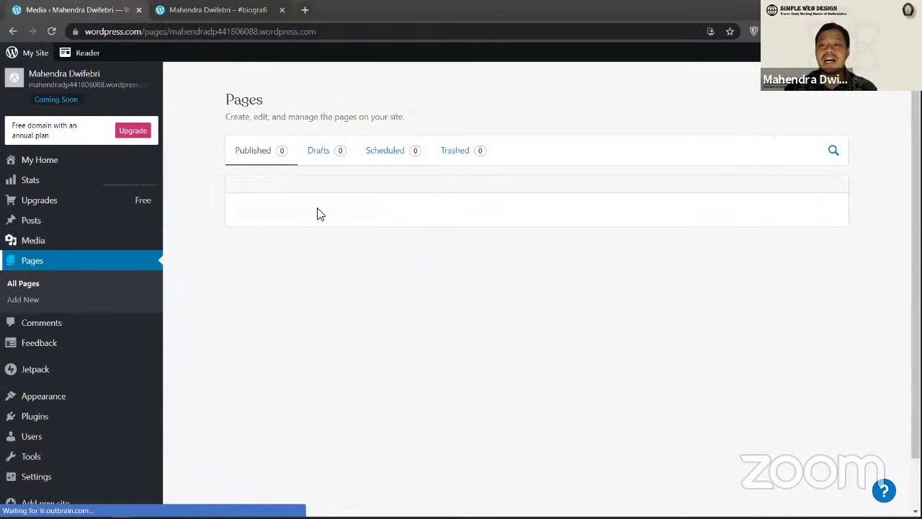
Step: Add a new page built from the Two column about me layout, titled 'About Me'
left_click(805, 190)
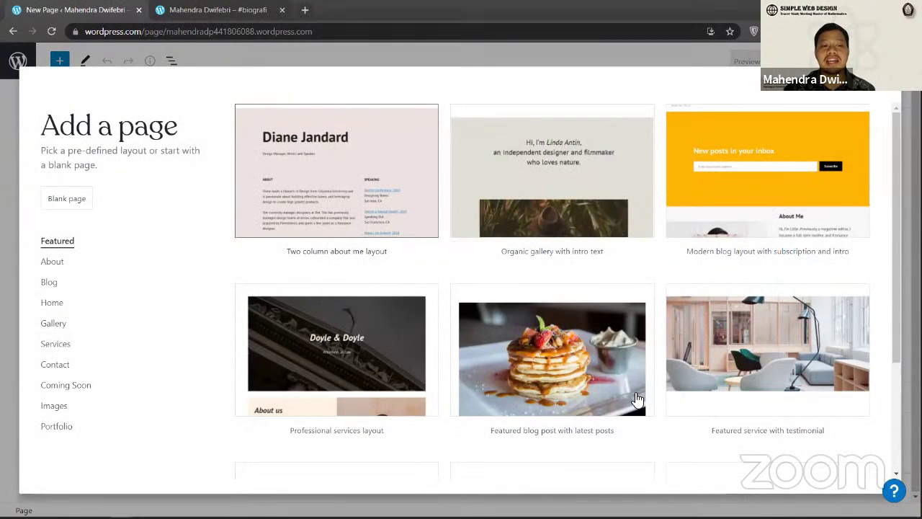
scroll(432, 336, "down", 1)
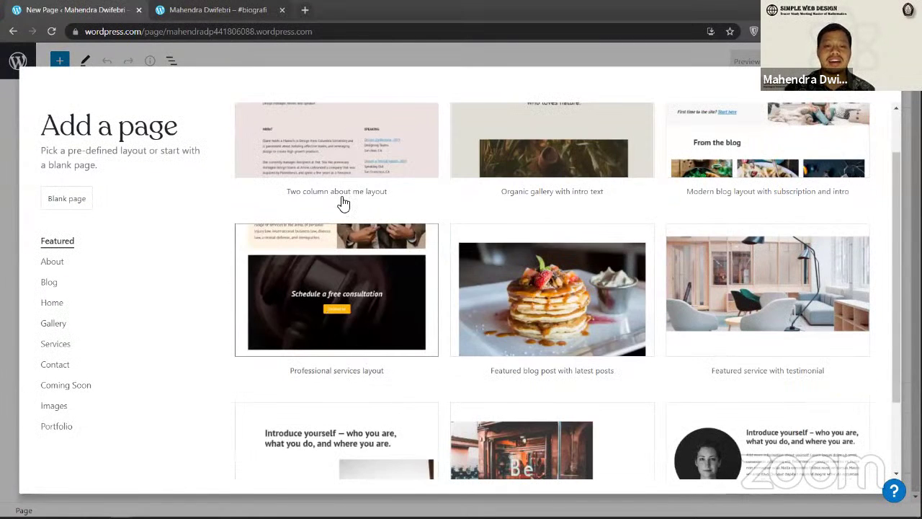
scroll(531, 237, "down", 2)
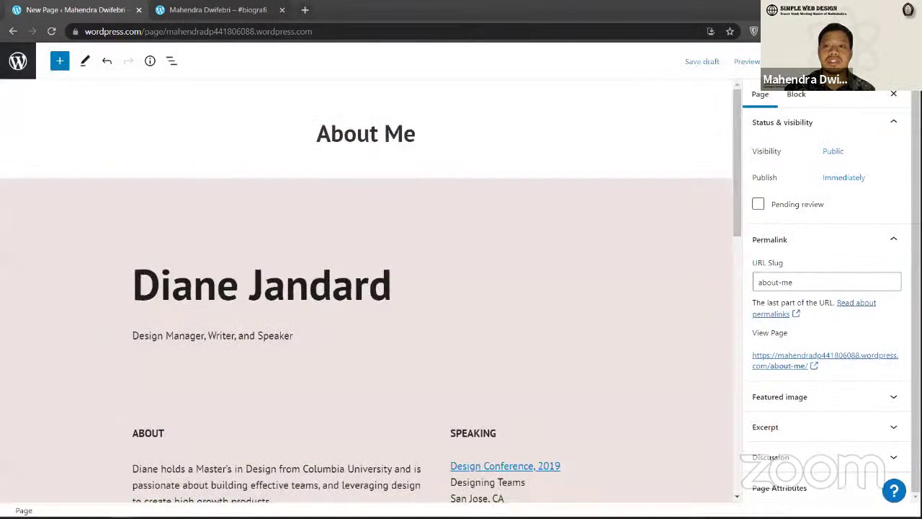
left_click(785, 62)
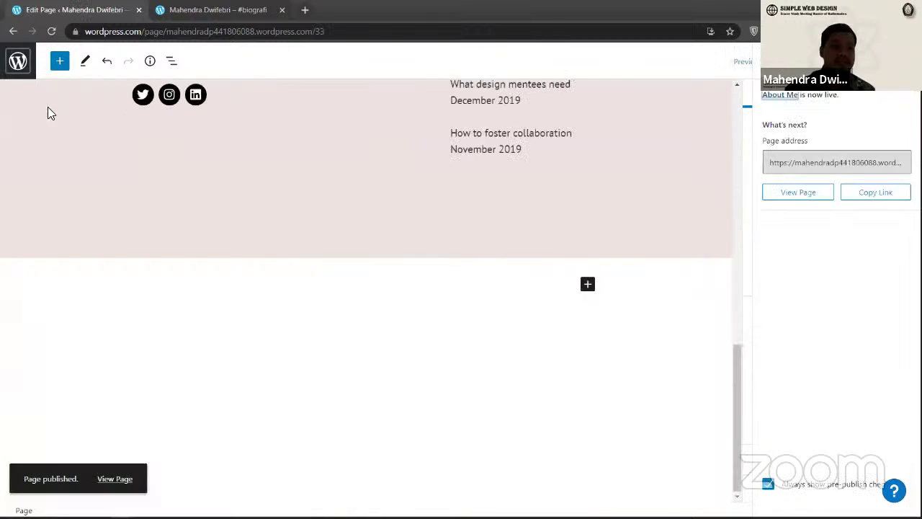
Step: Go to the site's Pages list, check the live site tab, then open About Me for editing
left_click(18, 61)
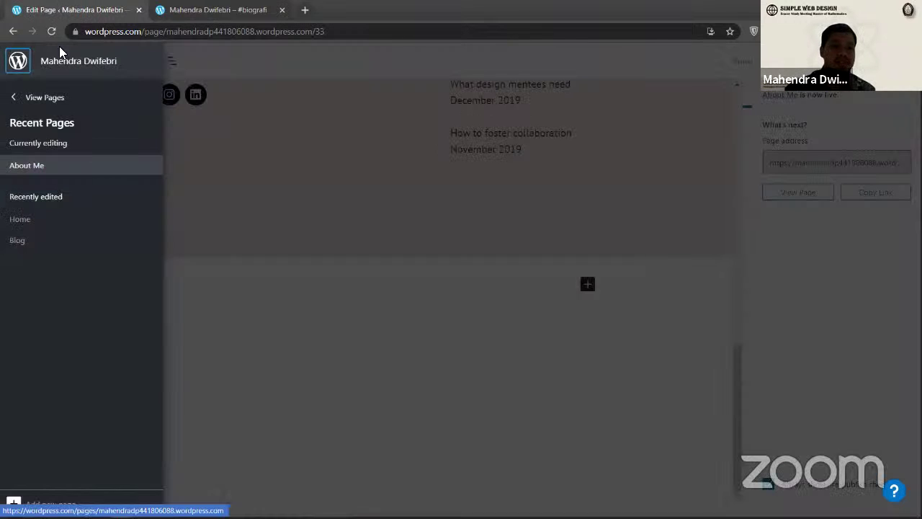
left_click(44, 97)
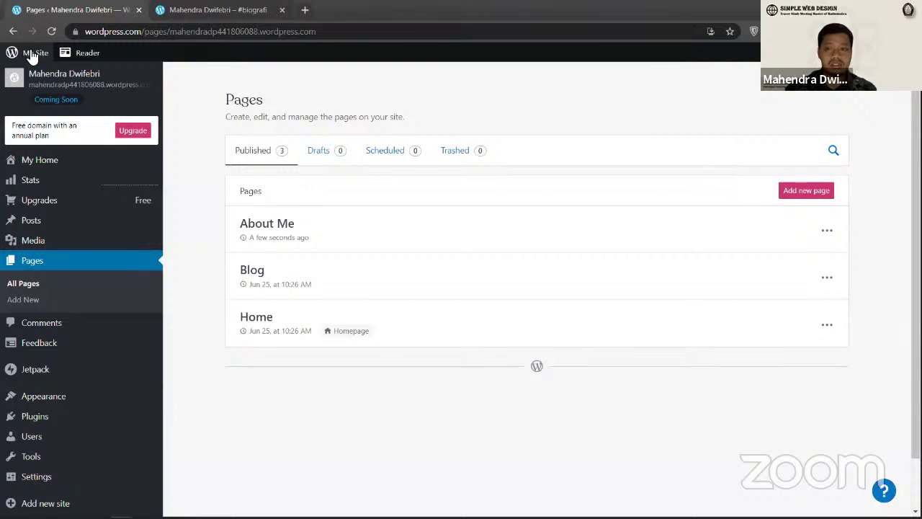
key("ctrl+Tab")
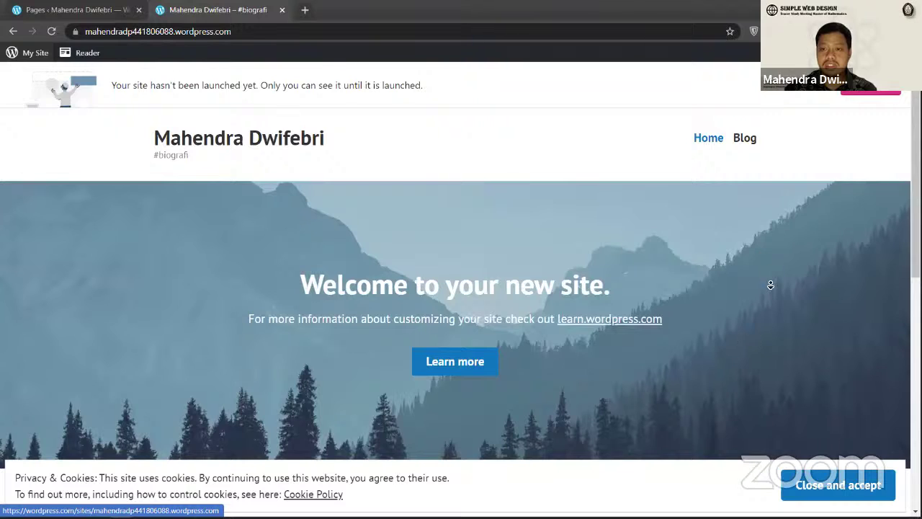
middle_click(757, 207)
middle_click(747, 214)
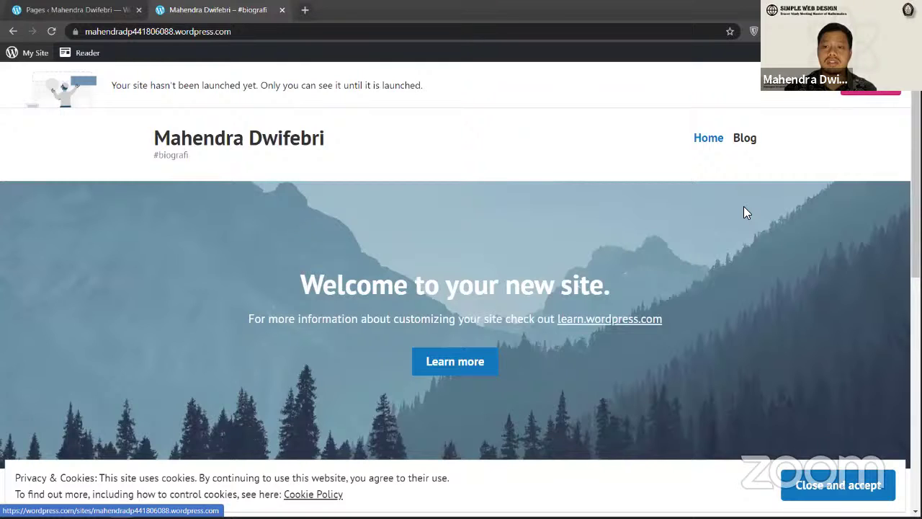
key("ctrl+Tab")
left_click(742, 264)
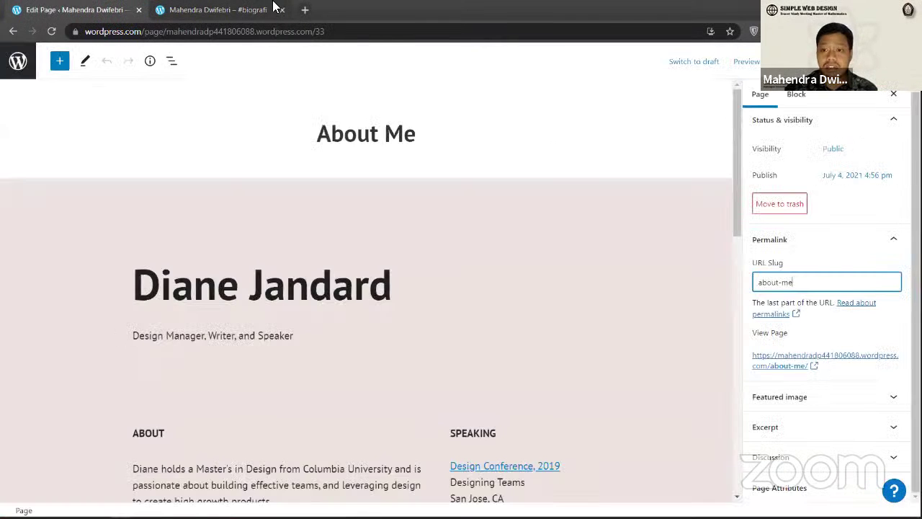
Step: Load the About Me page at /about-me on the live site, then return to Pages
key("ctrl+Tab")
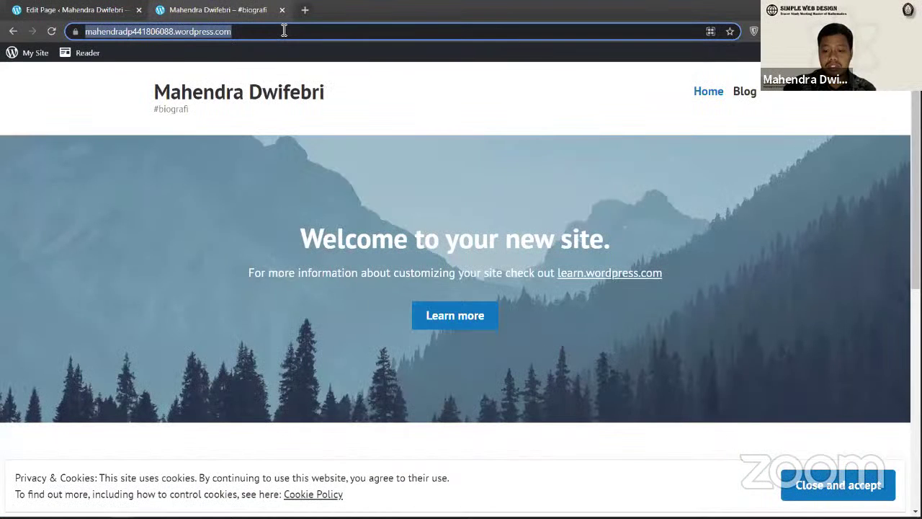
left_click(281, 31)
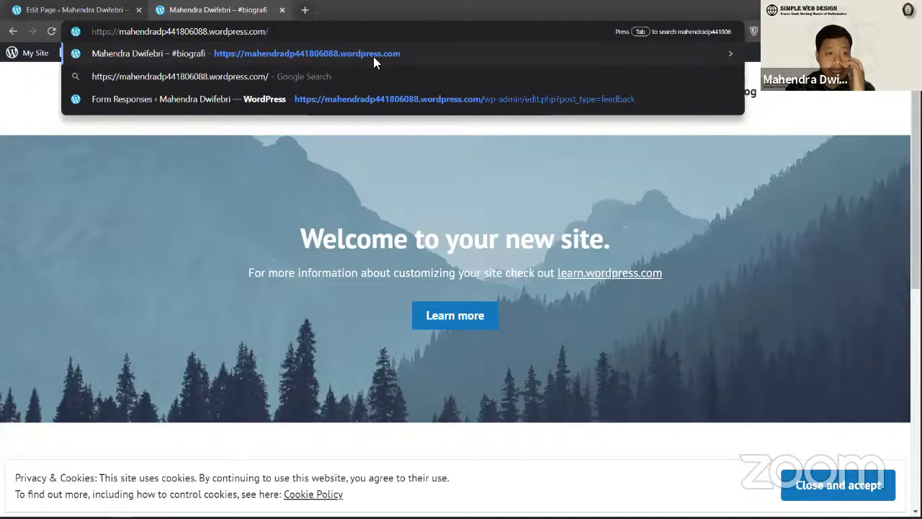
left_click(189, 65)
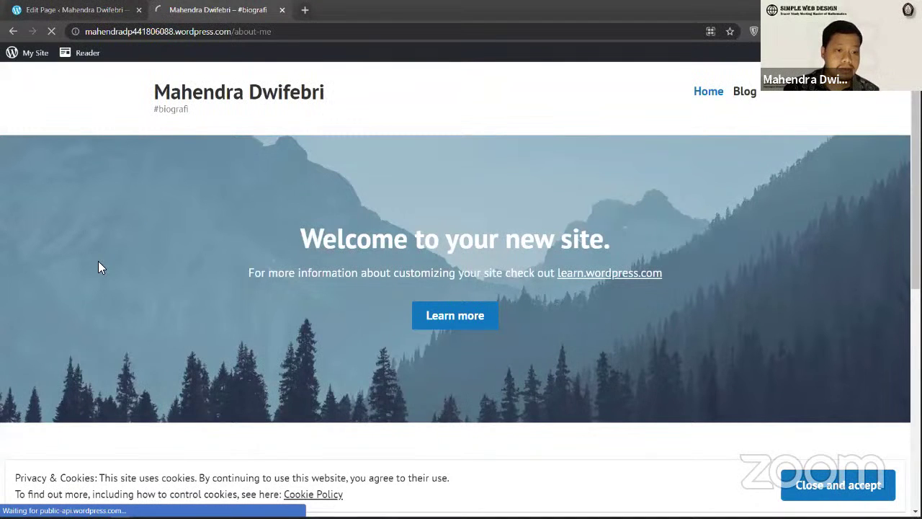
left_click(72, 9)
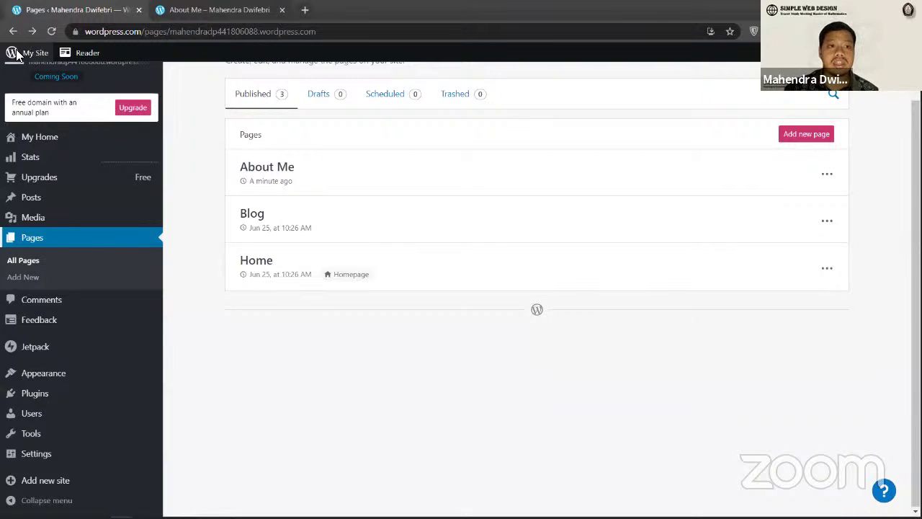
Step: In the Customizer, create a new menu named 'About Me' for the Primary location
key("ctrl+Tab")
left_click(18, 57)
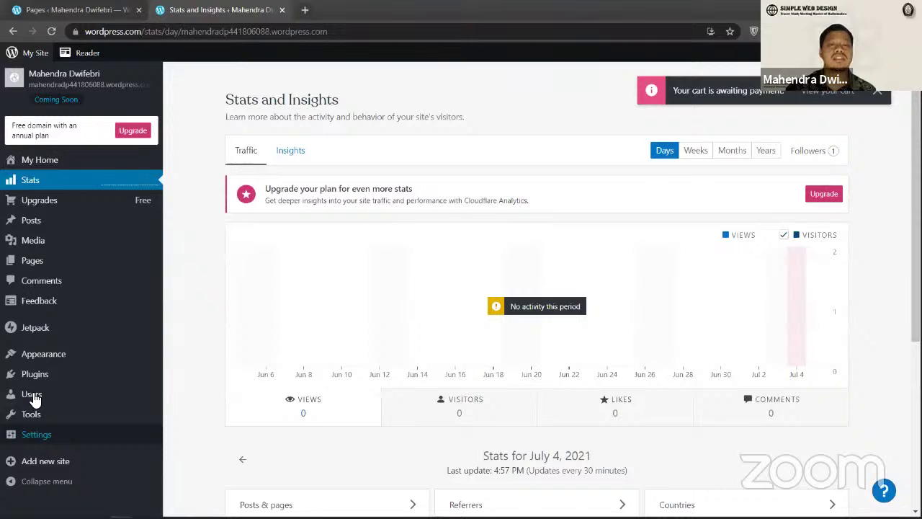
left_click(43, 354)
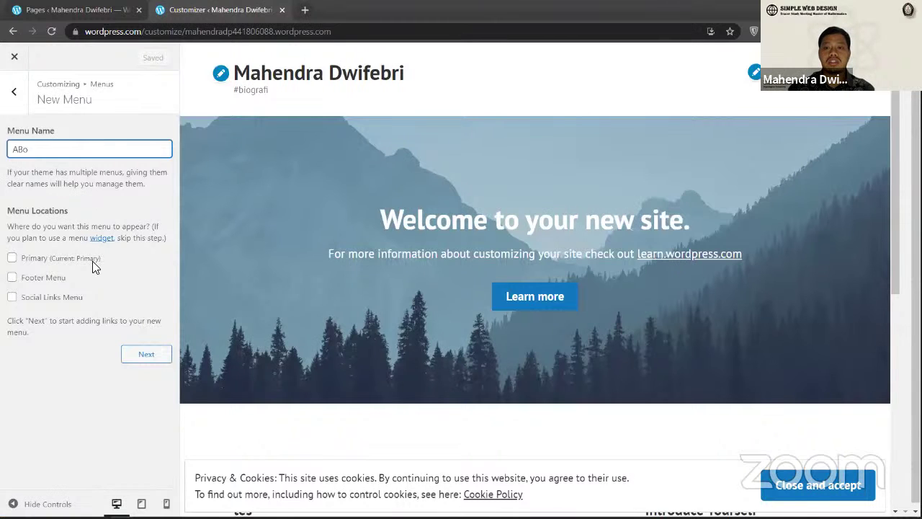
key("BackSpace")
key("BackSpace")
type("bout Me")
key("Return")
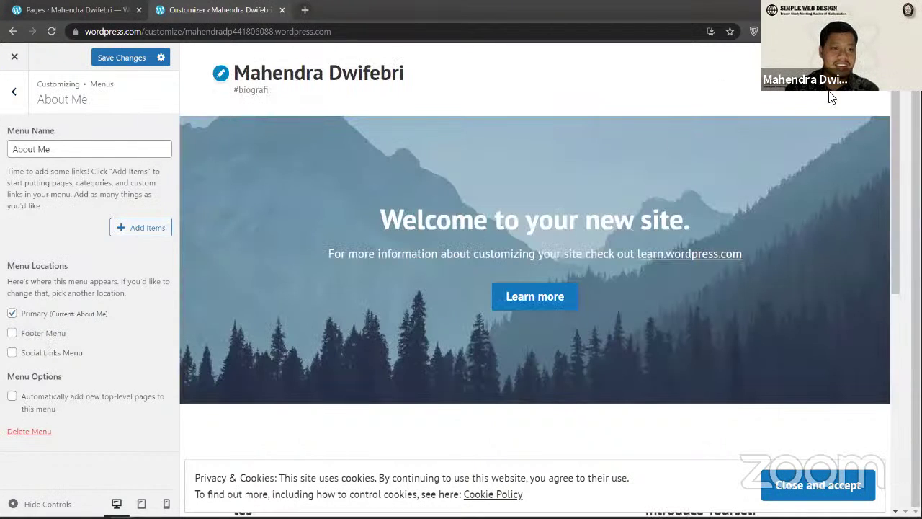
Step: Leave the Customizer, load the site's wordpress.com front page, and switch back to Pages
left_click(13, 92)
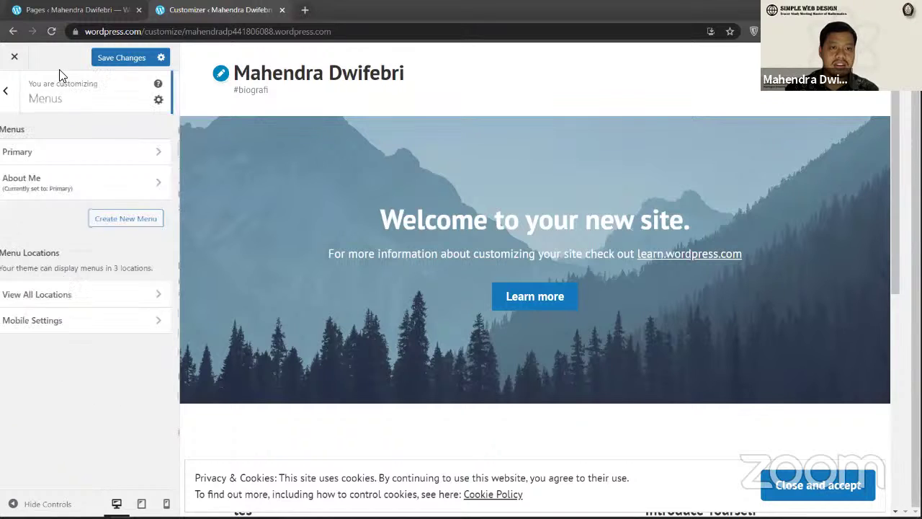
left_click(14, 56)
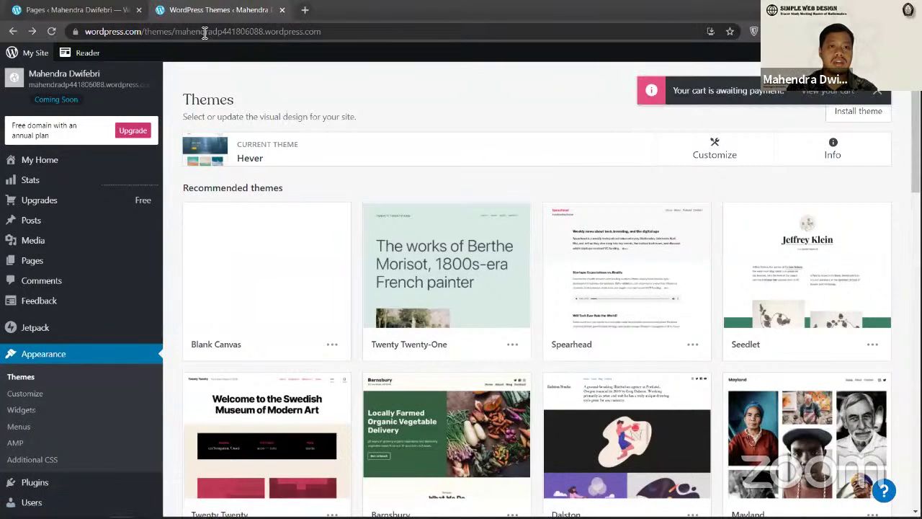
left_click(76, 36)
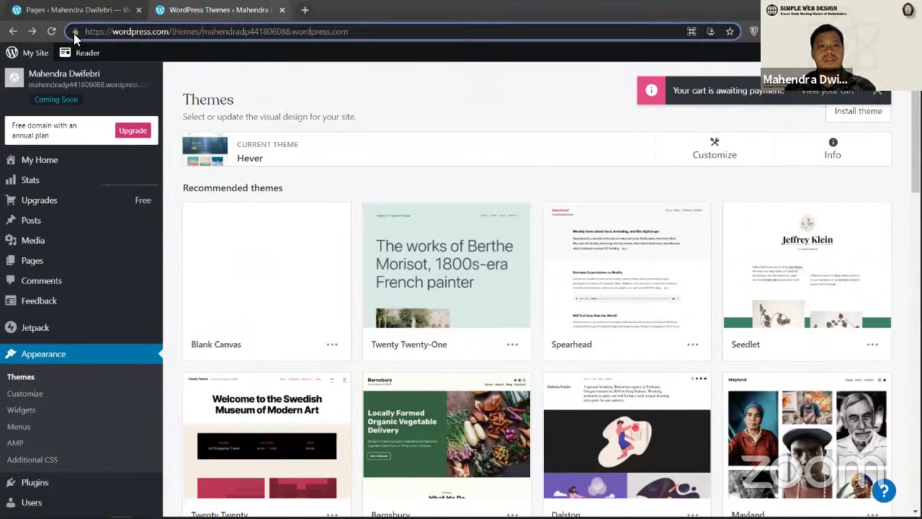
type("mahendradp441806088.wordpress.com")
key("Return")
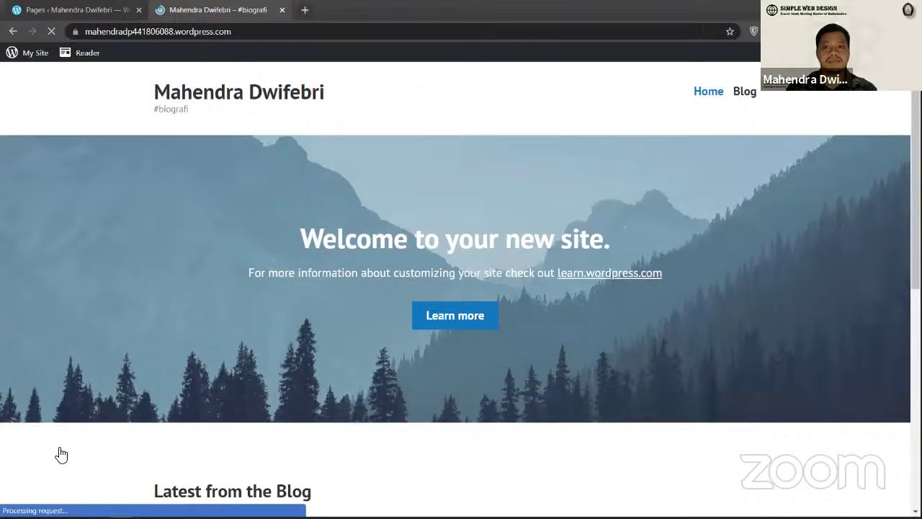
key("ctrl+Page_Up")
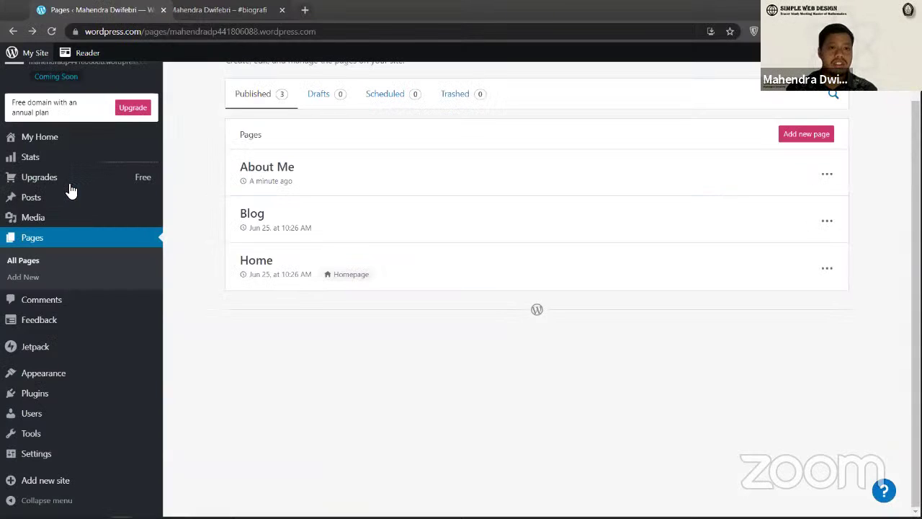
Step: Add the About Me page to the Primary menu beside Home and Blog, then view the live site
left_click(43, 372)
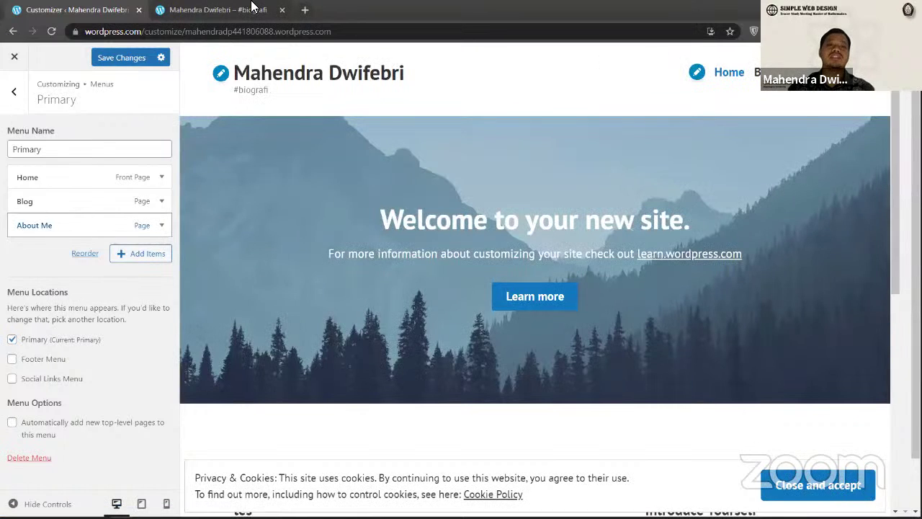
key("Escape")
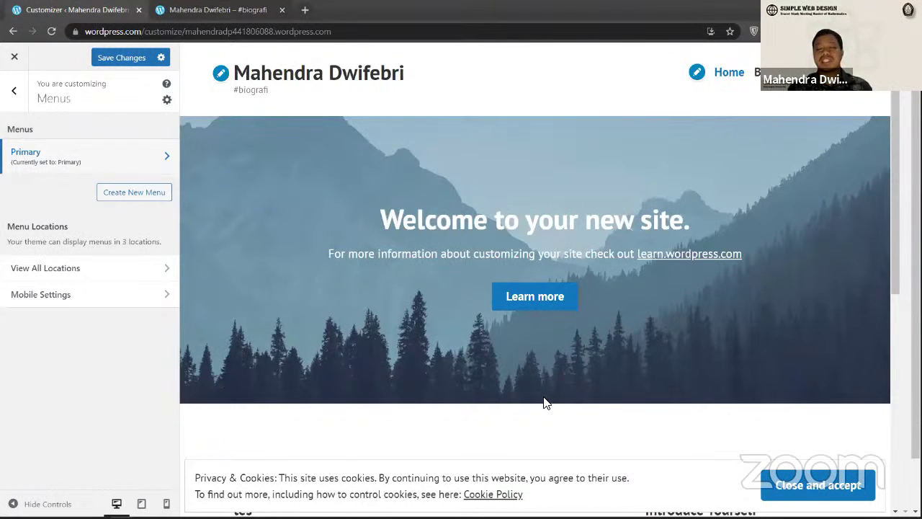
left_click(11, 58)
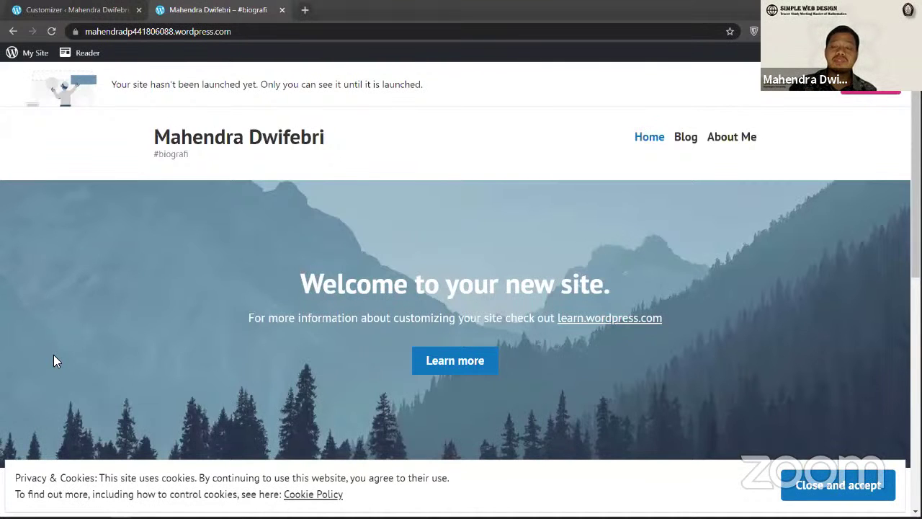
key("ctrl+shift+Tab")
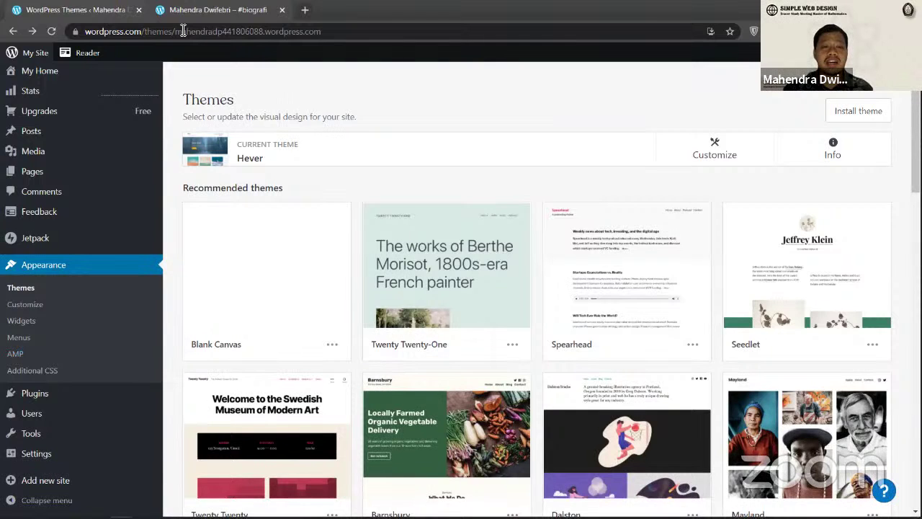
key("ctrl+Tab")
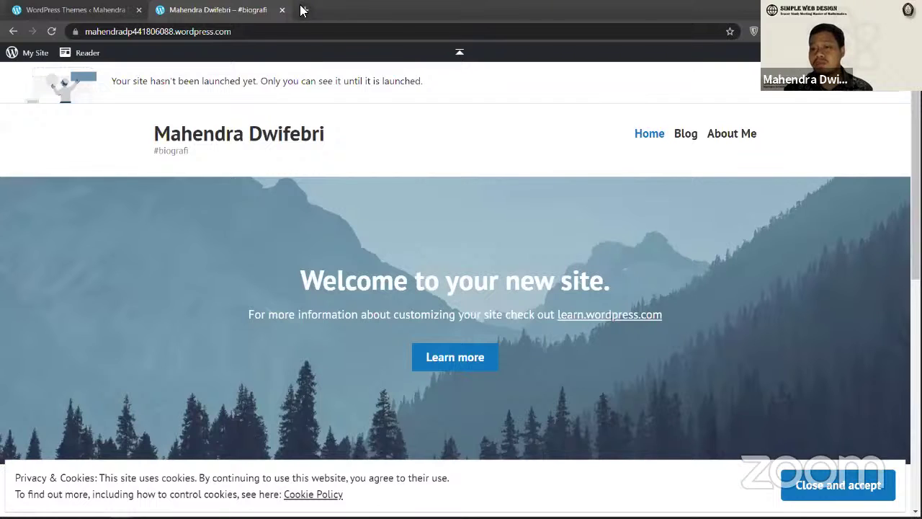
key("ctrl+l")
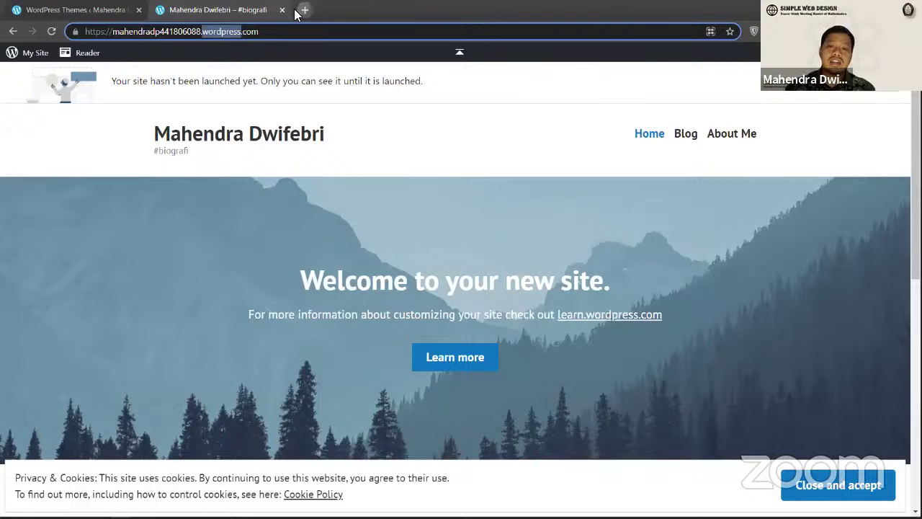
Step: Open telkomuniversity.ac.id in a new tab from the 'tel' suggestion and scroll its homepage
key("ctrl+t")
type("te")
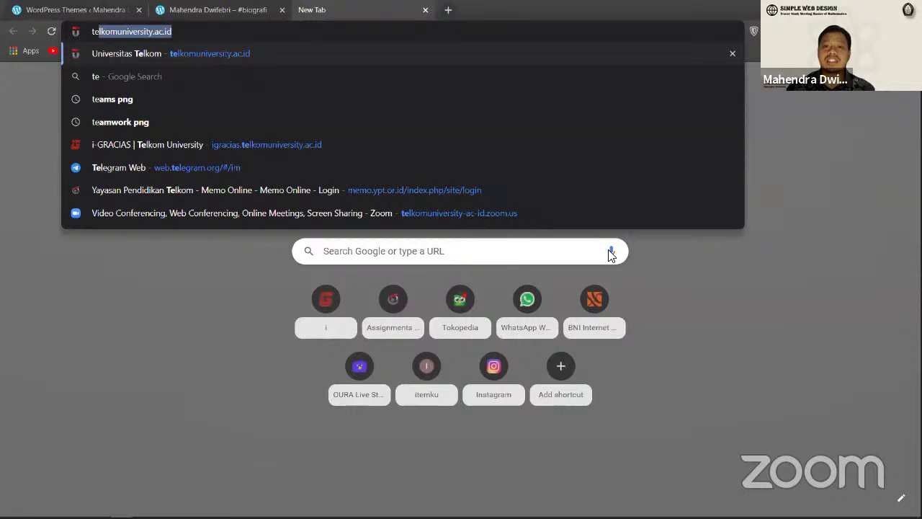
type("l")
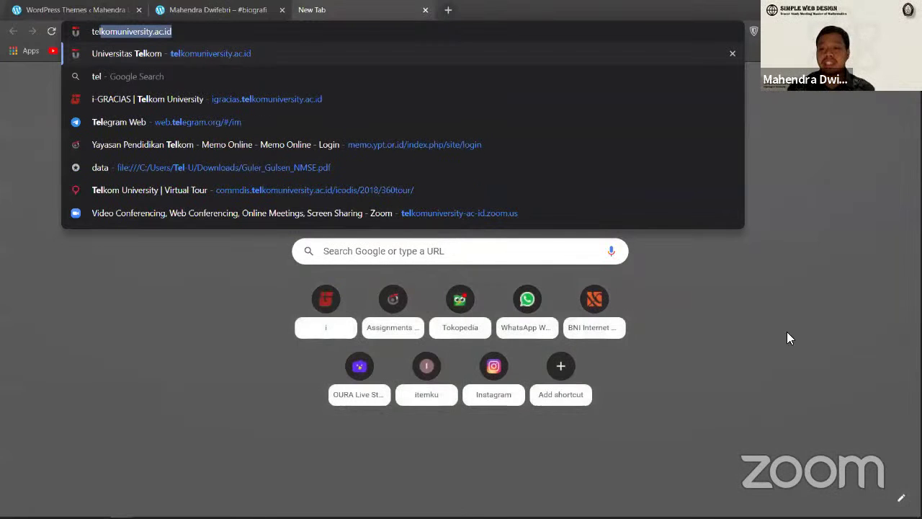
key("Return")
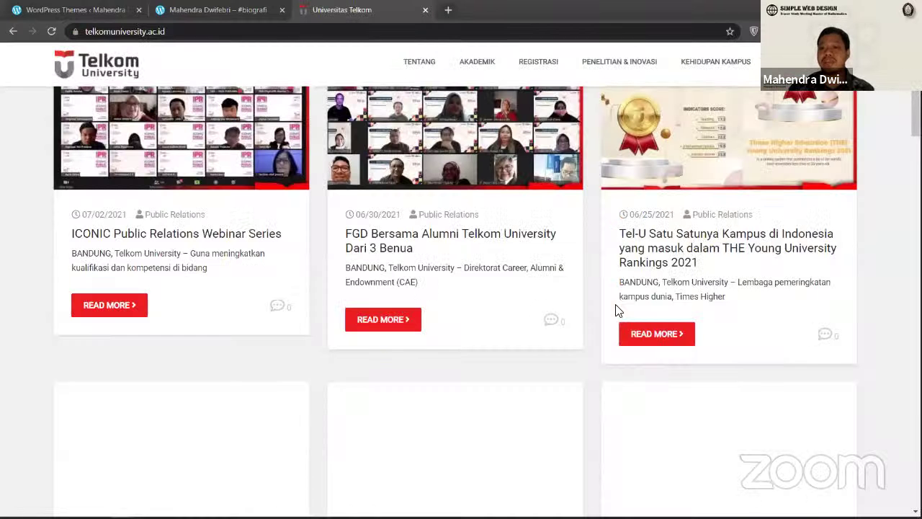
scroll(617, 310, "down", 10)
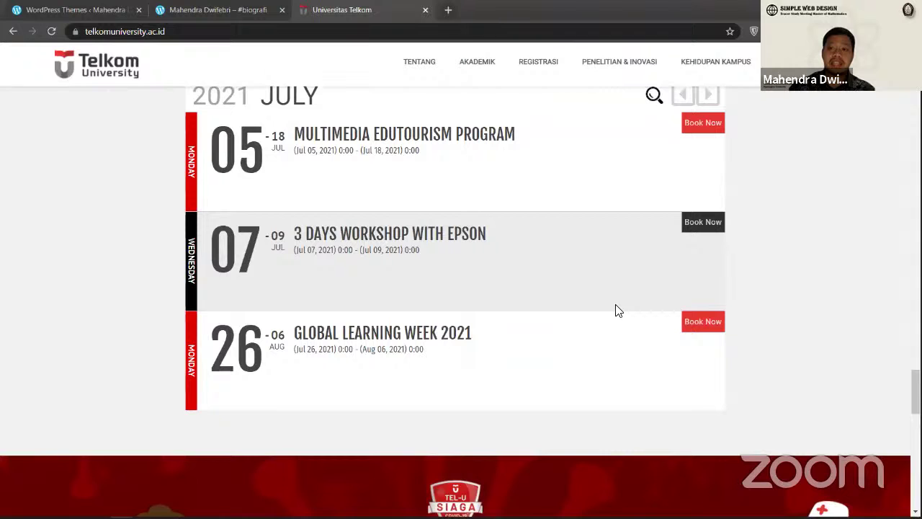
scroll(618, 310, "up", 10)
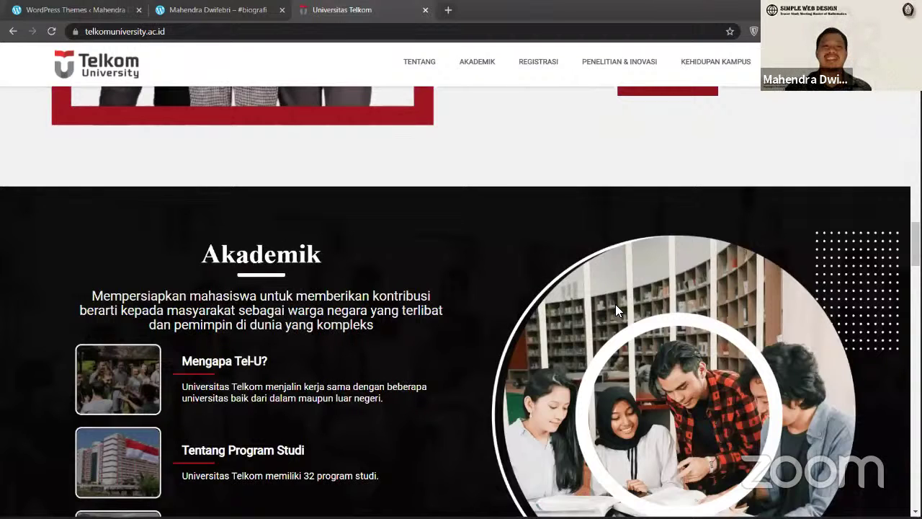
scroll(616, 311, "up", 2)
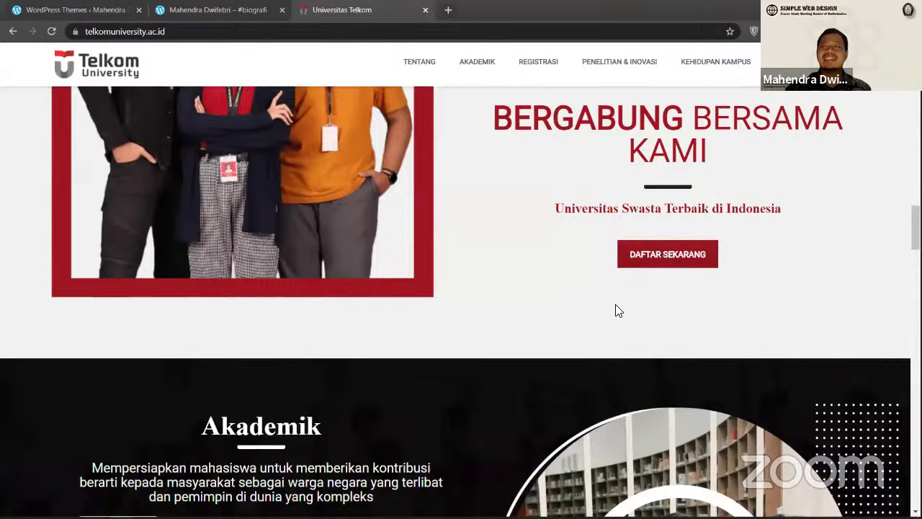
scroll(616, 311, "up", 10)
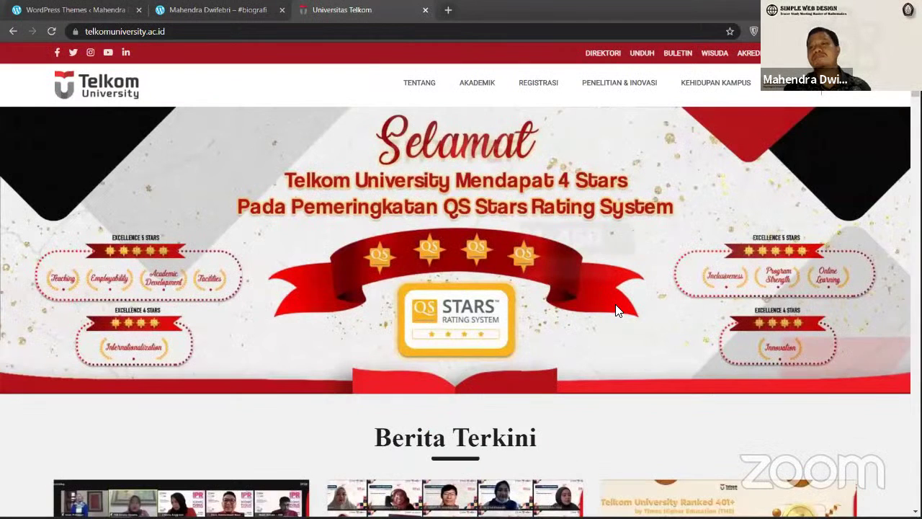
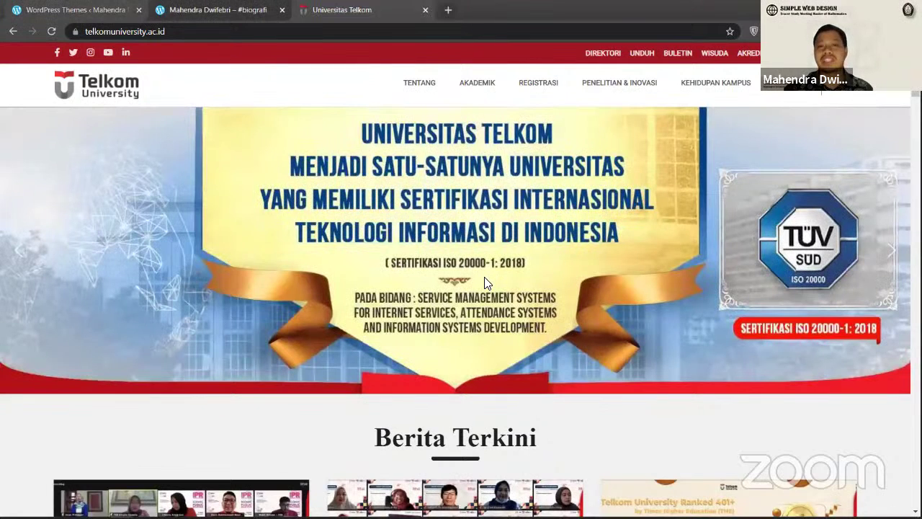
Step: Switch from the Telkom University page back to the WordPress blog tab
key("ctrl+shift+Tab")
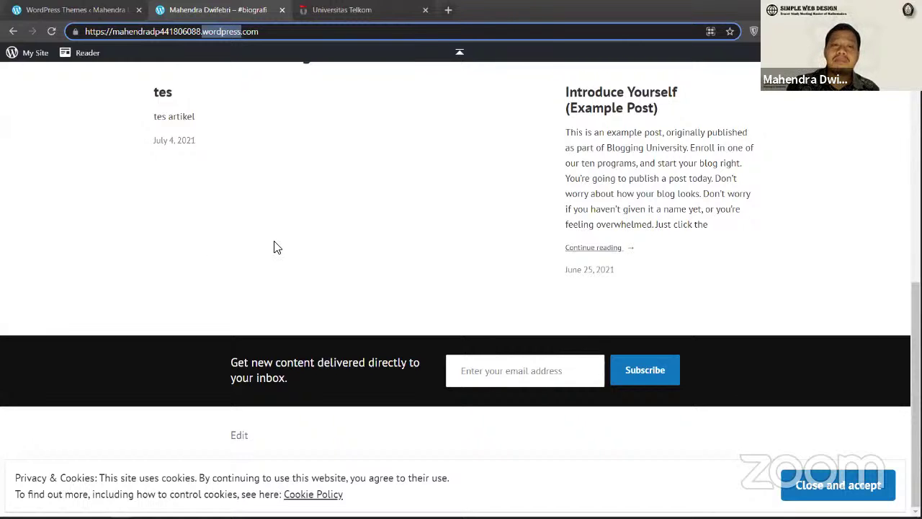
Step: Scroll up through the latest posts to the welcome banner, then go to the Themes page showing Hever
scroll(273, 247, "up", 1)
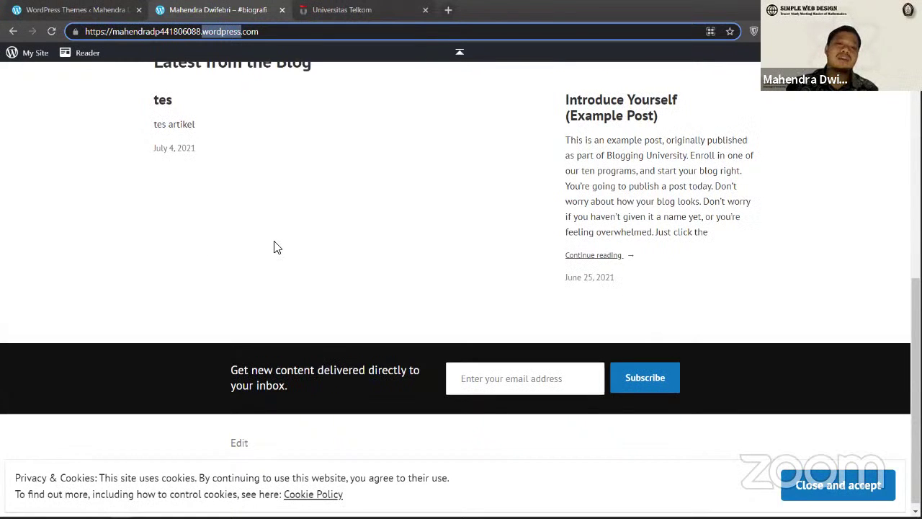
scroll(274, 169, "up", 3)
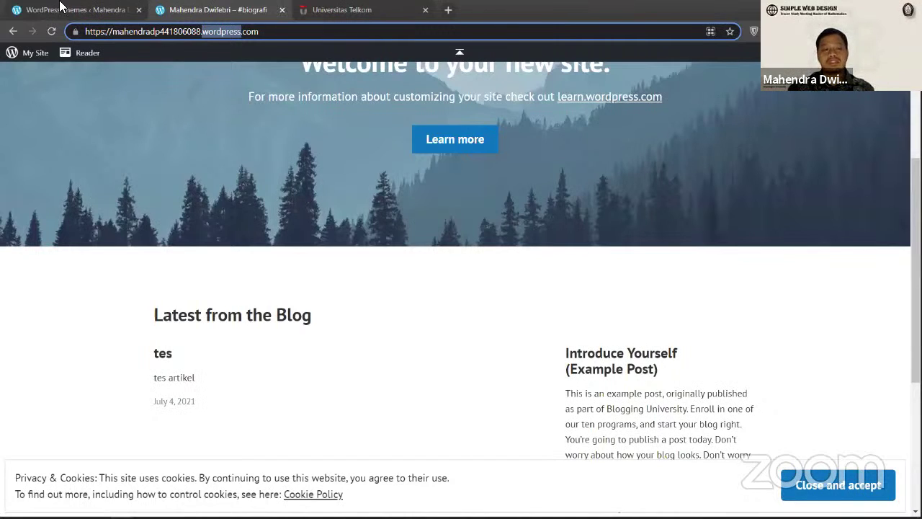
left_click(62, 7)
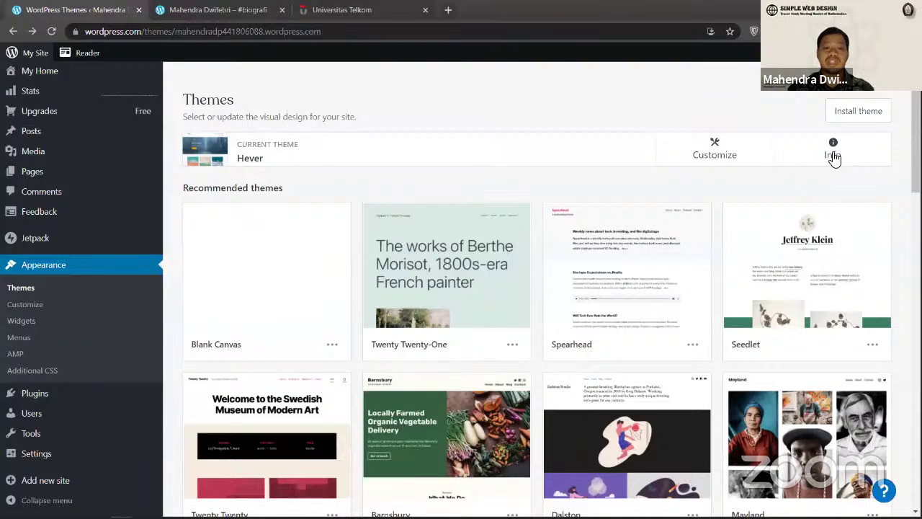
Step: Go to the site's Plugins page from the admin sidebar
left_click(13, 31)
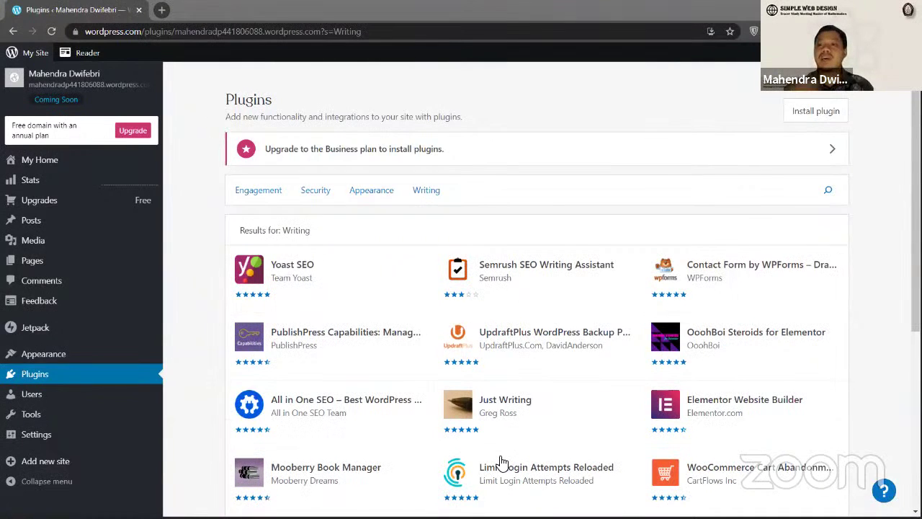
Step: Show the Writing category plugin results, such as Just Writing and Mooberry Book Manager
key("alt+Tab")
key("Escape")
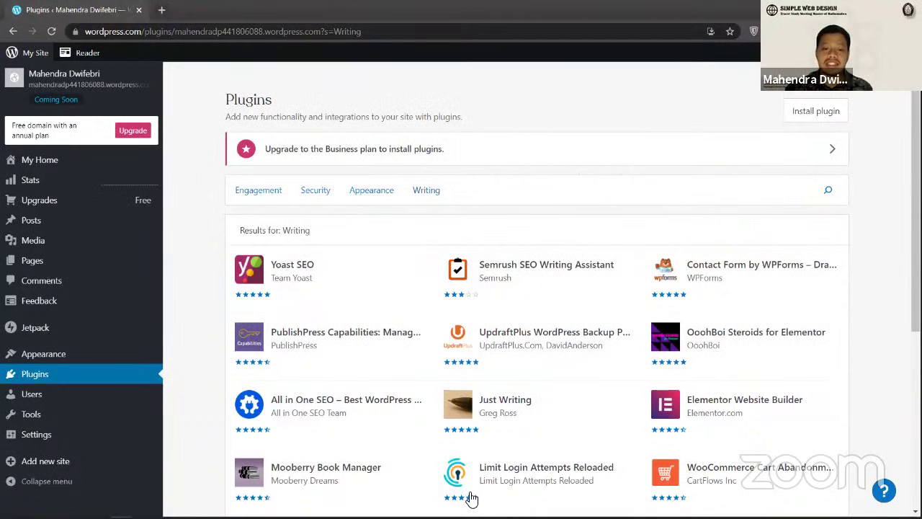